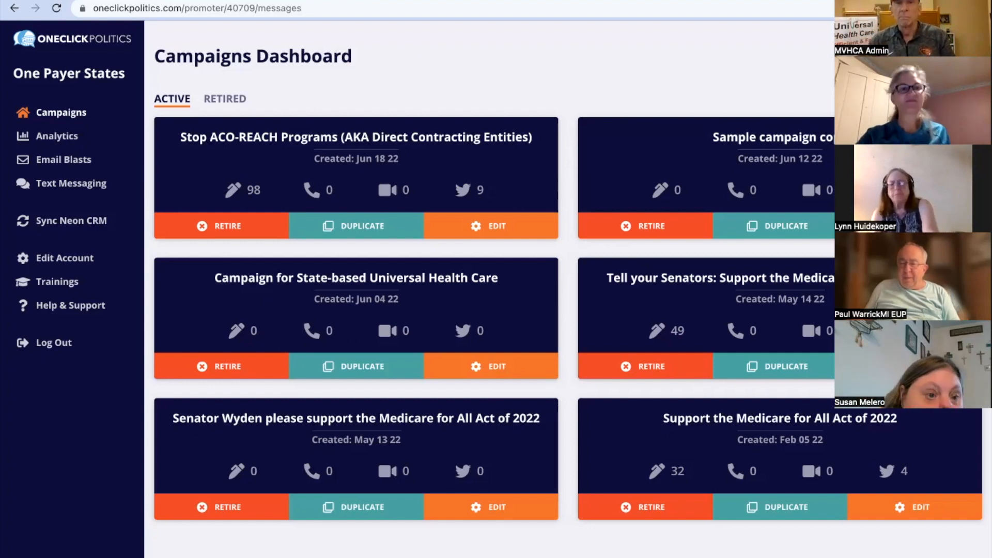
Open the campaign "Tell your Senators: Support the Medicare for All Act of 2022" for editing and skim its content page
{"action": "left_click", "coordinate": [915, 366]}
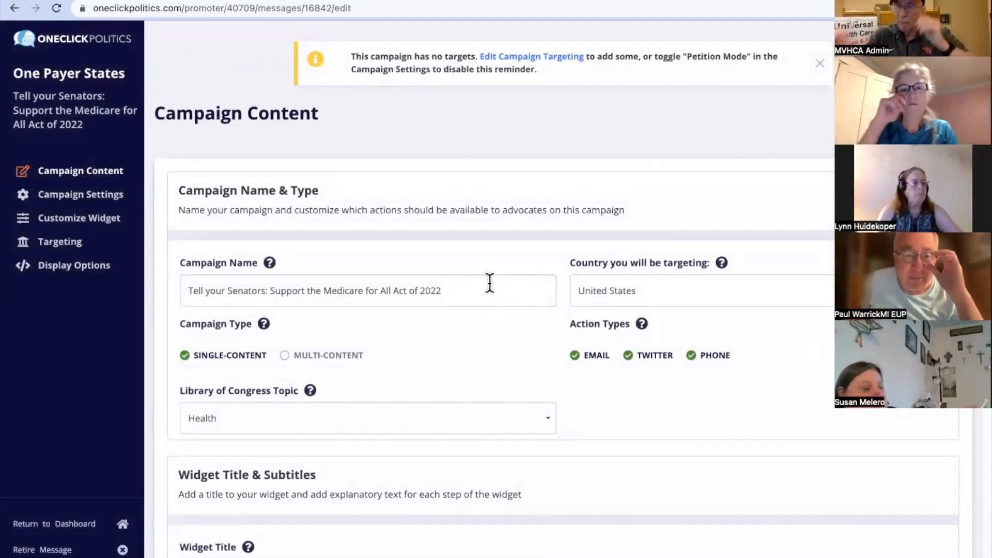
{"action": "scroll", "coordinate": [543, 243], "scroll_direction": "down", "scroll_amount": 1}
{"action": "scroll", "coordinate": [543, 242], "scroll_direction": "up", "scroll_amount": 1}
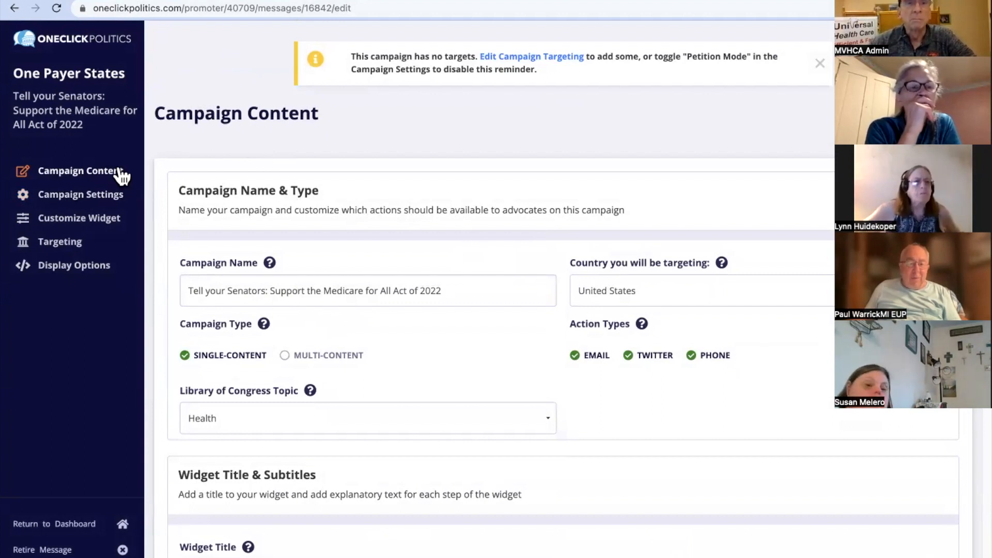
{"action": "scroll", "coordinate": [483, 159], "scroll_direction": "down", "scroll_amount": 9}
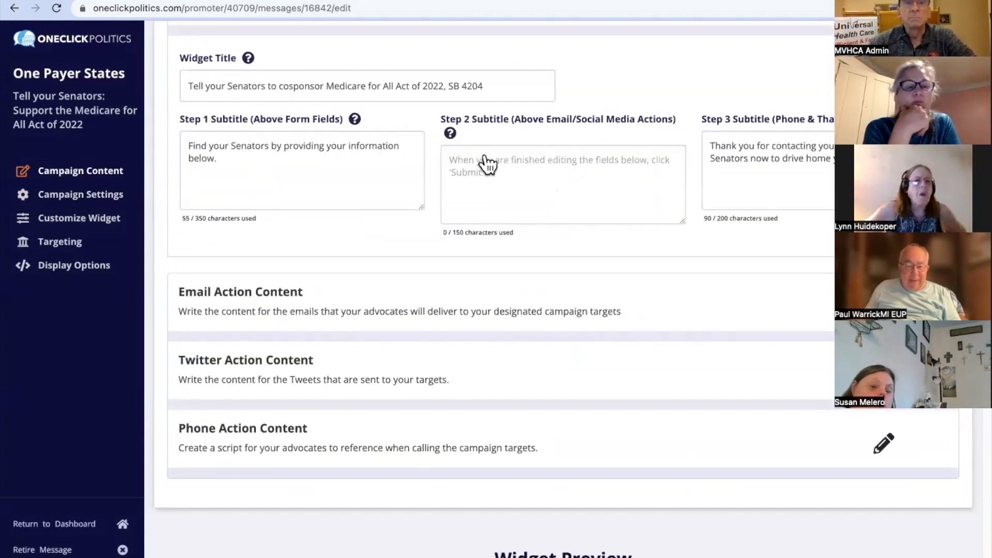
{"action": "scroll", "coordinate": [486, 165], "scroll_direction": "down", "scroll_amount": 4}
{"action": "scroll", "coordinate": [486, 164], "scroll_direction": "up", "scroll_amount": 11}
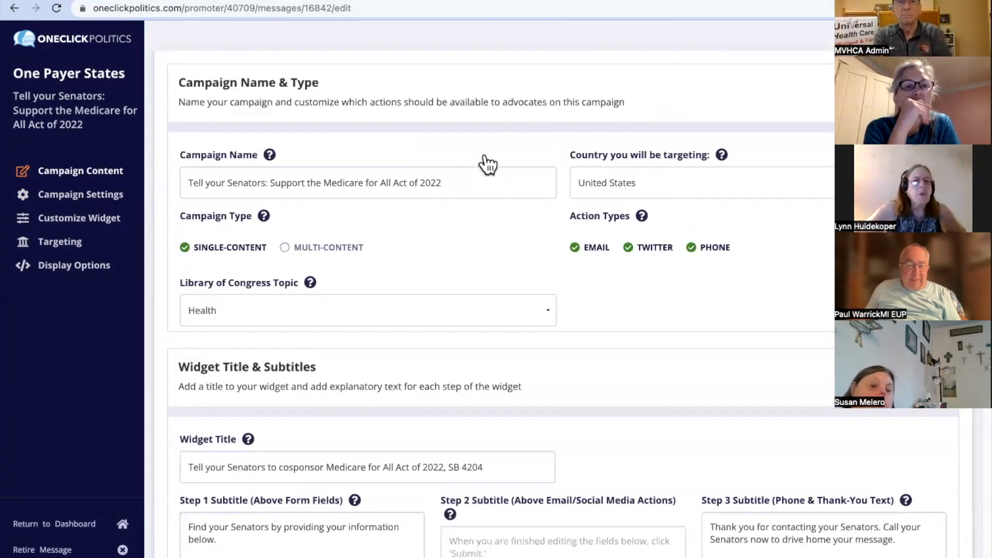
{"action": "scroll", "coordinate": [395, 162], "scroll_direction": "up", "scroll_amount": 2}
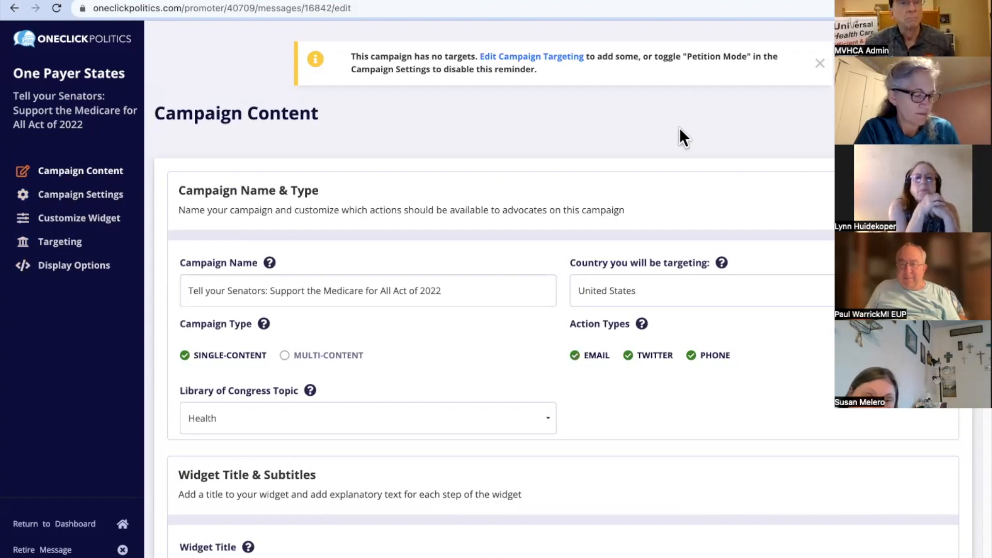
Examine the campaign's name, type, target country, action types and Library of Congress topic on the content page
{"action": "scroll", "coordinate": [343, 172], "scroll_direction": "down", "scroll_amount": 1}
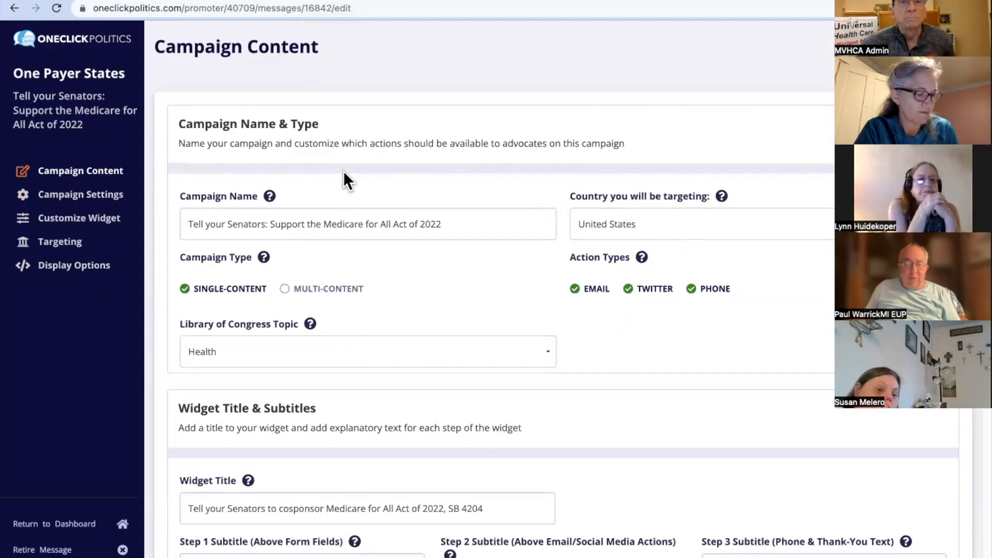
{"action": "scroll", "coordinate": [344, 171], "scroll_direction": "down", "scroll_amount": 1}
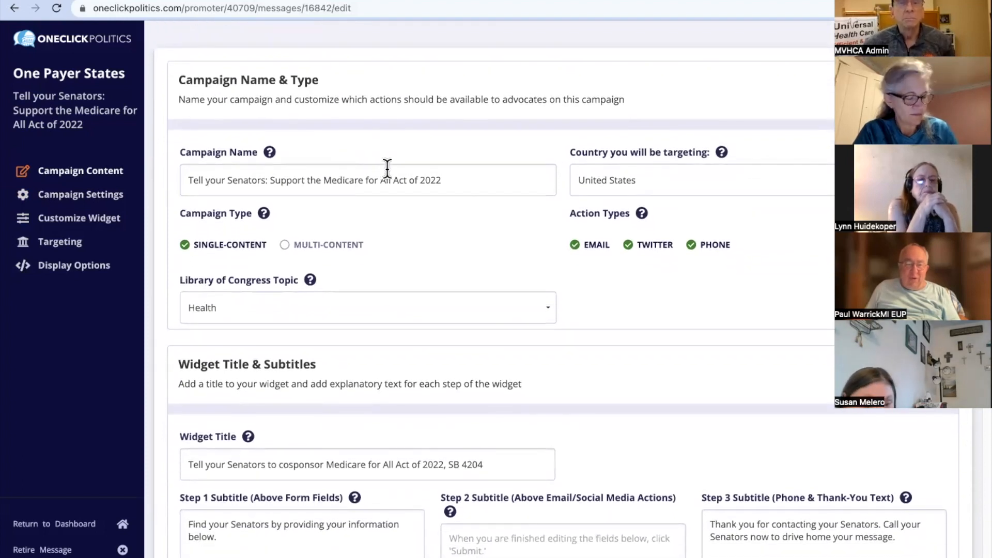
{"action": "scroll", "coordinate": [386, 173], "scroll_direction": "down", "scroll_amount": 3}
{"action": "scroll", "coordinate": [386, 172], "scroll_direction": "down", "scroll_amount": 4}
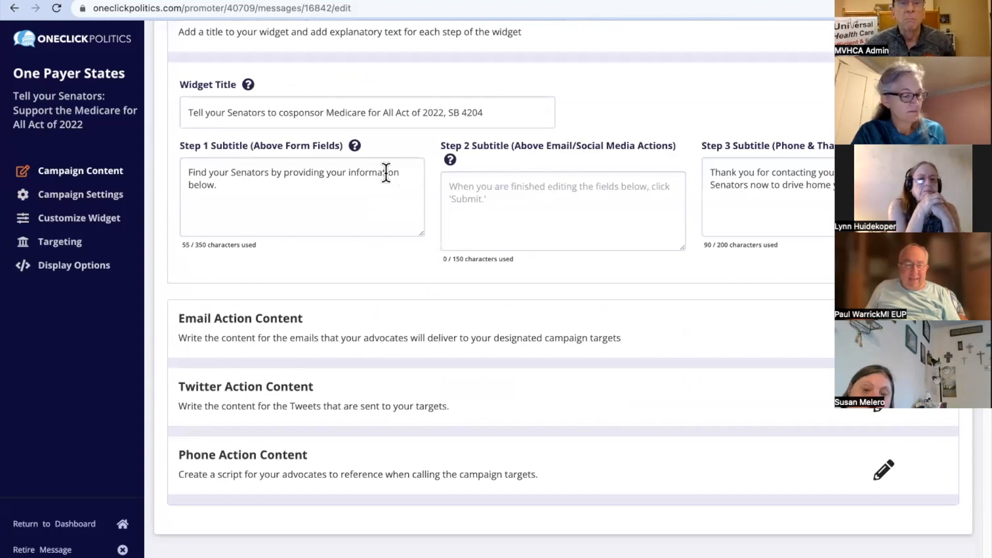
{"action": "scroll", "coordinate": [386, 172], "scroll_direction": "up", "scroll_amount": 7}
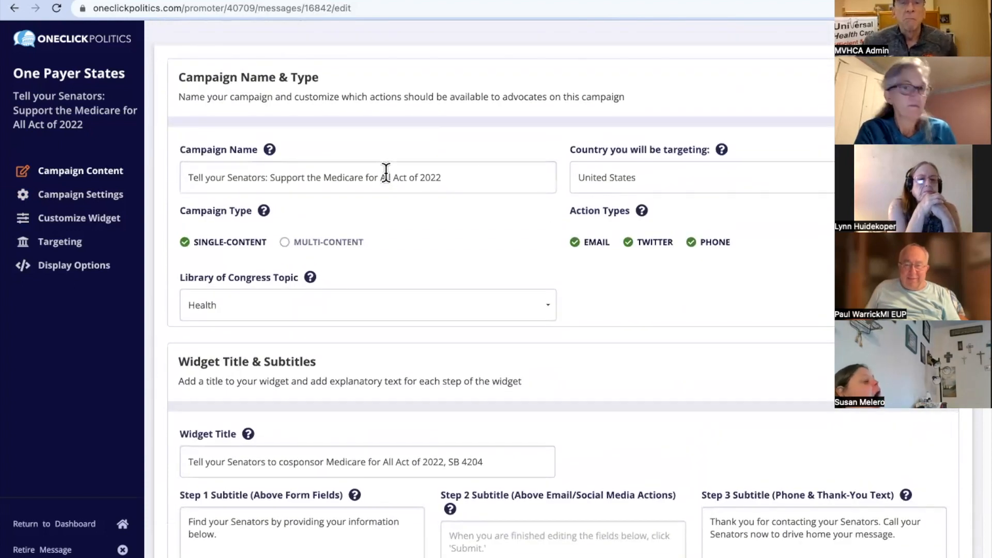
{"action": "scroll", "coordinate": [386, 172], "scroll_direction": "up", "scroll_amount": 2}
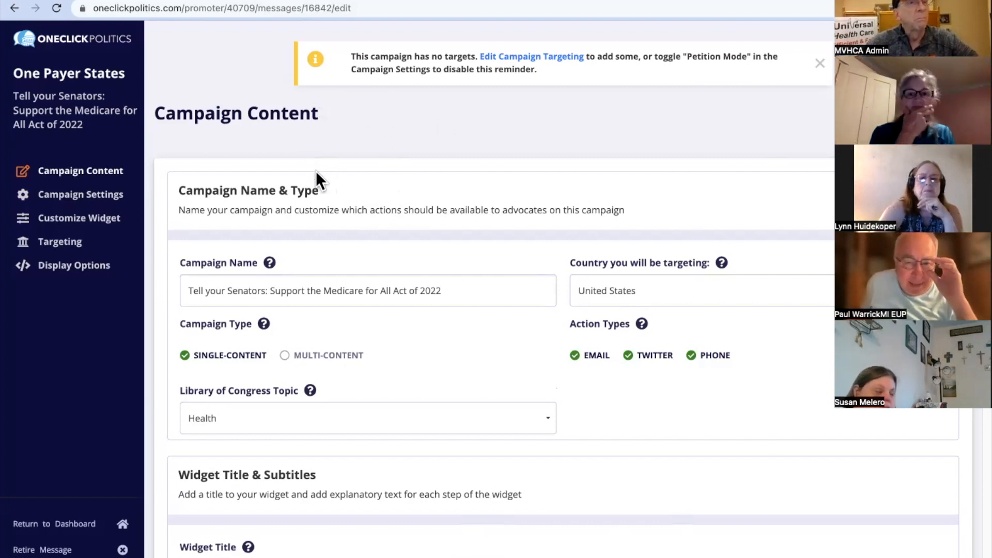
{"action": "scroll", "coordinate": [317, 176], "scroll_direction": "down", "scroll_amount": 1}
{"action": "scroll", "coordinate": [316, 172], "scroll_direction": "down", "scroll_amount": 1}
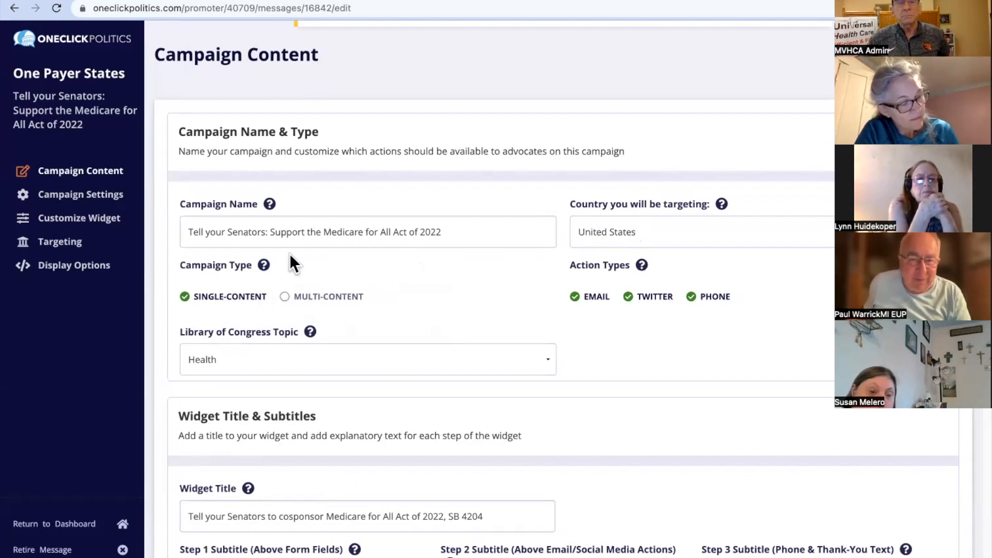
{"action": "mouse_move", "coordinate": [264, 264]}
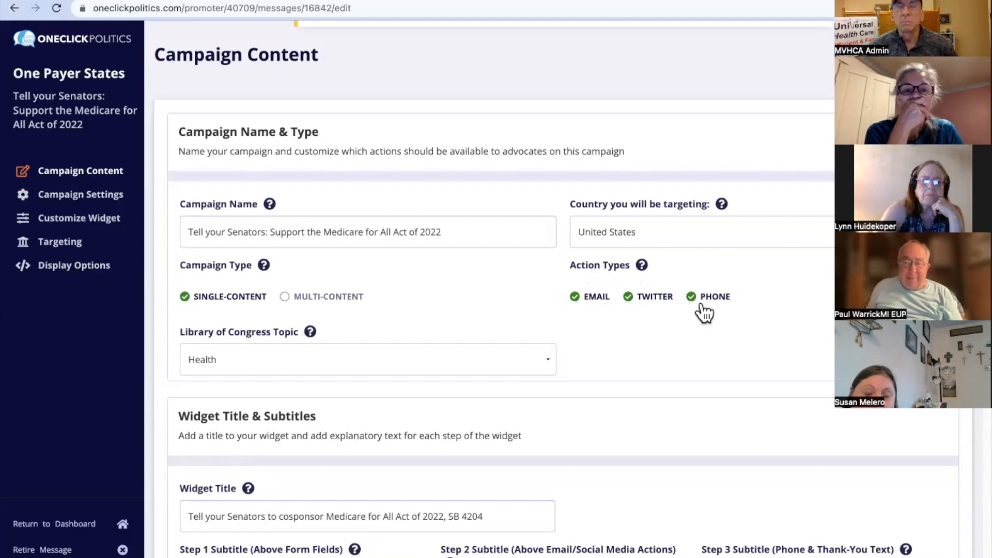
Disable the Twitter action type for the campaign
{"action": "scroll", "coordinate": [516, 356], "scroll_direction": "down", "scroll_amount": 1}
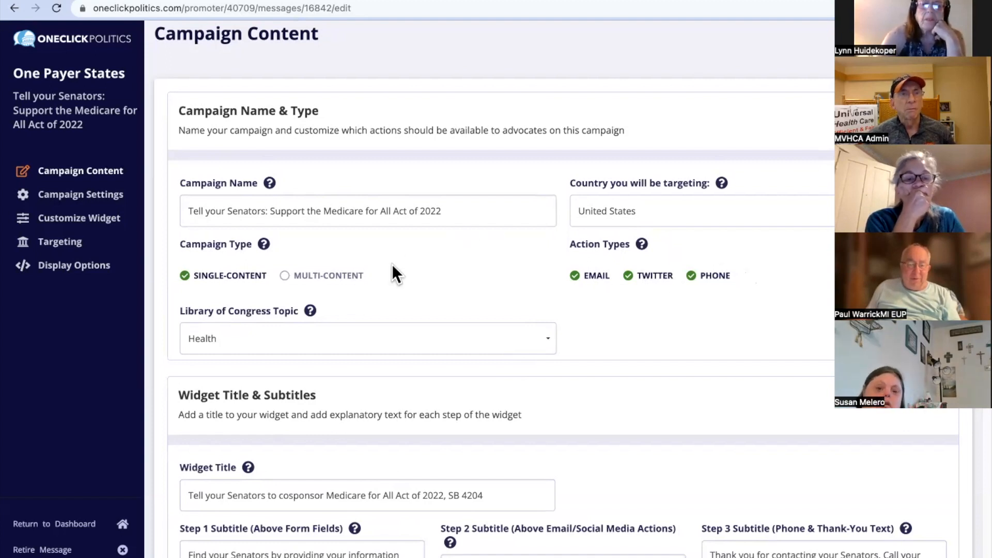
{"action": "left_click", "coordinate": [632, 277]}
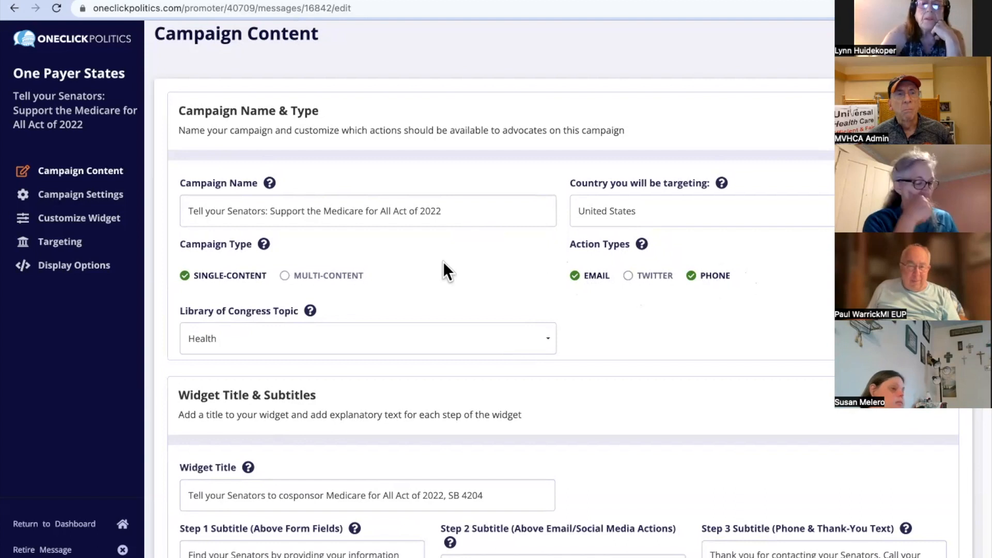
Review the widget title, the three step subtitles and the action content sections beneath them
{"action": "scroll", "coordinate": [443, 262], "scroll_direction": "down", "scroll_amount": 2}
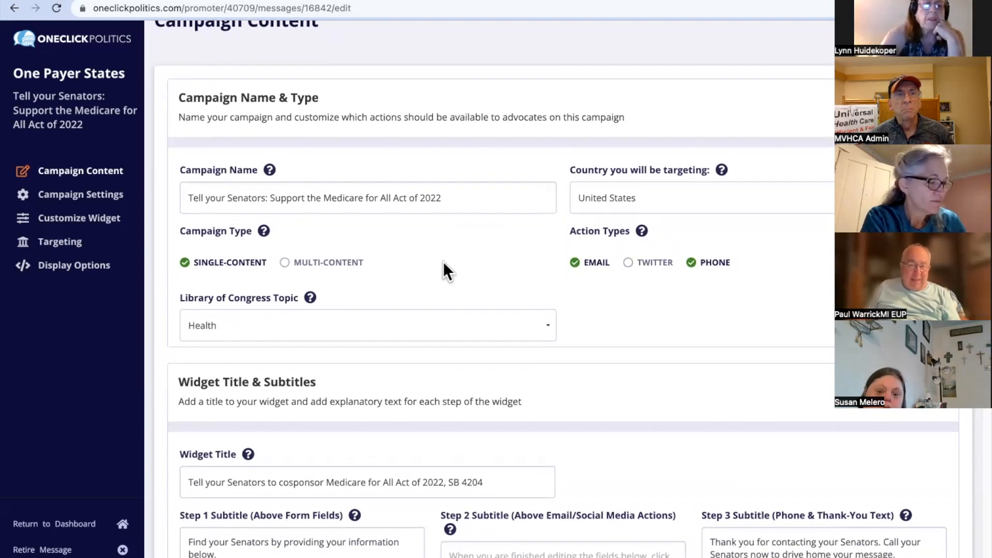
{"action": "scroll", "coordinate": [443, 262], "scroll_direction": "down", "scroll_amount": 2}
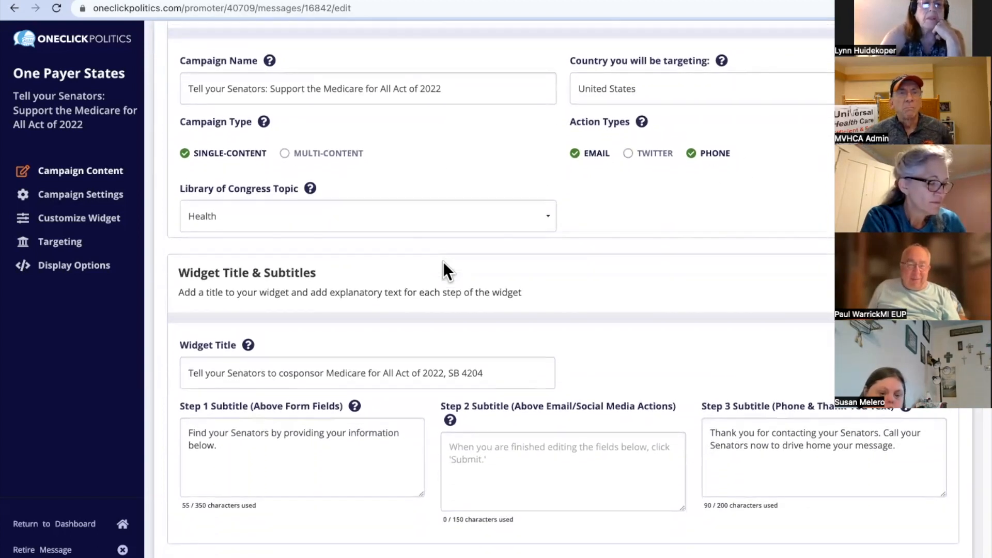
{"action": "scroll", "coordinate": [443, 263], "scroll_direction": "down", "scroll_amount": 1}
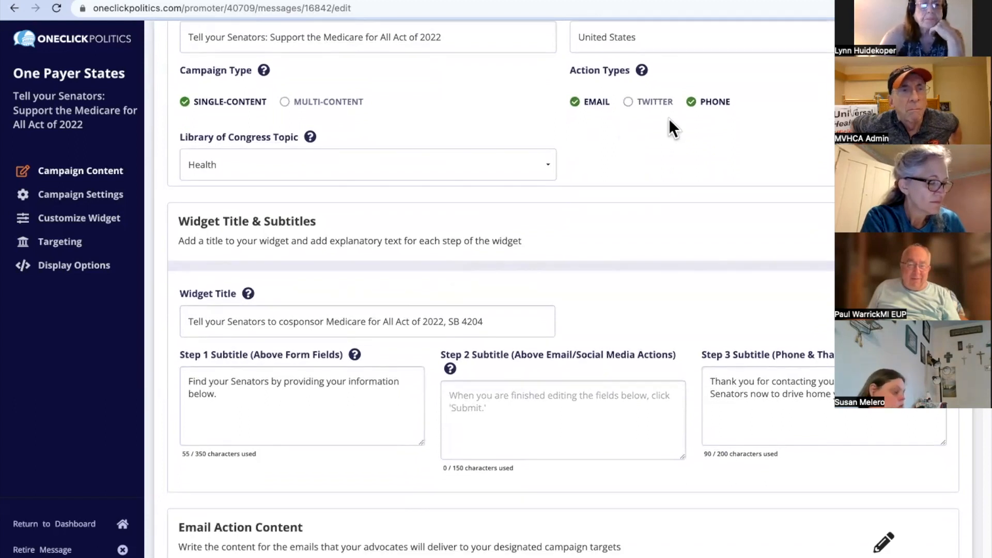
{"action": "scroll", "coordinate": [423, 179], "scroll_direction": "down", "scroll_amount": 1}
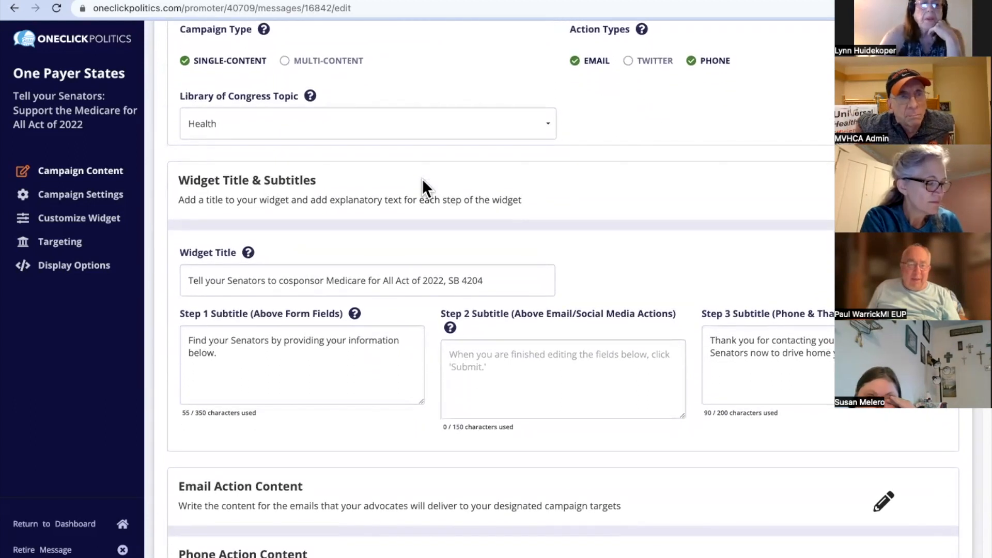
{"action": "scroll", "coordinate": [423, 179], "scroll_direction": "down", "scroll_amount": 1}
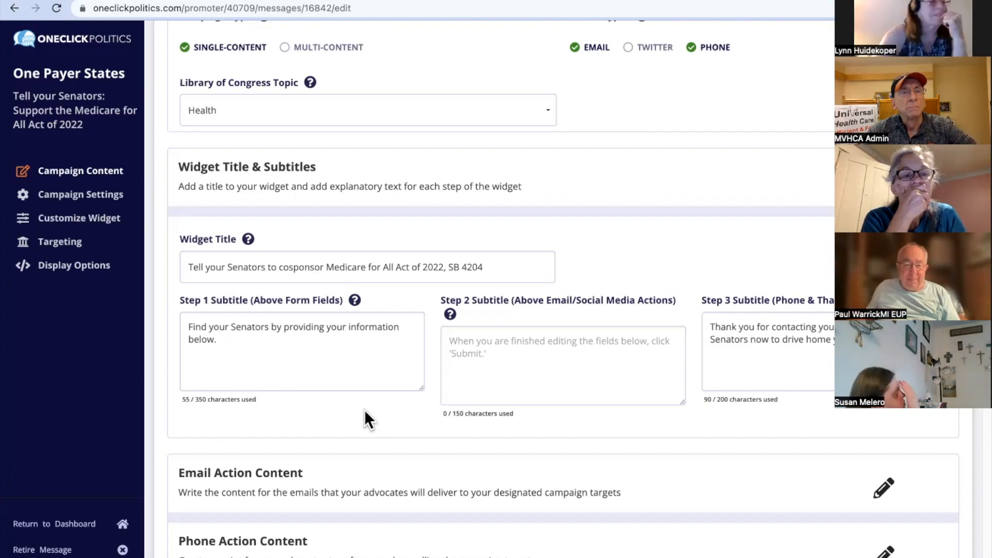
{"action": "scroll", "coordinate": [365, 410], "scroll_direction": "down", "scroll_amount": 3}
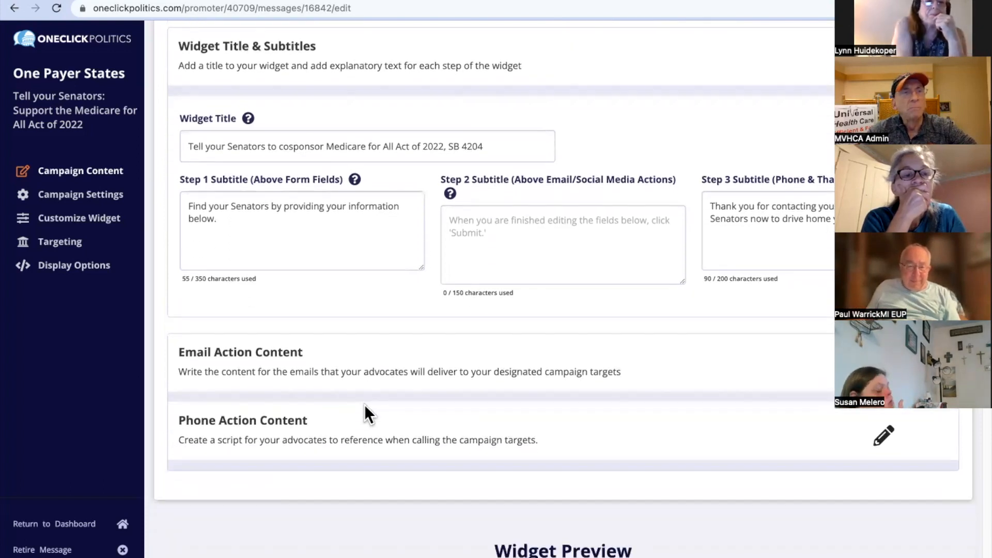
{"action": "scroll", "coordinate": [366, 408], "scroll_direction": "down", "scroll_amount": 2}
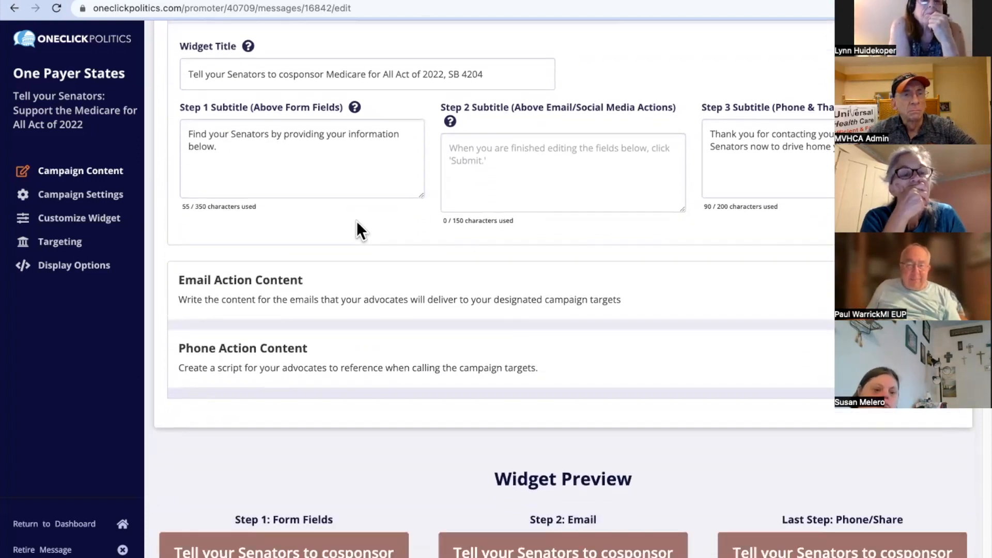
{"action": "scroll", "coordinate": [318, 213], "scroll_direction": "down", "scroll_amount": 1}
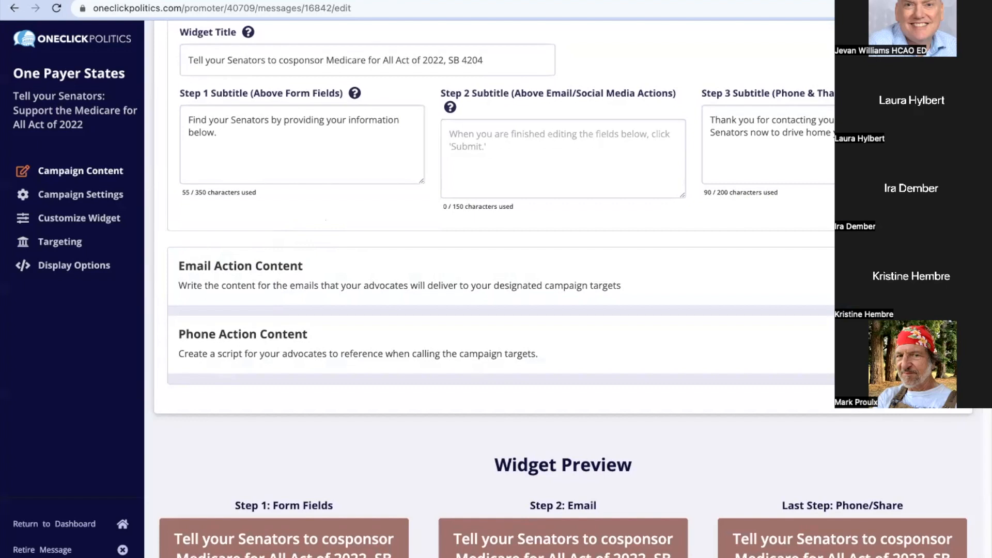
Expand the Email Action Content section and examine the default email fields and the Email Message Rotator
{"action": "left_click", "coordinate": [796, 287]}
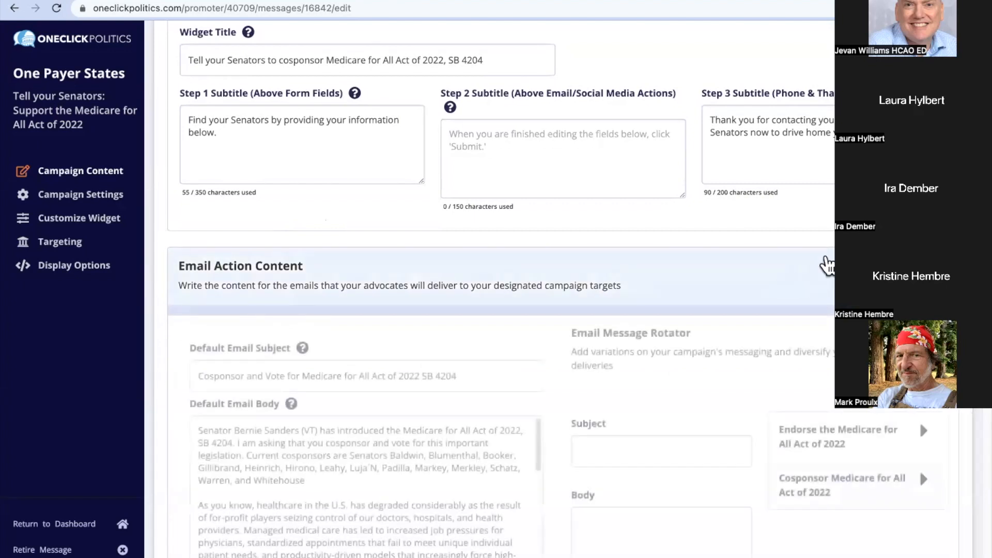
{"action": "scroll", "coordinate": [583, 307], "scroll_direction": "down", "scroll_amount": 1}
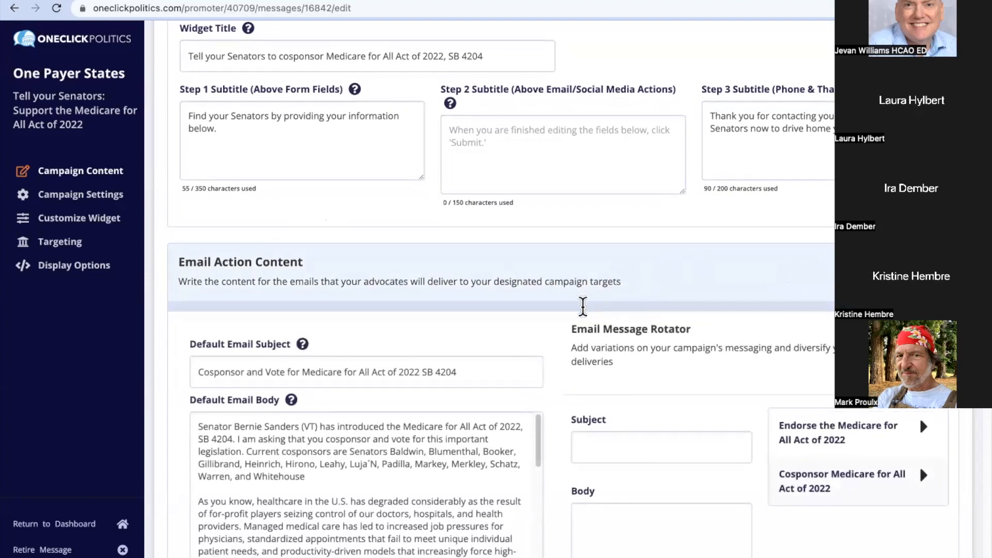
{"action": "scroll", "coordinate": [583, 306], "scroll_direction": "down", "scroll_amount": 3}
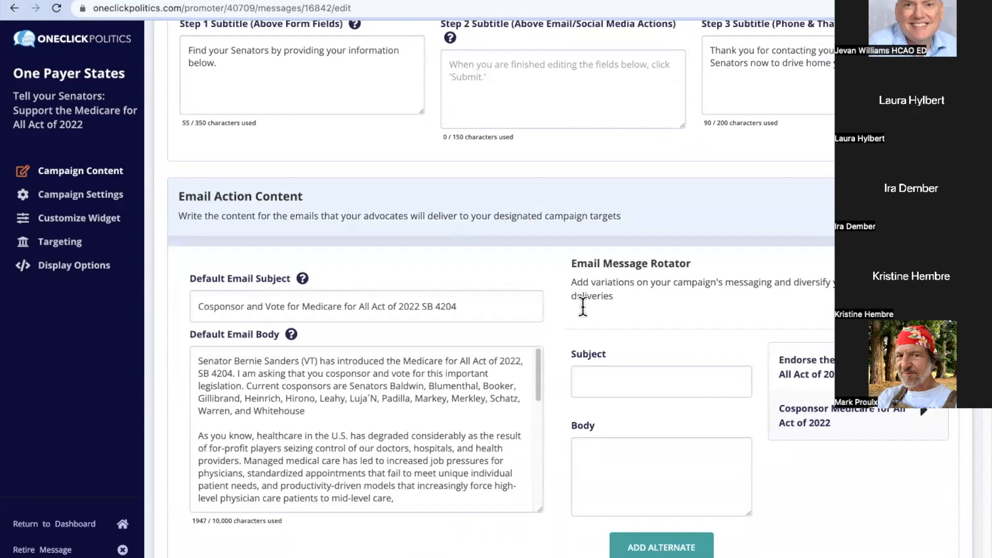
{"action": "scroll", "coordinate": [583, 307], "scroll_direction": "down", "scroll_amount": 5}
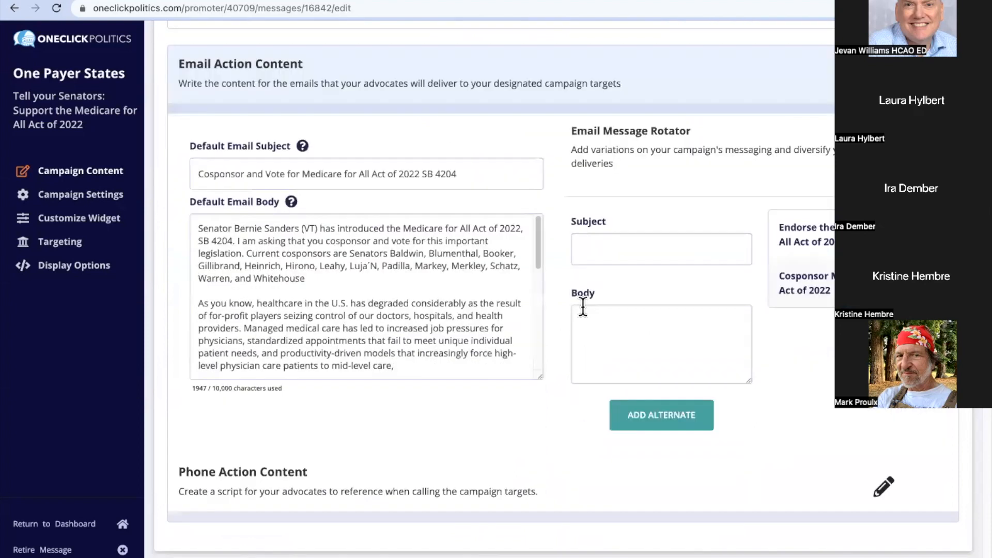
{"action": "scroll", "coordinate": [583, 307], "scroll_direction": "down", "scroll_amount": 1}
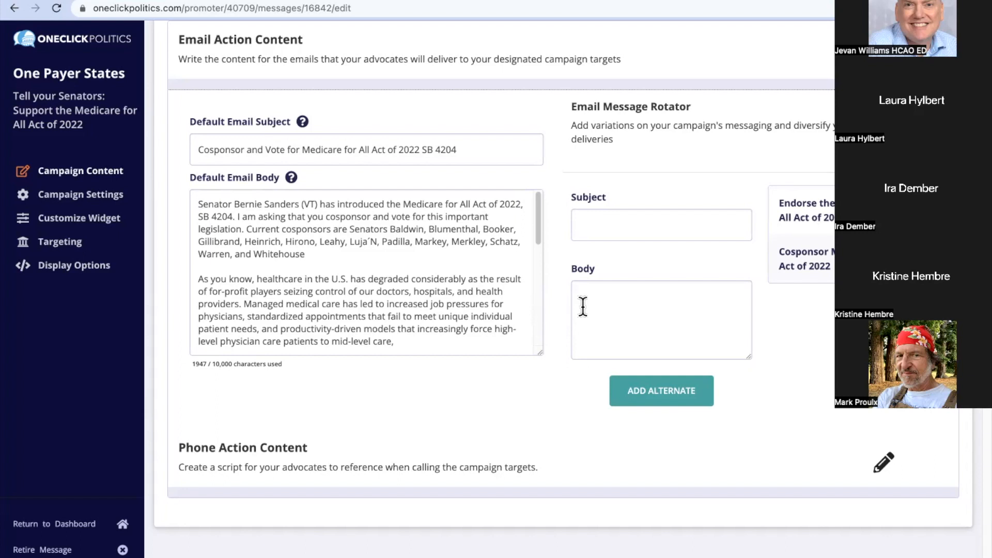
{"action": "scroll", "coordinate": [285, 254], "scroll_direction": "up", "scroll_amount": 1}
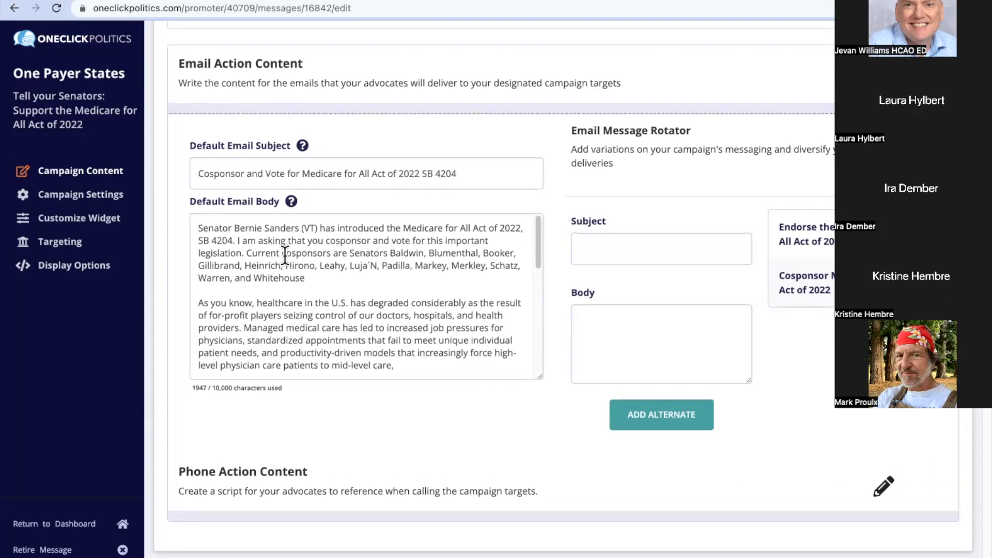
{"action": "scroll", "coordinate": [443, 193], "scroll_direction": "down", "scroll_amount": 1}
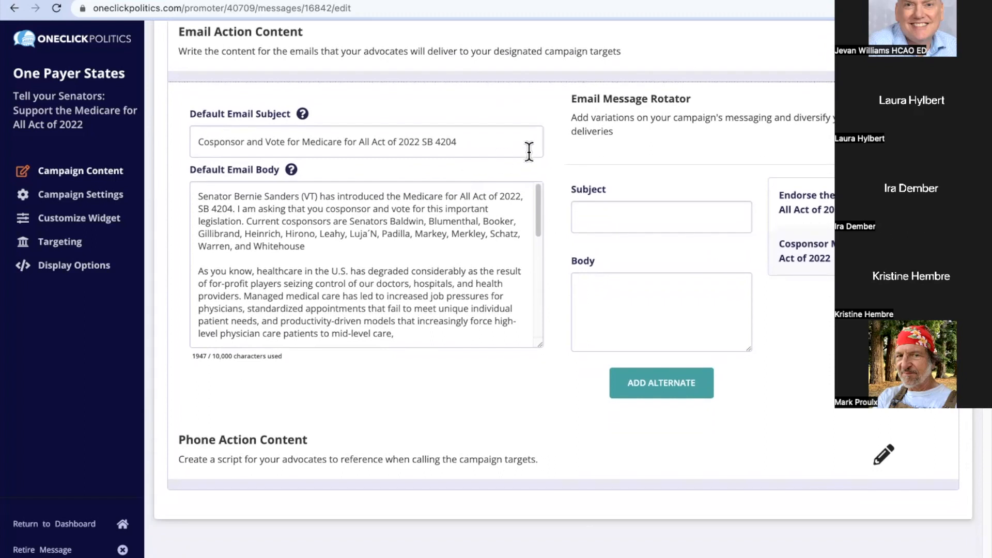
{"action": "scroll", "coordinate": [537, 181], "scroll_direction": "down", "scroll_amount": 2}
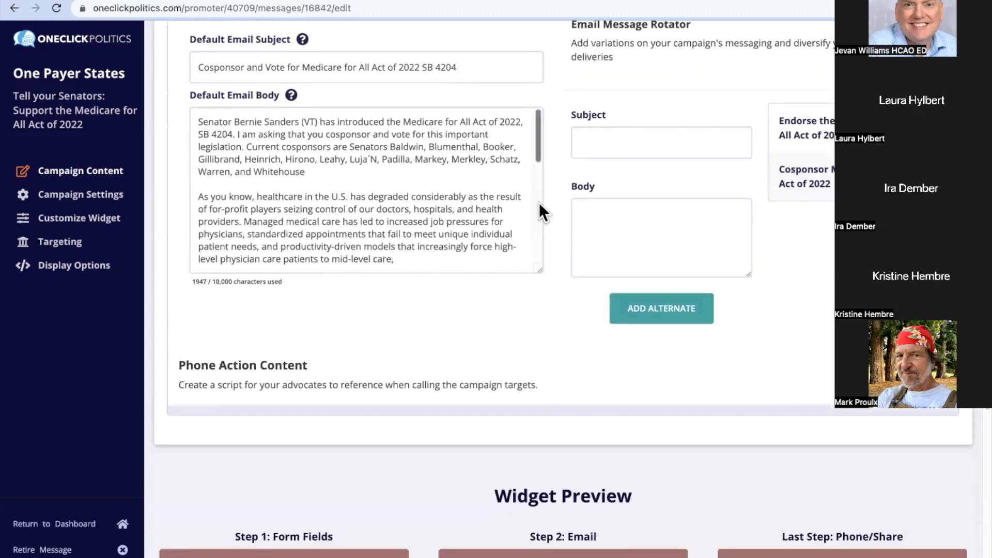
Read through the default email body, then expand the rotator's alternate message "Endorse the Medicare for All Act of 2022"
{"action": "left_click", "coordinate": [536, 247]}
{"action": "scroll", "coordinate": [535, 253], "scroll_direction": "down", "scroll_amount": 2}
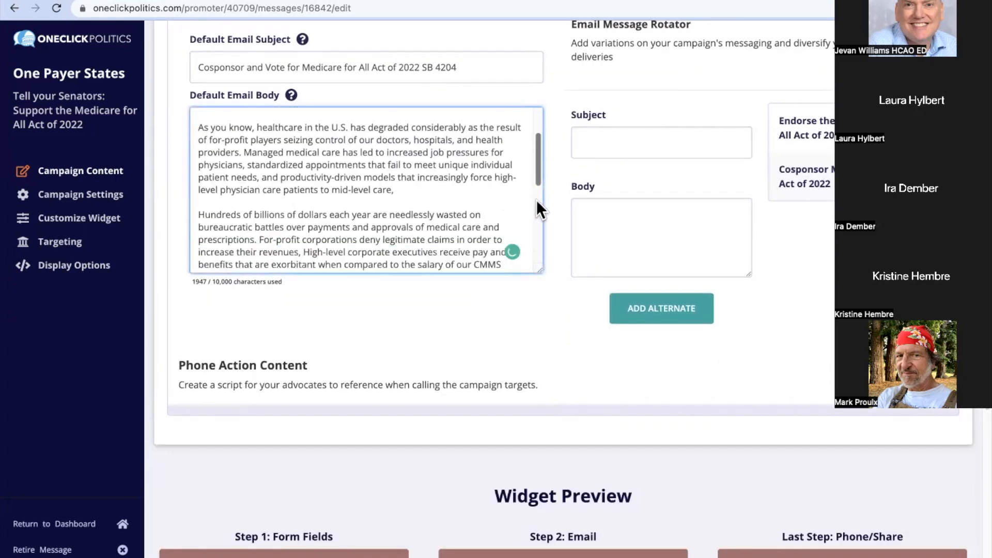
{"action": "scroll", "coordinate": [538, 155], "scroll_direction": "down", "scroll_amount": 4}
{"action": "scroll", "coordinate": [540, 125], "scroll_direction": "down", "scroll_amount": 2}
{"action": "scroll", "coordinate": [533, 114], "scroll_direction": "up", "scroll_amount": 1}
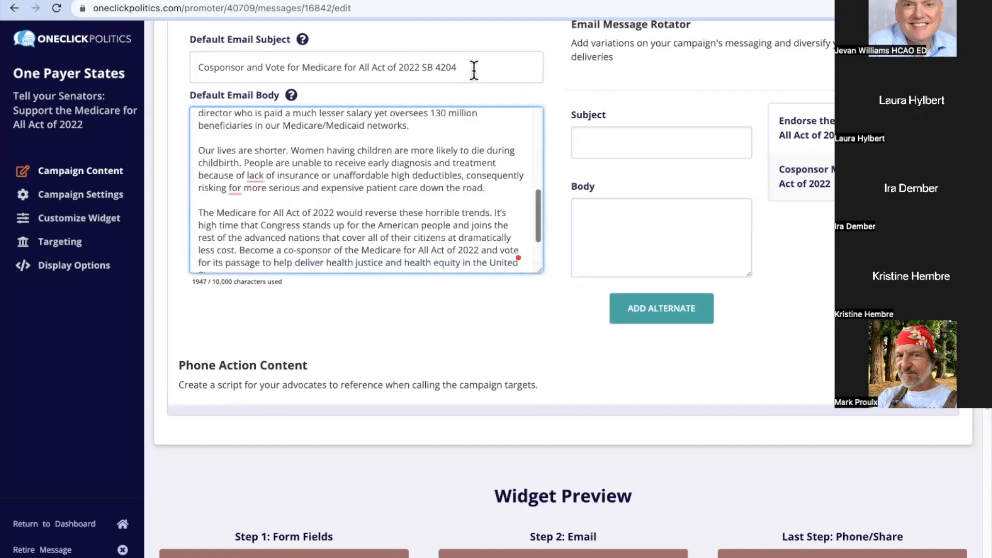
{"action": "scroll", "coordinate": [474, 68], "scroll_direction": "up", "scroll_amount": 3}
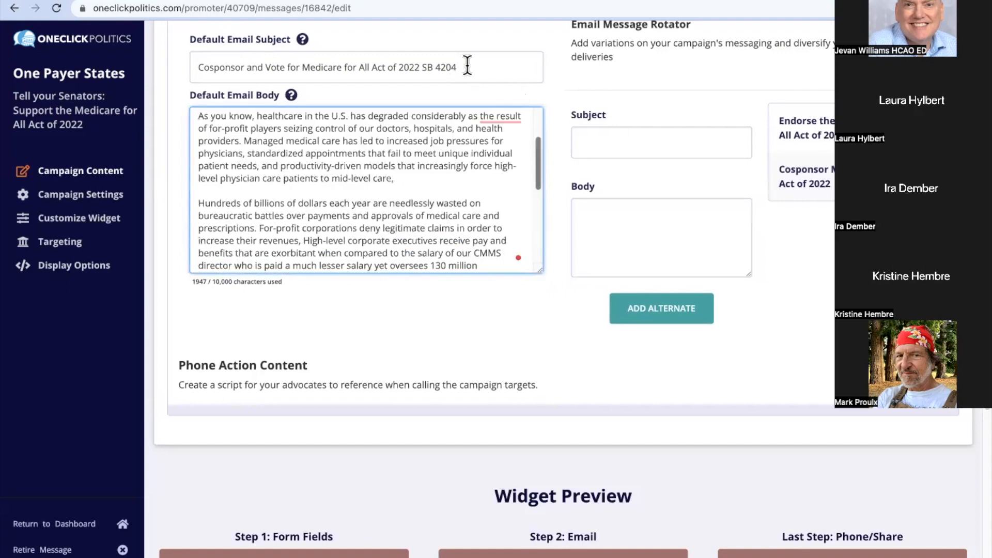
{"action": "scroll", "coordinate": [600, 70], "scroll_direction": "up", "scroll_amount": 2}
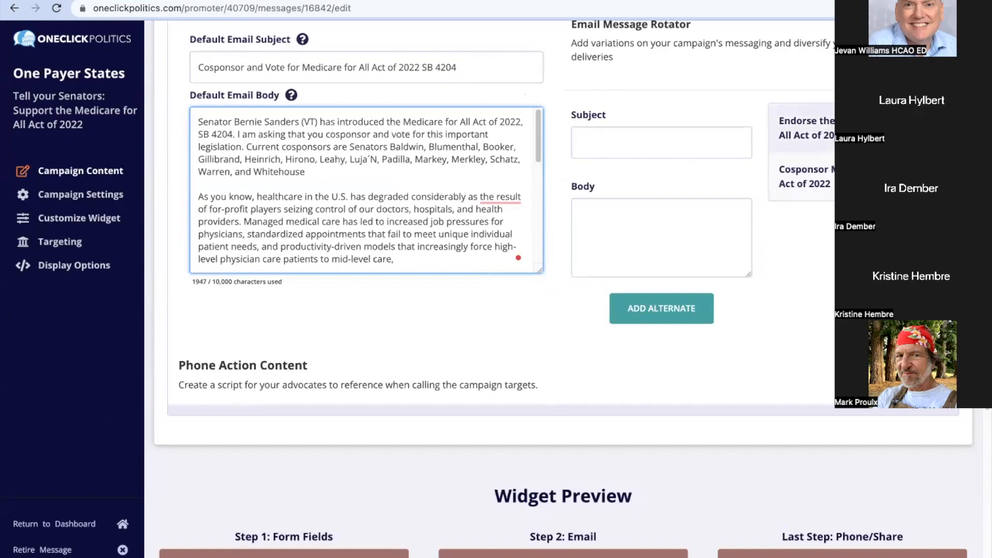
{"action": "left_click", "coordinate": [806, 129]}
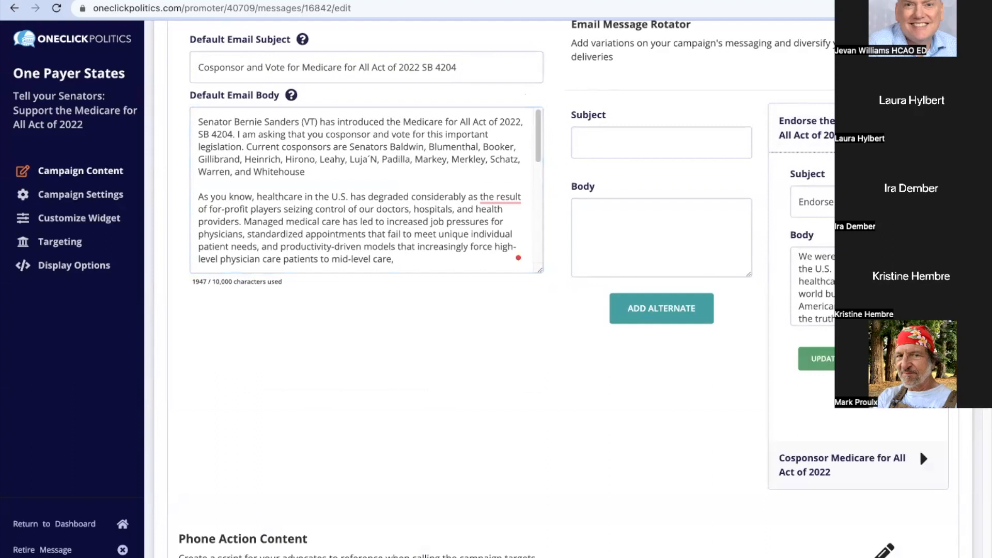
Read the endorsement alternate's body, then collapse it and expand the rotator's alternate message "Cosponsor Medicare for All Act of 2022"
{"action": "scroll", "coordinate": [817, 287], "scroll_direction": "down", "scroll_amount": 3}
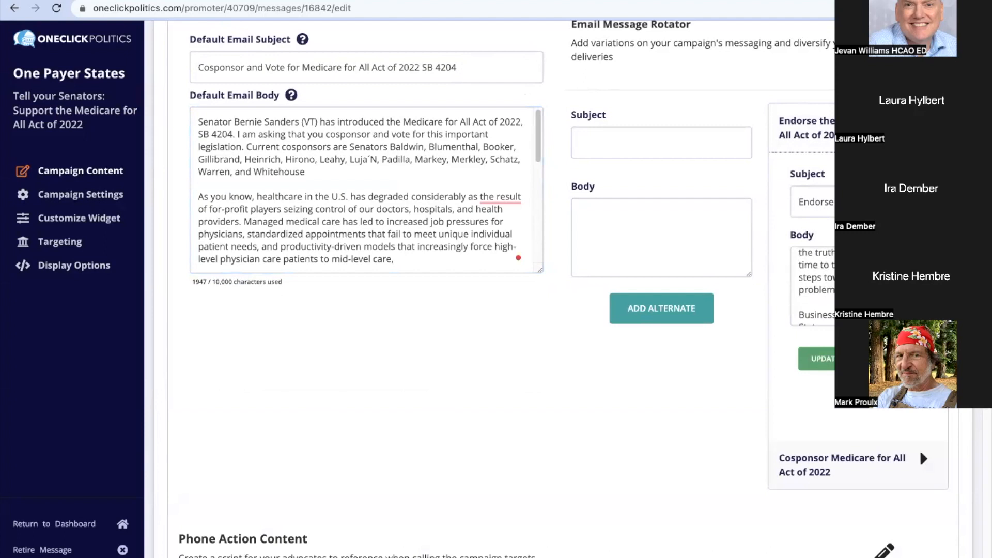
{"action": "left_click", "coordinate": [924, 128]}
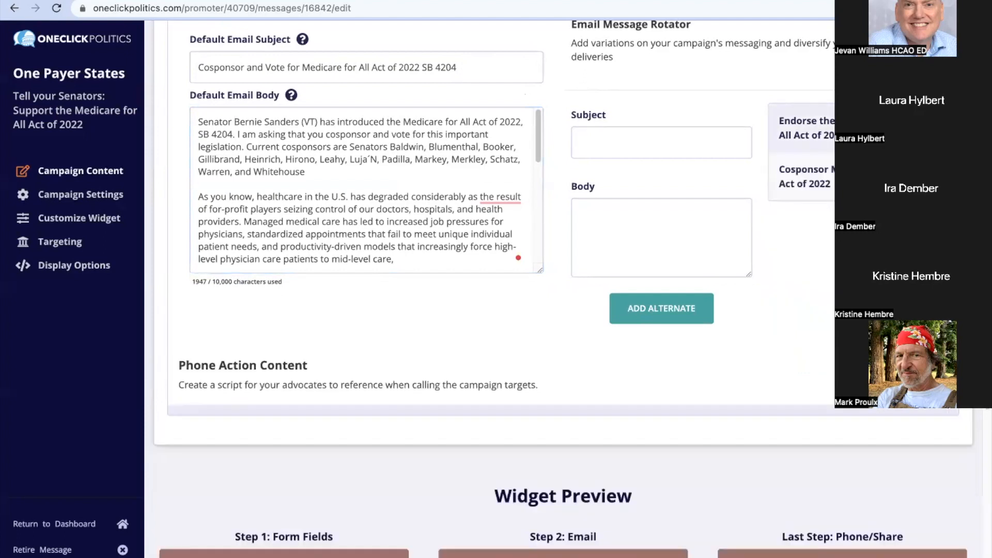
{"action": "left_click", "coordinate": [924, 129]}
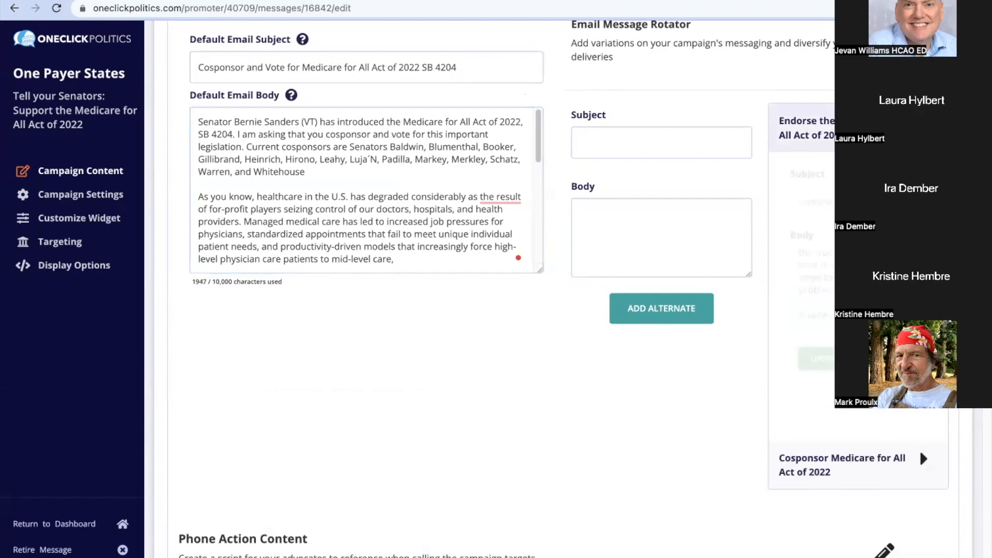
{"action": "left_click", "coordinate": [923, 458]}
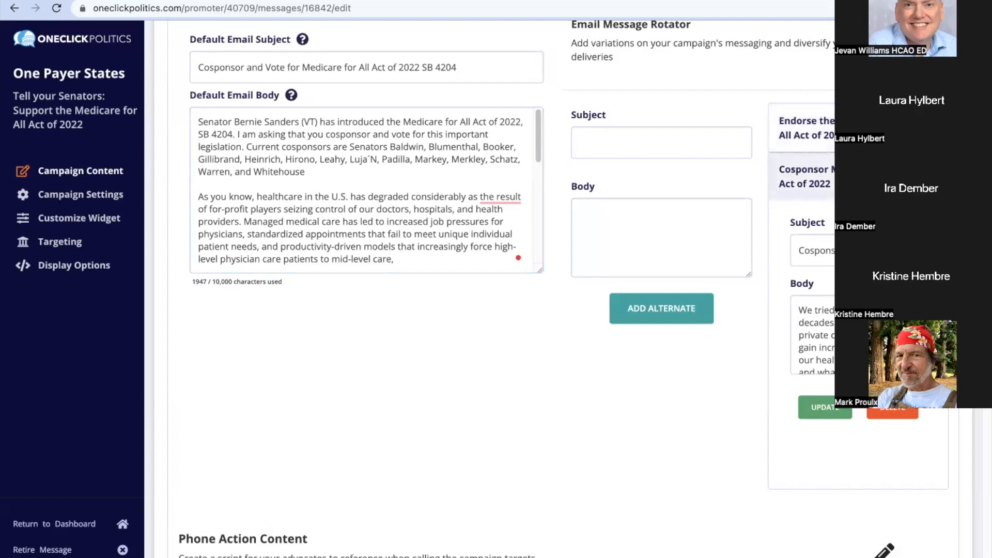
{"action": "left_click", "coordinate": [874, 176]}
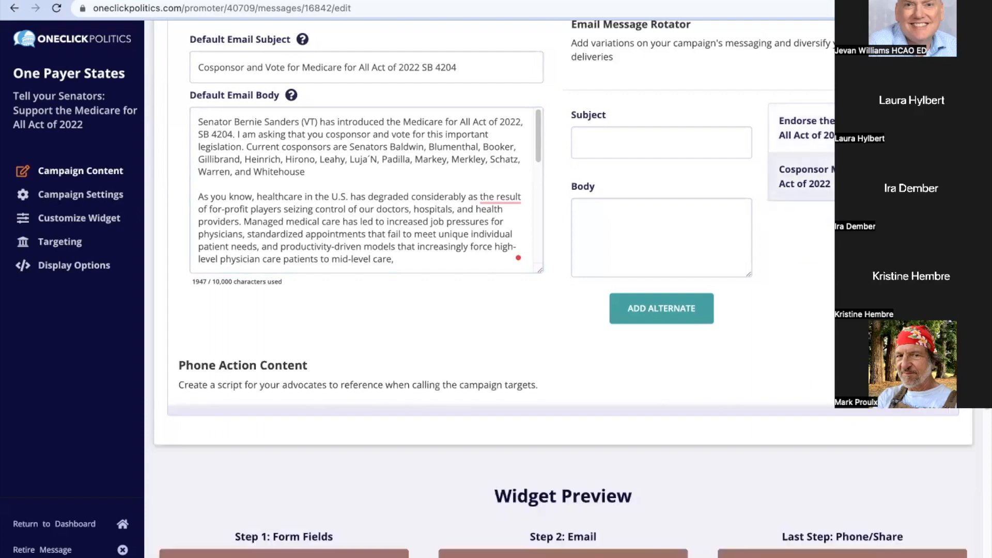
{"action": "left_click", "coordinate": [873, 176]}
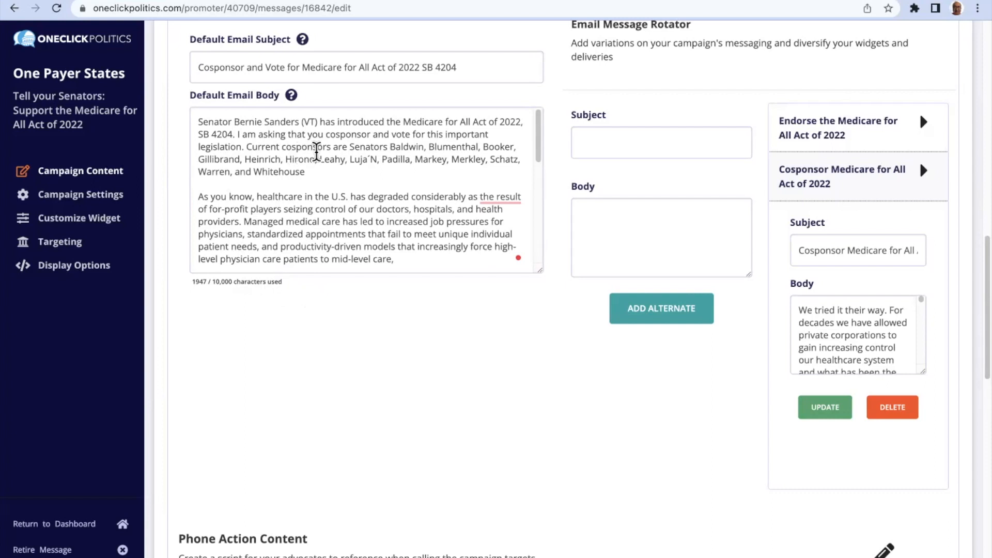
Read the default email subject and body from the opening paragraph through the closing appeal, continuing to the Phone Action Content section
{"action": "scroll", "coordinate": [361, 151], "scroll_direction": "up", "scroll_amount": 1}
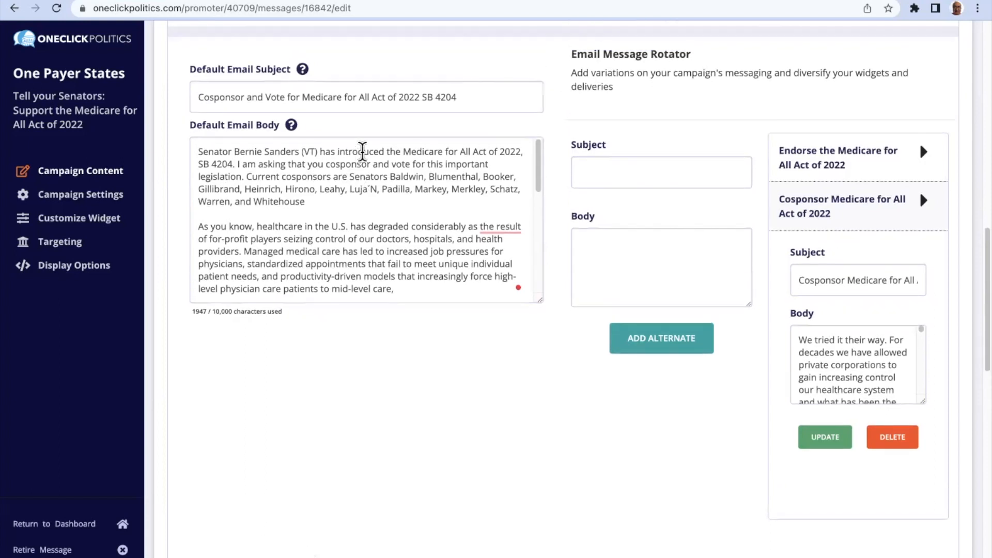
{"action": "scroll", "coordinate": [362, 151], "scroll_direction": "up", "scroll_amount": 1}
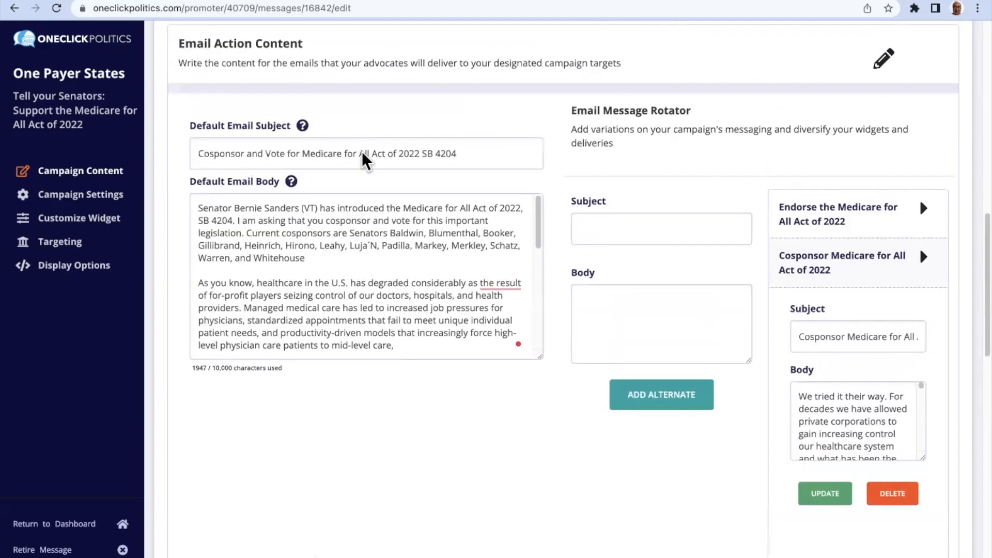
{"action": "scroll", "coordinate": [367, 157], "scroll_direction": "up", "scroll_amount": 1}
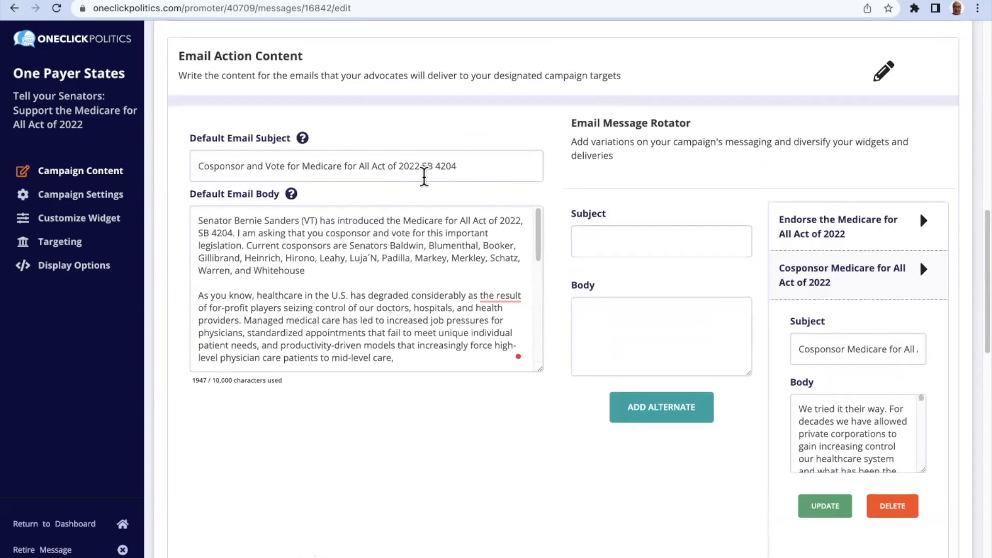
{"action": "scroll", "coordinate": [423, 176], "scroll_direction": "down", "scroll_amount": 2}
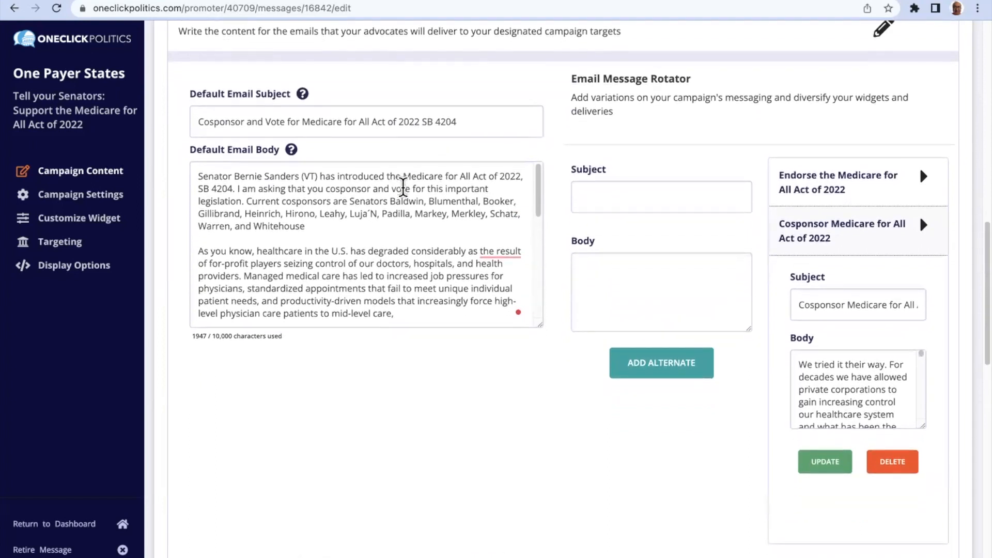
{"action": "scroll", "coordinate": [403, 186], "scroll_direction": "down", "scroll_amount": 1}
{"action": "scroll", "coordinate": [403, 187], "scroll_direction": "down", "scroll_amount": 3}
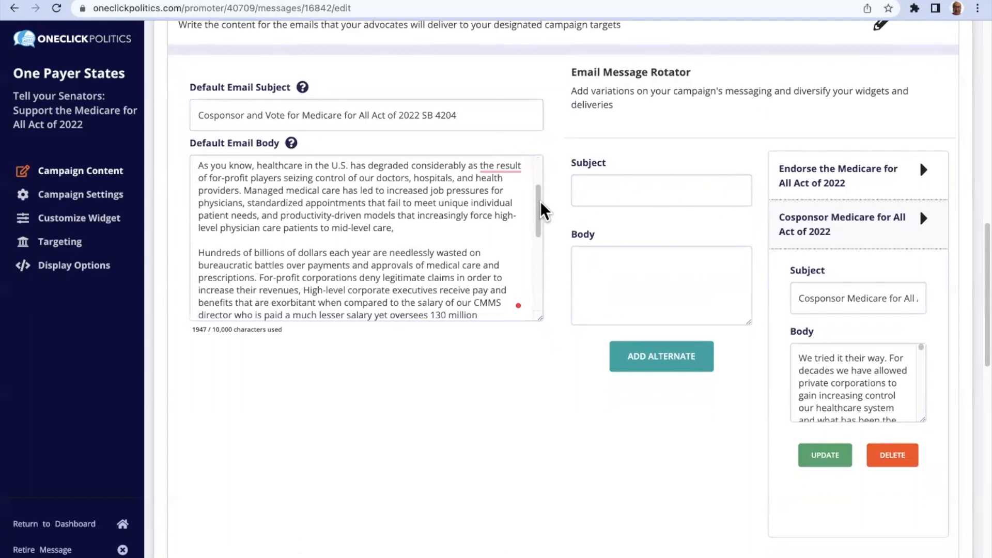
{"action": "scroll", "coordinate": [423, 183], "scroll_direction": "down", "scroll_amount": 3}
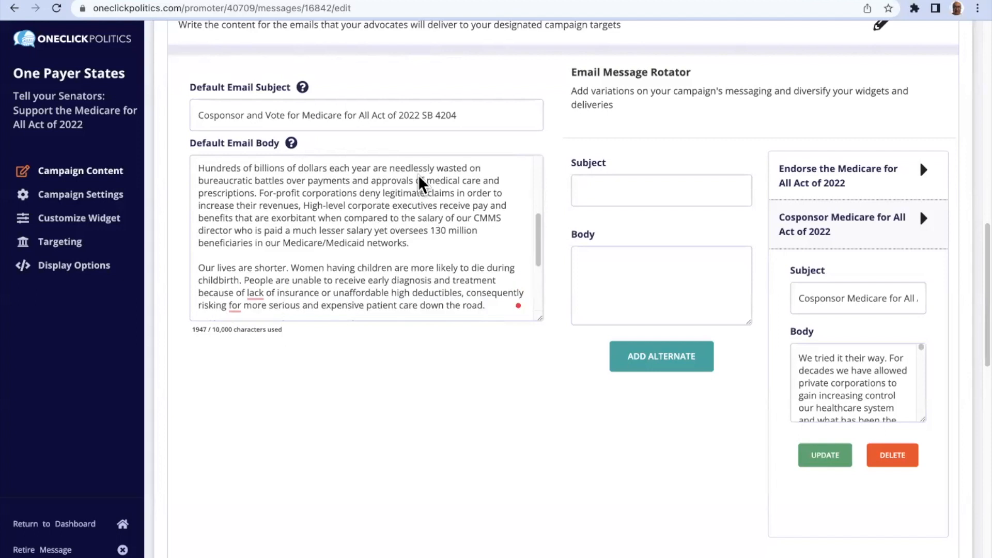
{"action": "scroll", "coordinate": [421, 186], "scroll_direction": "down", "scroll_amount": 2}
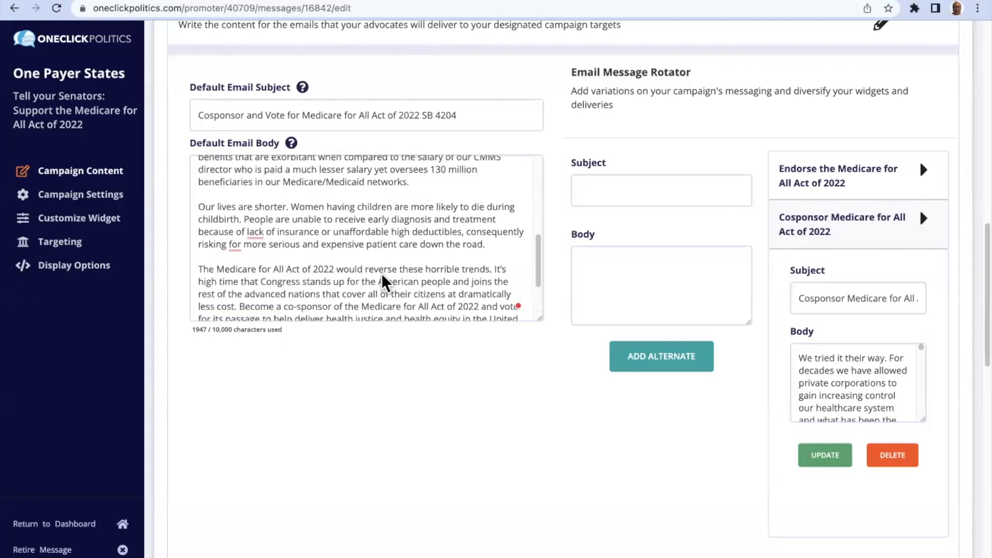
{"action": "scroll", "coordinate": [269, 517], "scroll_direction": "down", "scroll_amount": 3}
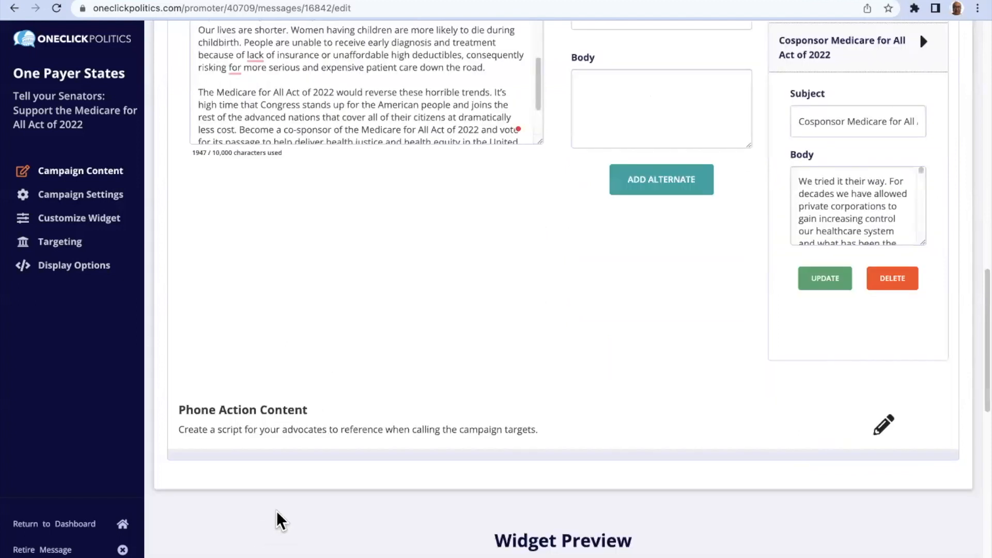
{"action": "scroll", "coordinate": [268, 519], "scroll_direction": "down", "scroll_amount": 1}
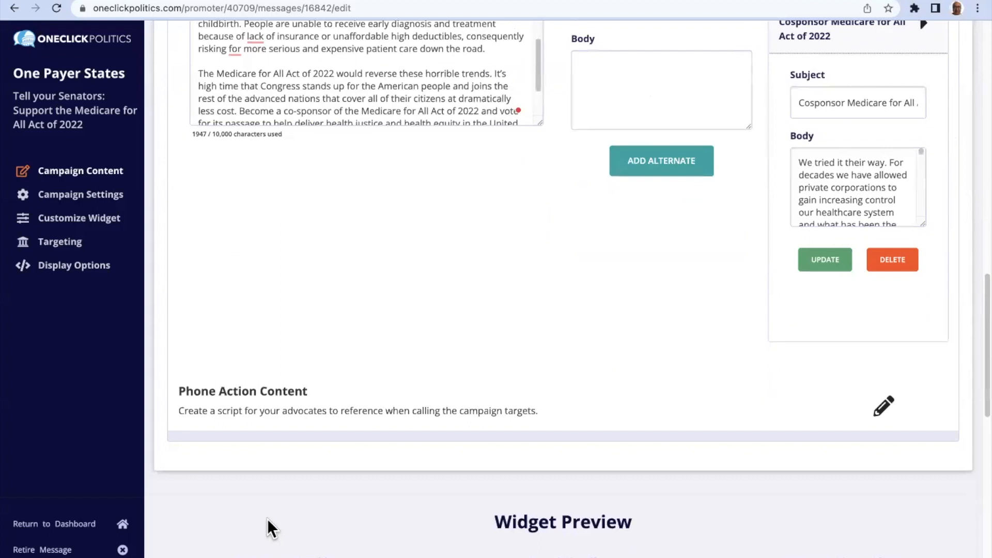
{"action": "scroll", "coordinate": [268, 519], "scroll_direction": "down", "scroll_amount": 2}
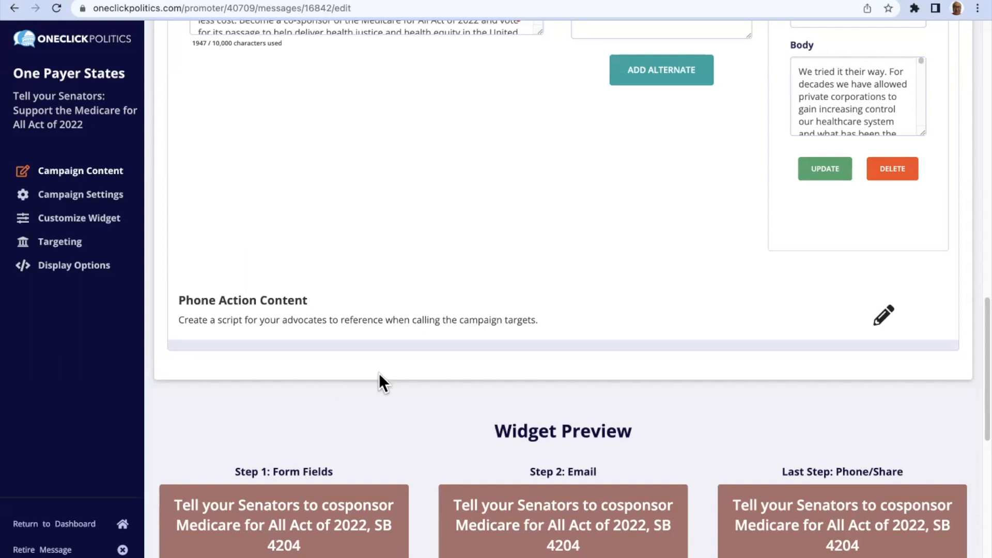
Re-examine the default email beside the message rotator, then view the three-step Widget Preview beneath the action content
{"action": "scroll", "coordinate": [439, 280], "scroll_direction": "up", "scroll_amount": 1}
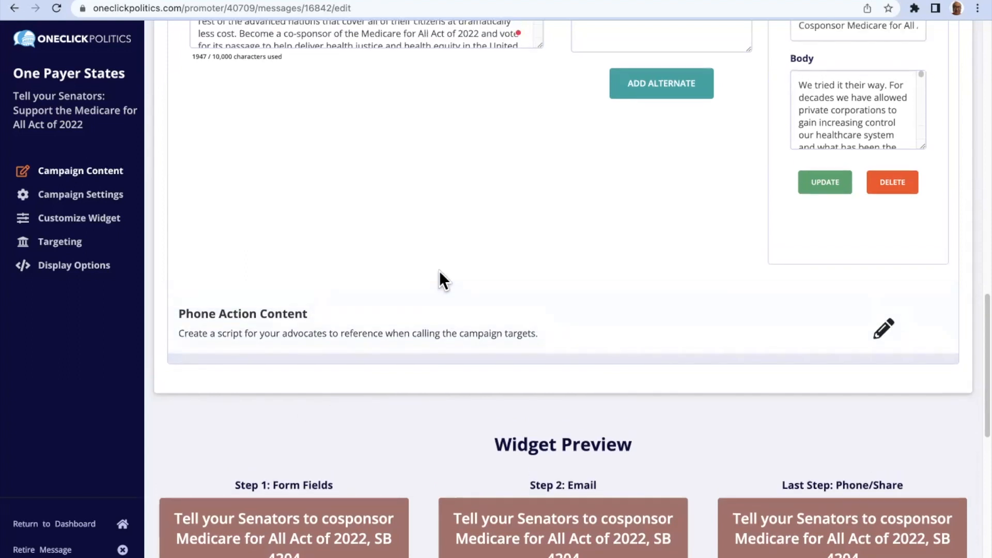
{"action": "scroll", "coordinate": [440, 274], "scroll_direction": "up", "scroll_amount": 3}
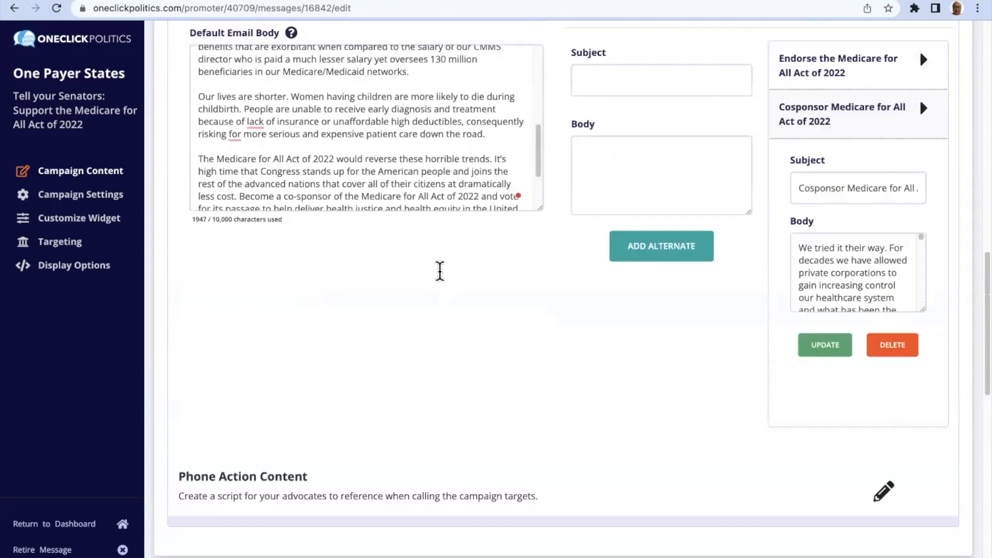
{"action": "scroll", "coordinate": [440, 271], "scroll_direction": "up", "scroll_amount": 3}
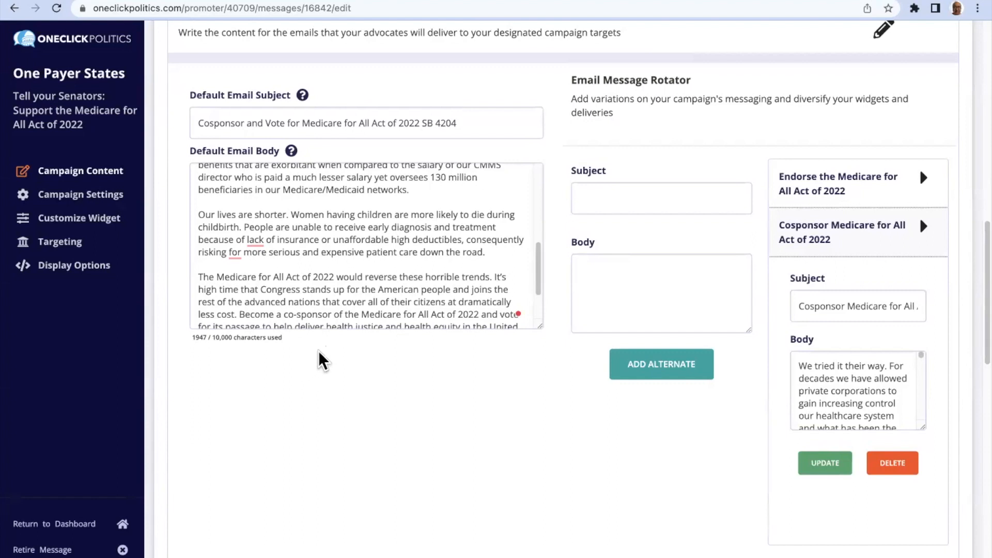
{"action": "scroll", "coordinate": [350, 344], "scroll_direction": "down", "scroll_amount": 1}
{"action": "scroll", "coordinate": [347, 336], "scroll_direction": "down", "scroll_amount": 3}
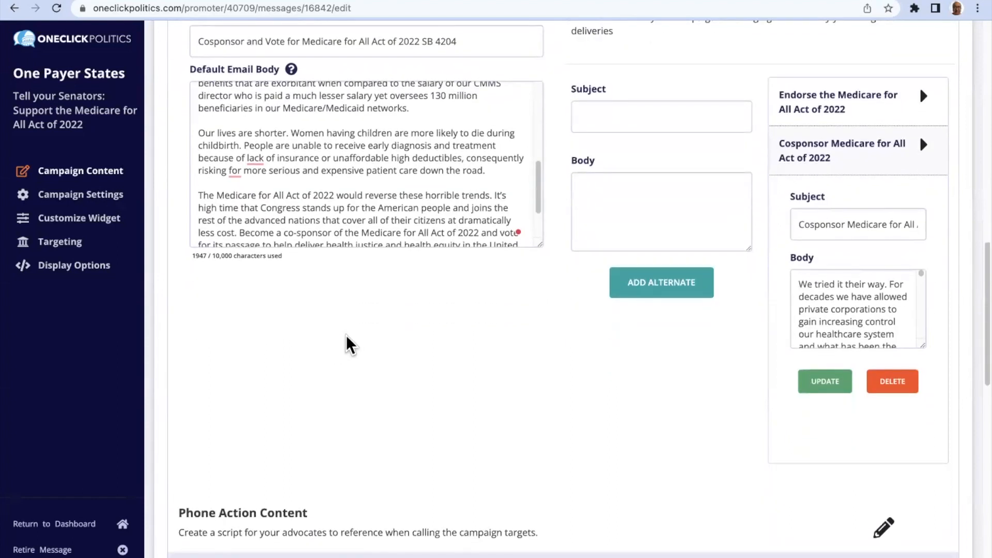
{"action": "scroll", "coordinate": [345, 334], "scroll_direction": "down", "scroll_amount": 5}
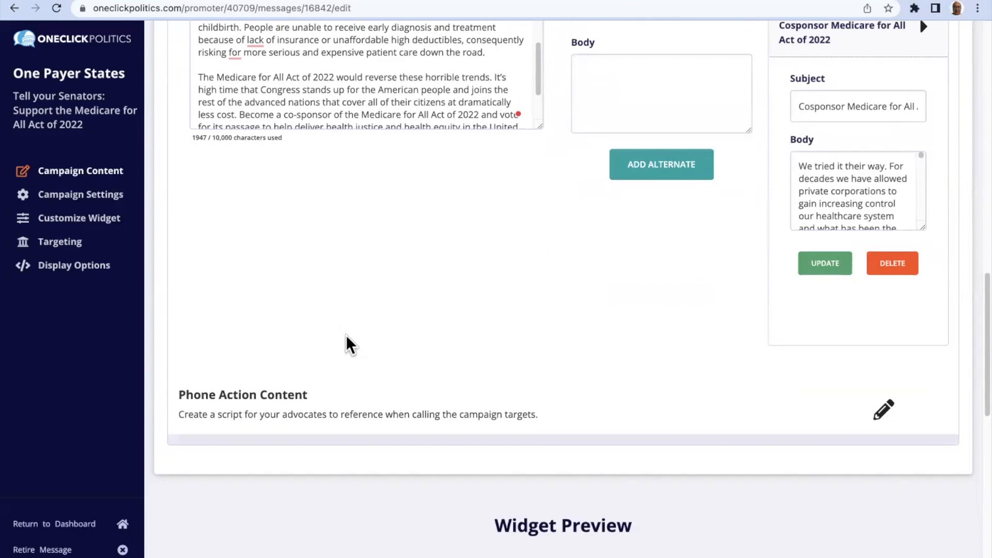
{"action": "scroll", "coordinate": [346, 335], "scroll_direction": "down", "scroll_amount": 1}
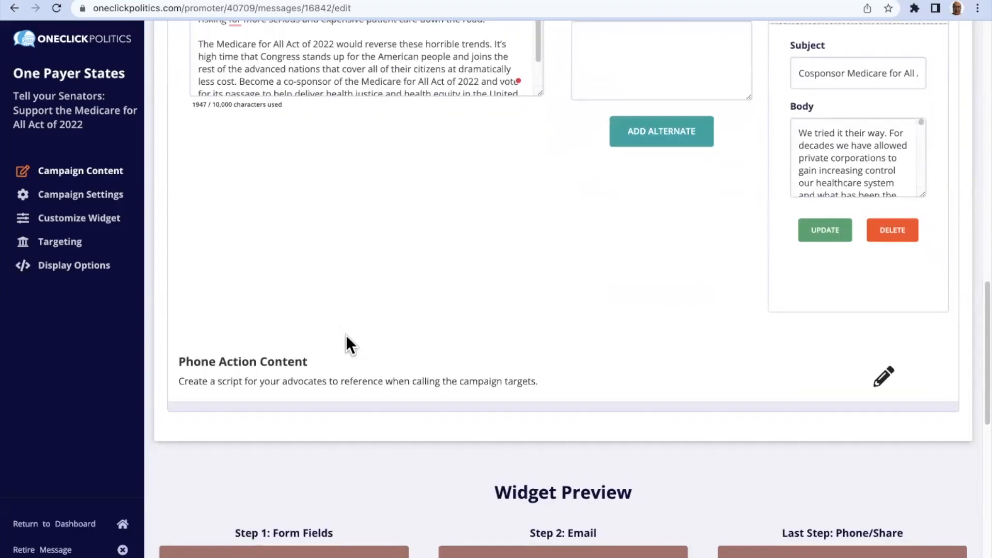
{"action": "scroll", "coordinate": [346, 335], "scroll_direction": "down", "scroll_amount": 5}
{"action": "scroll", "coordinate": [346, 335], "scroll_direction": "down", "scroll_amount": 3}
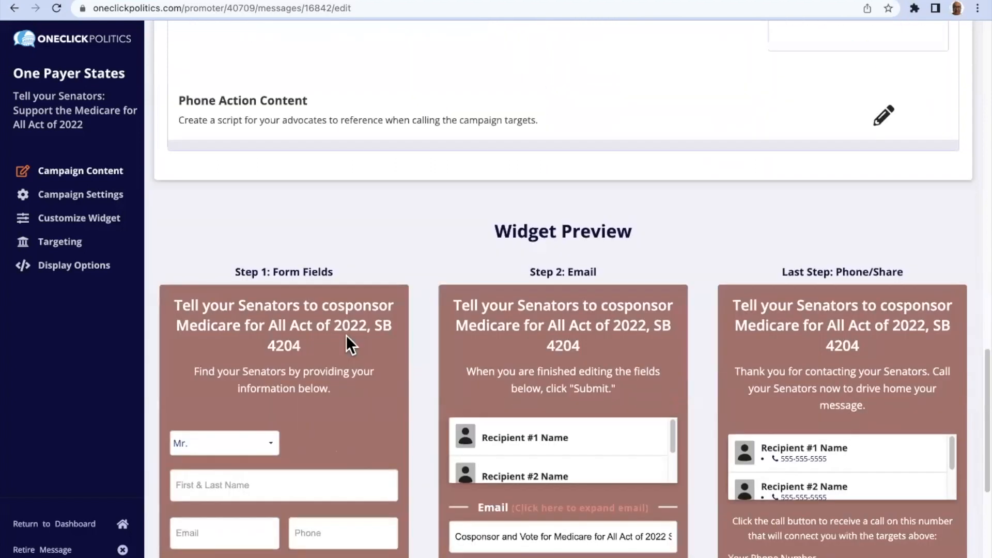
Review the widget title and the three step subtitles above the Email Action Content section
{"action": "scroll", "coordinate": [346, 334], "scroll_direction": "up", "scroll_amount": 20}
{"action": "scroll", "coordinate": [346, 335], "scroll_direction": "up", "scroll_amount": 2}
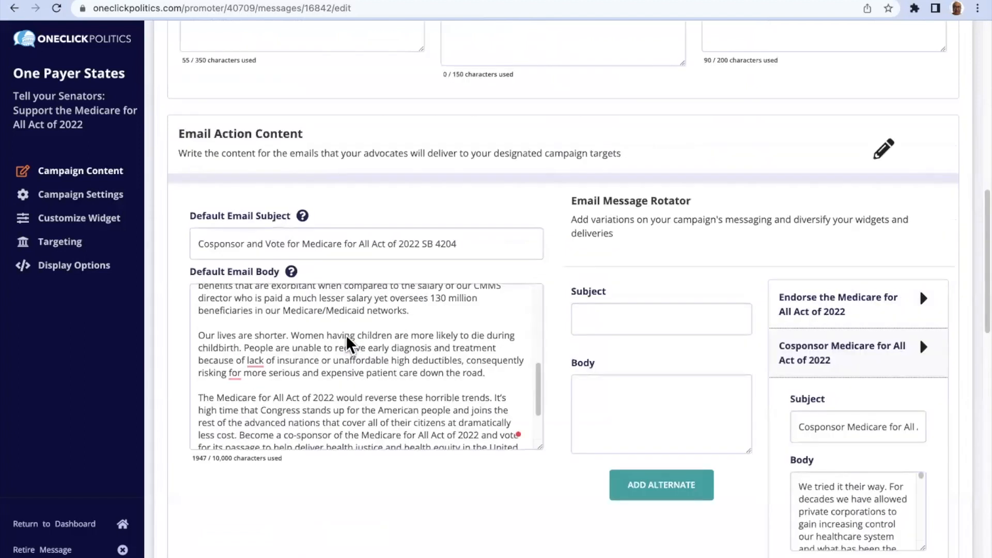
{"action": "scroll", "coordinate": [347, 343], "scroll_direction": "up", "scroll_amount": 3}
{"action": "scroll", "coordinate": [347, 344], "scroll_direction": "up", "scroll_amount": 2}
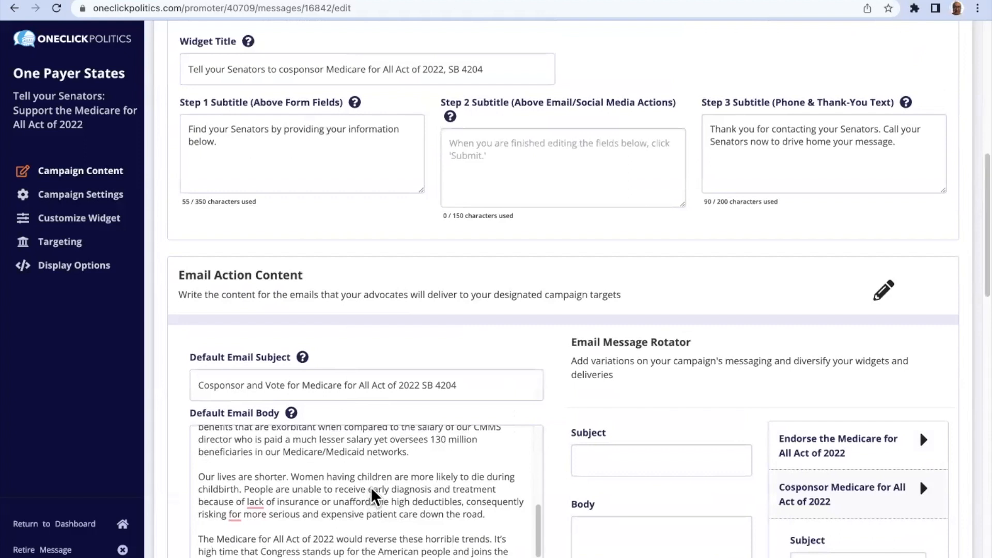
{"action": "scroll", "coordinate": [392, 512], "scroll_direction": "up", "scroll_amount": 1}
{"action": "scroll", "coordinate": [411, 525], "scroll_direction": "down", "scroll_amount": 3}
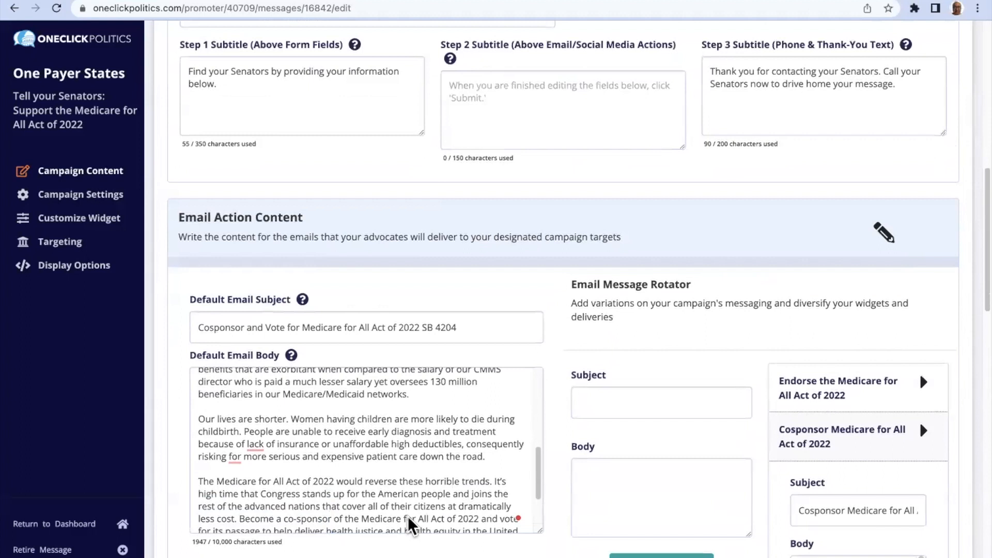
{"action": "scroll", "coordinate": [409, 520], "scroll_direction": "down", "scroll_amount": 3}
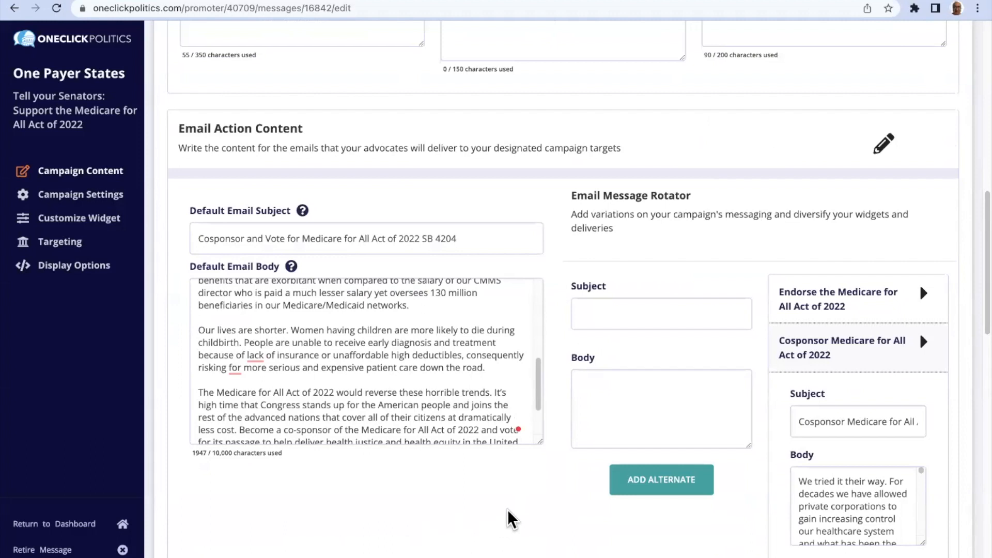
{"action": "scroll", "coordinate": [683, 486], "scroll_direction": "down", "scroll_amount": 1}
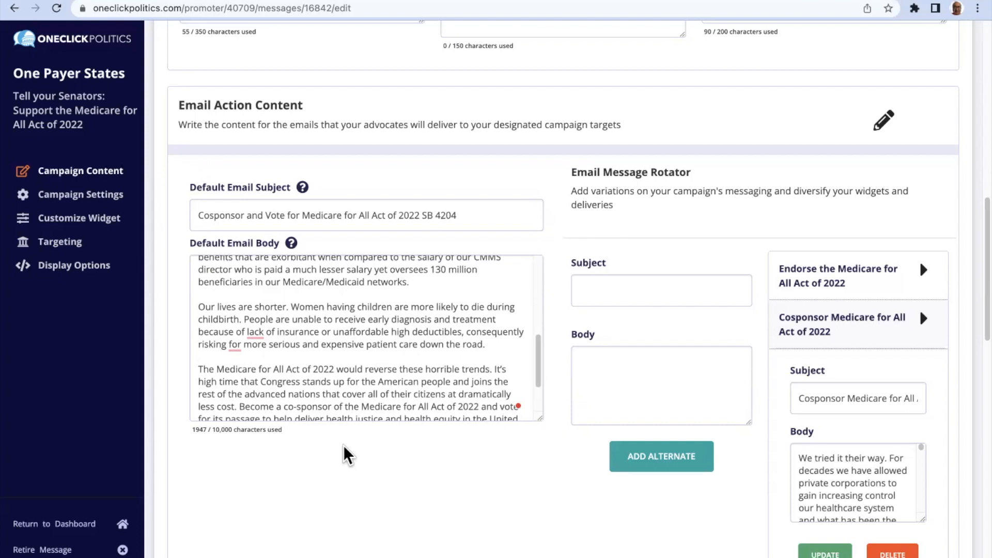
{"action": "scroll", "coordinate": [361, 454], "scroll_direction": "down", "scroll_amount": 1}
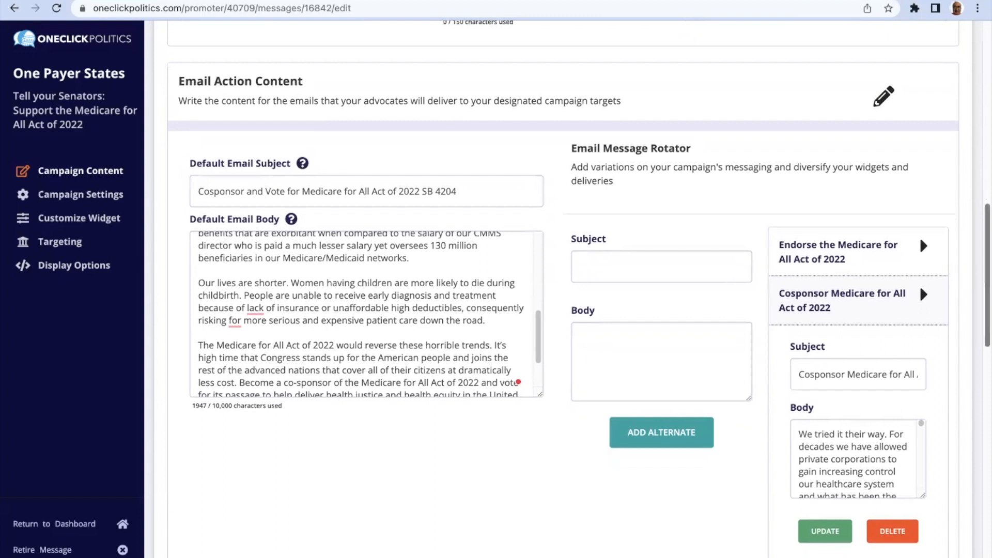
{"action": "scroll", "coordinate": [579, 289], "scroll_direction": "down", "scroll_amount": 3}
{"action": "scroll", "coordinate": [804, 487], "scroll_direction": "up", "scroll_amount": 1}
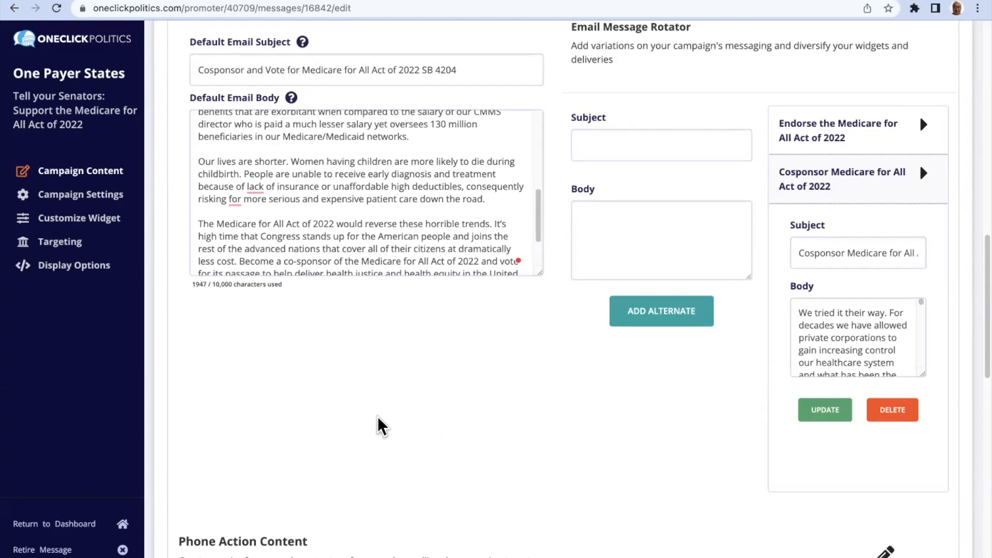
{"action": "scroll", "coordinate": [381, 425], "scroll_direction": "down", "scroll_amount": 1}
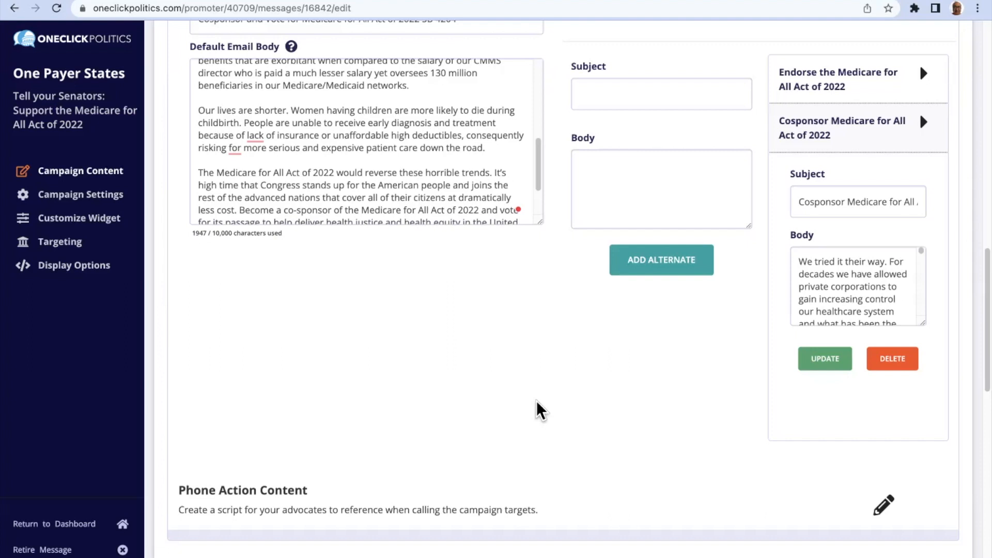
Look over the default email body and rotator alternates once more, then collapse the Email Action Content section
{"action": "scroll", "coordinate": [568, 341], "scroll_direction": "up", "scroll_amount": 3}
{"action": "scroll", "coordinate": [511, 268], "scroll_direction": "up", "scroll_amount": 5}
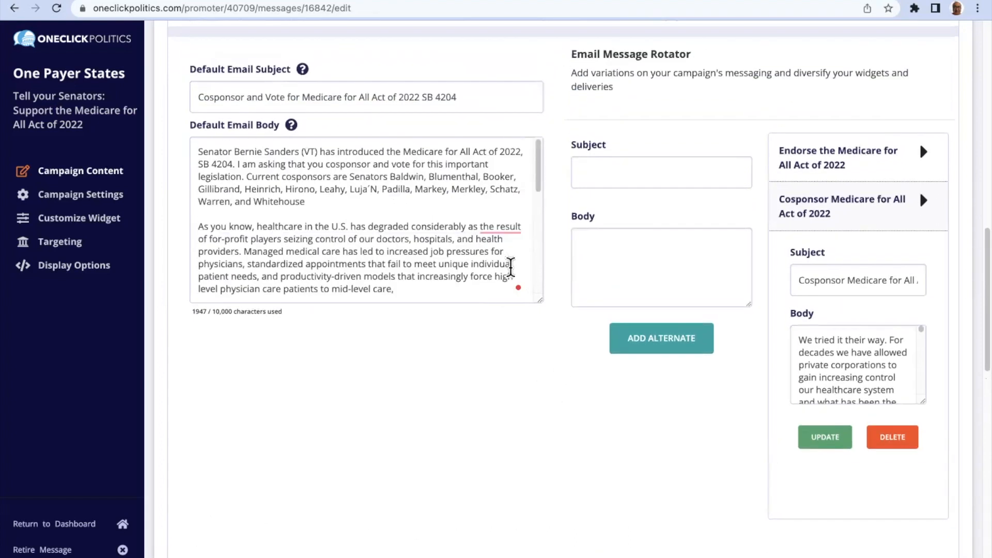
{"action": "scroll", "coordinate": [510, 267], "scroll_direction": "down", "scroll_amount": 2}
{"action": "scroll", "coordinate": [511, 267], "scroll_direction": "up", "scroll_amount": 2}
{"action": "scroll", "coordinate": [716, 166], "scroll_direction": "down", "scroll_amount": 2}
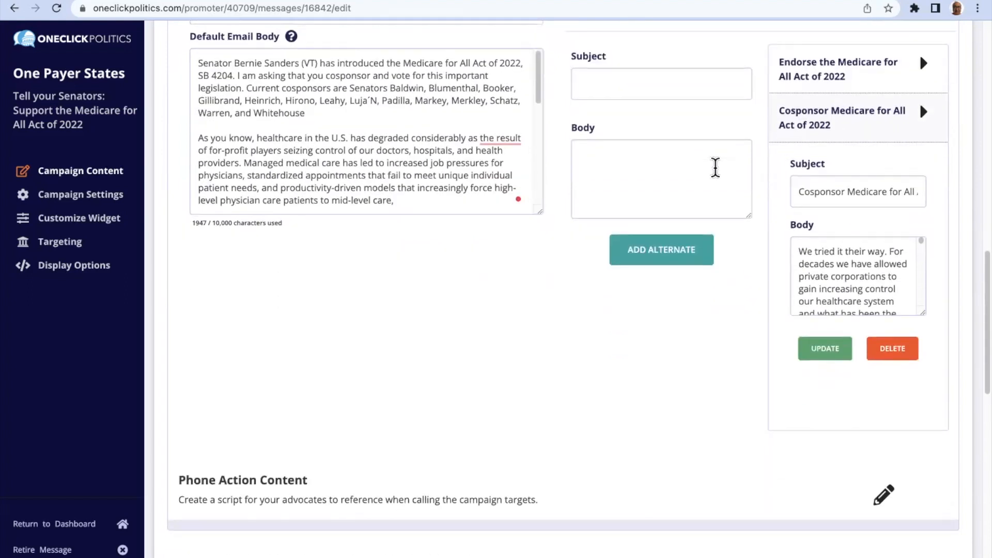
{"action": "scroll", "coordinate": [716, 165], "scroll_direction": "up", "scroll_amount": 3}
{"action": "scroll", "coordinate": [716, 166], "scroll_direction": "down", "scroll_amount": 2}
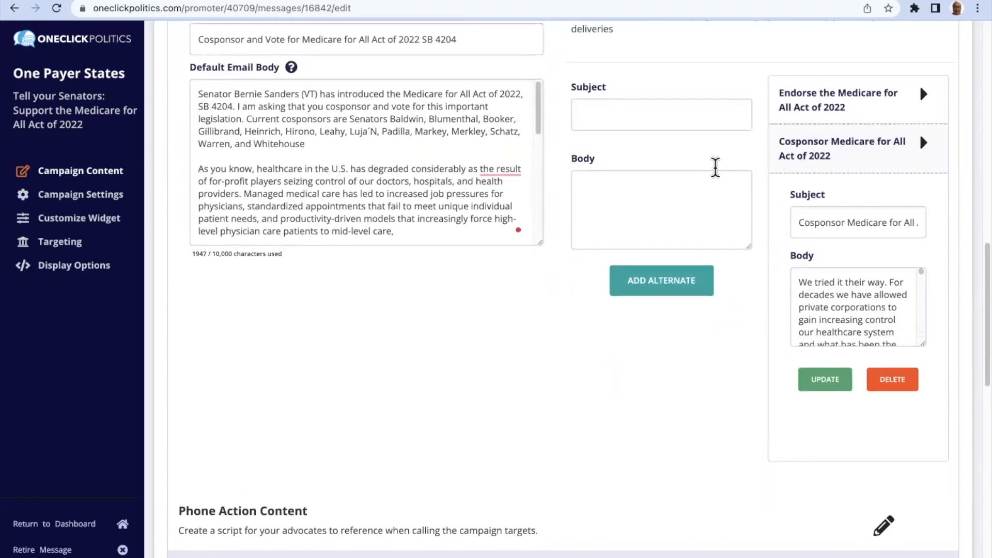
{"action": "scroll", "coordinate": [715, 166], "scroll_direction": "up", "scroll_amount": 4}
{"action": "scroll", "coordinate": [886, 150], "scroll_direction": "up", "scroll_amount": 1}
{"action": "left_click", "coordinate": [885, 150]}
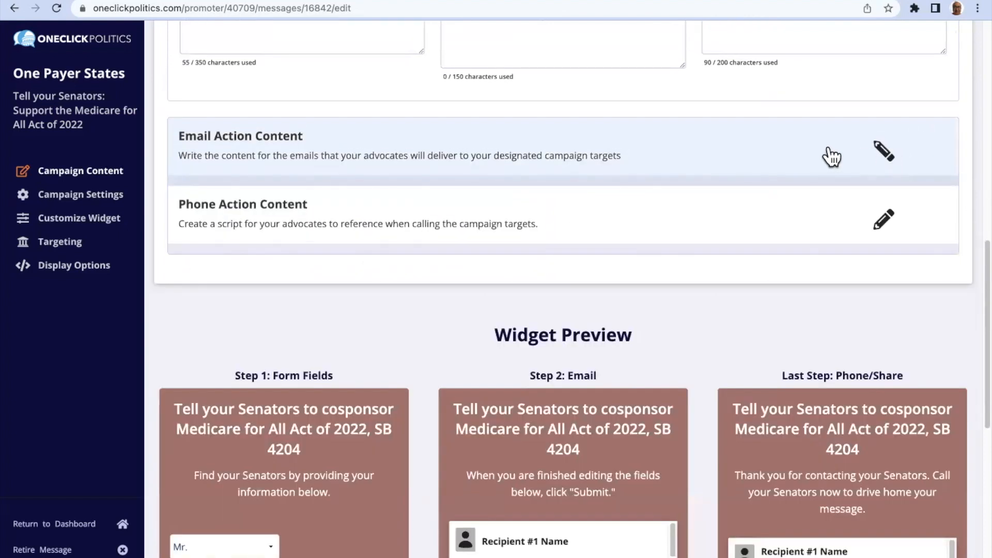
Open the Phone Action Content section, review its call script, and collapse the section
{"action": "scroll", "coordinate": [646, 165], "scroll_direction": "down", "scroll_amount": 1}
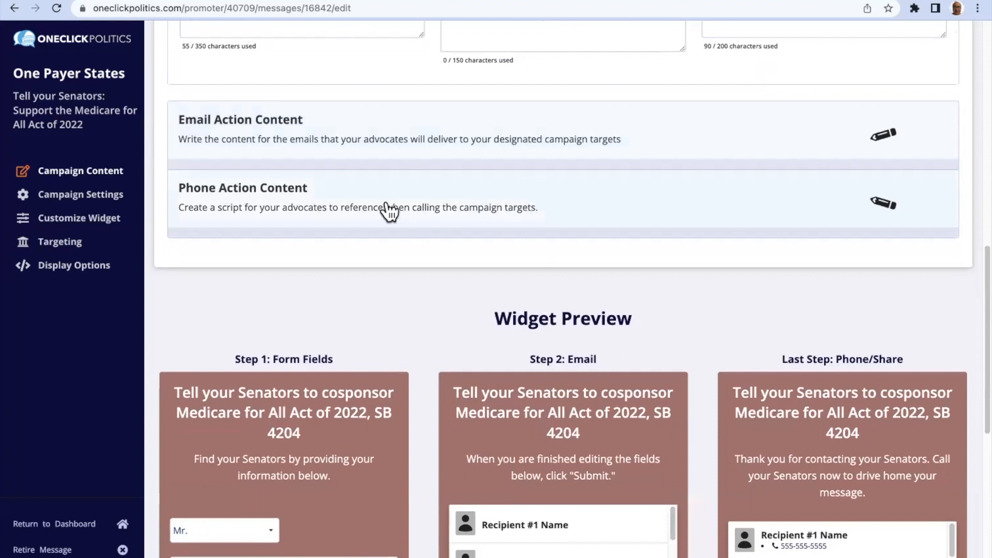
{"action": "left_click", "coordinate": [883, 205]}
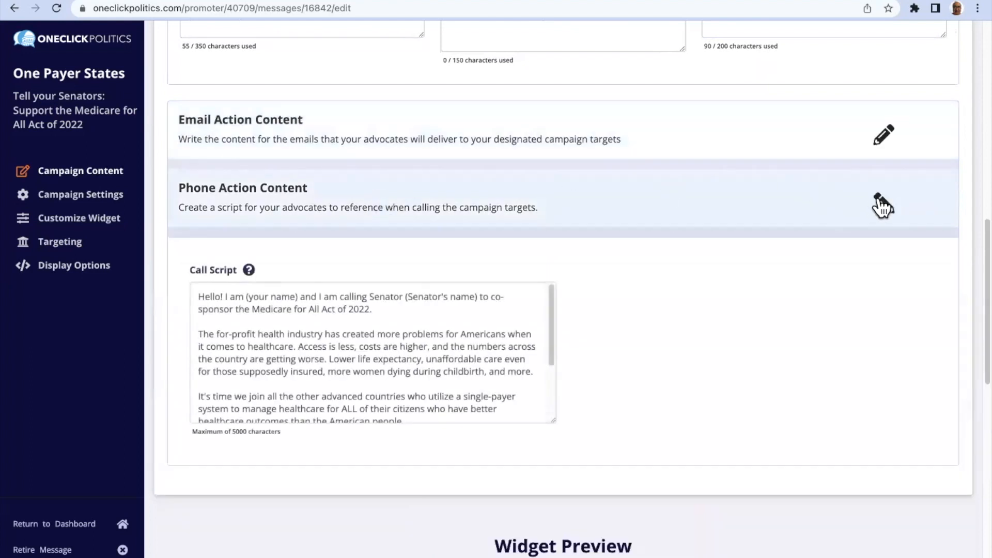
{"action": "scroll", "coordinate": [582, 294], "scroll_direction": "down", "scroll_amount": 2}
{"action": "scroll", "coordinate": [501, 292], "scroll_direction": "down", "scroll_amount": 2}
{"action": "scroll", "coordinate": [499, 293], "scroll_direction": "down", "scroll_amount": 2}
{"action": "scroll", "coordinate": [497, 296], "scroll_direction": "up", "scroll_amount": 4}
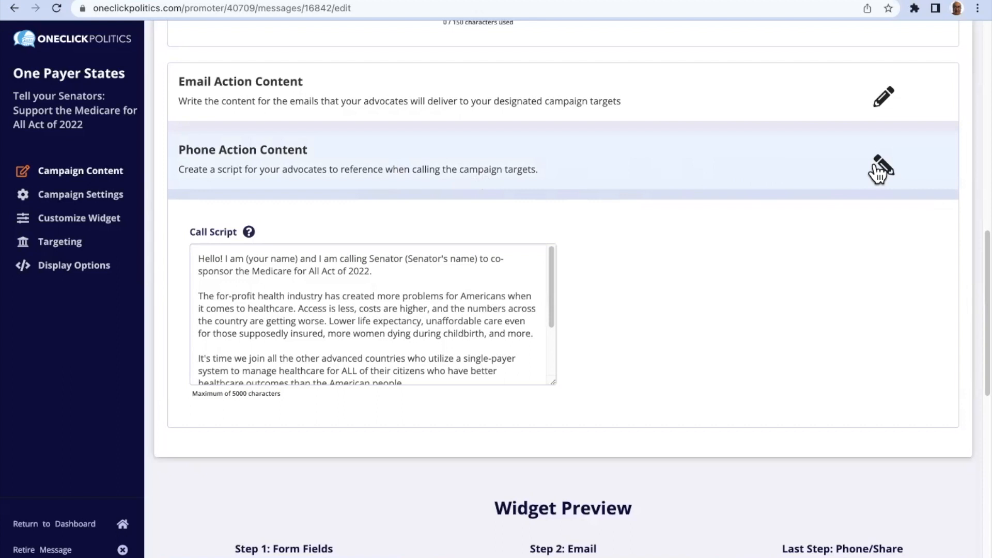
{"action": "left_click", "coordinate": [892, 166]}
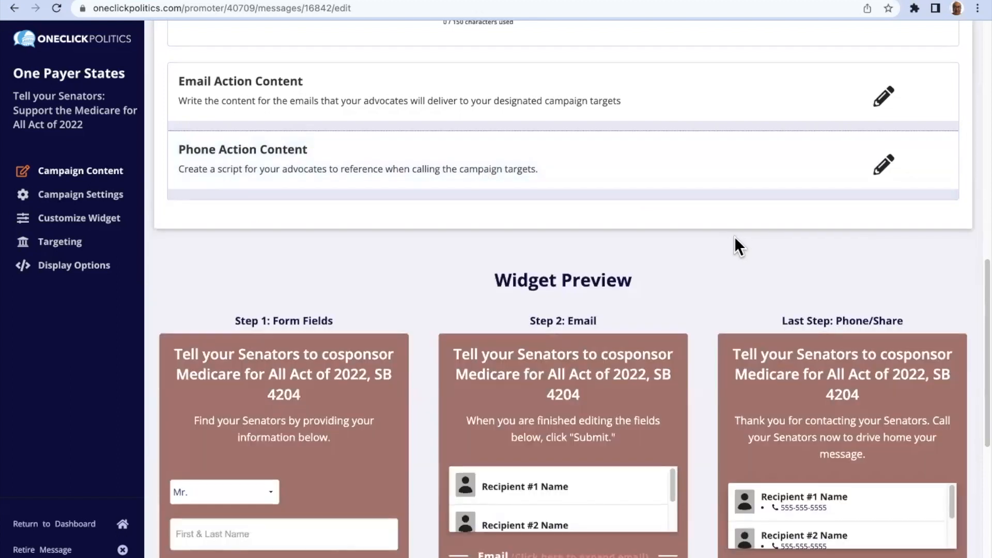
Look over the three-step Widget Preview, from the form fields to the tweet and share options
{"action": "scroll", "coordinate": [736, 239], "scroll_direction": "down", "scroll_amount": 1}
{"action": "scroll", "coordinate": [735, 238], "scroll_direction": "down", "scroll_amount": 4}
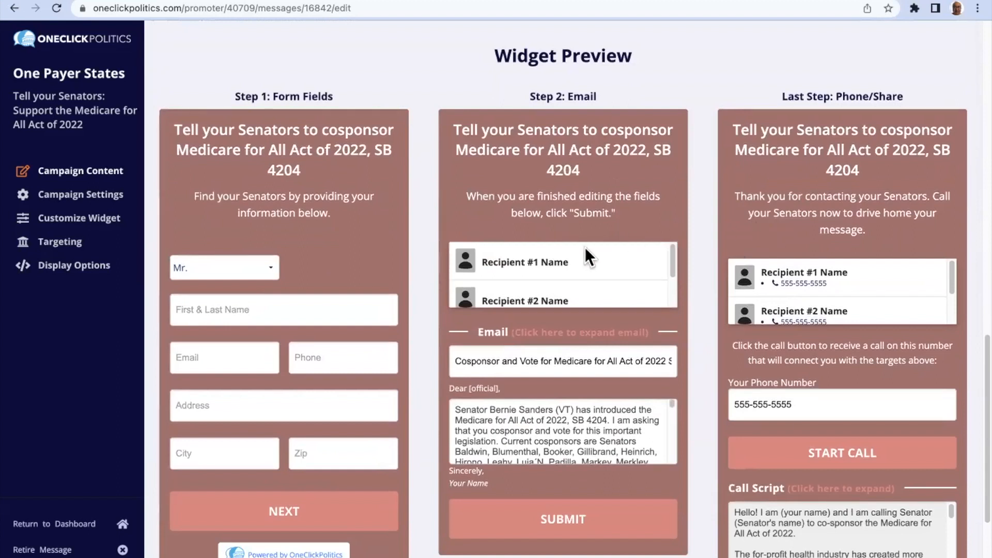
{"action": "scroll", "coordinate": [632, 222], "scroll_direction": "down", "scroll_amount": 1}
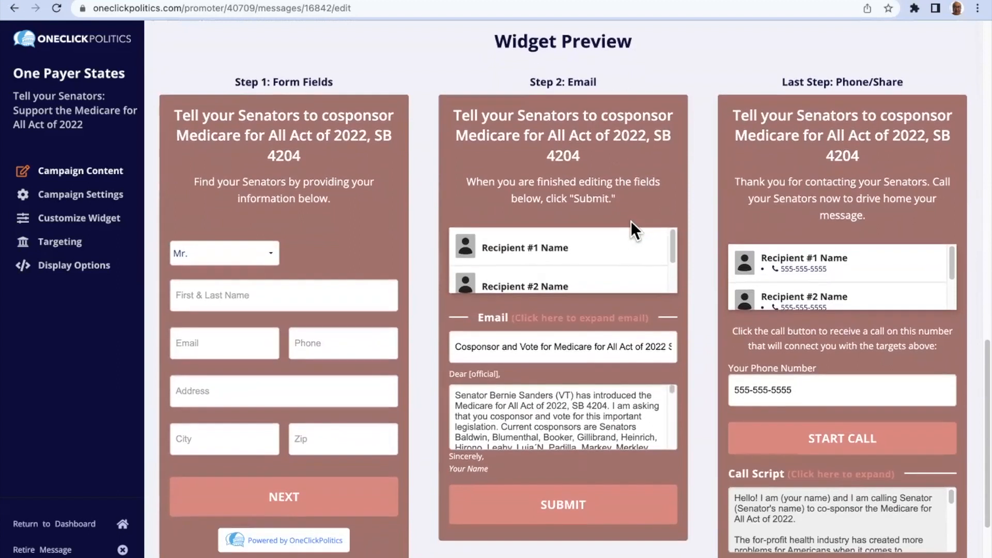
{"action": "scroll", "coordinate": [571, 256], "scroll_direction": "down", "scroll_amount": 1}
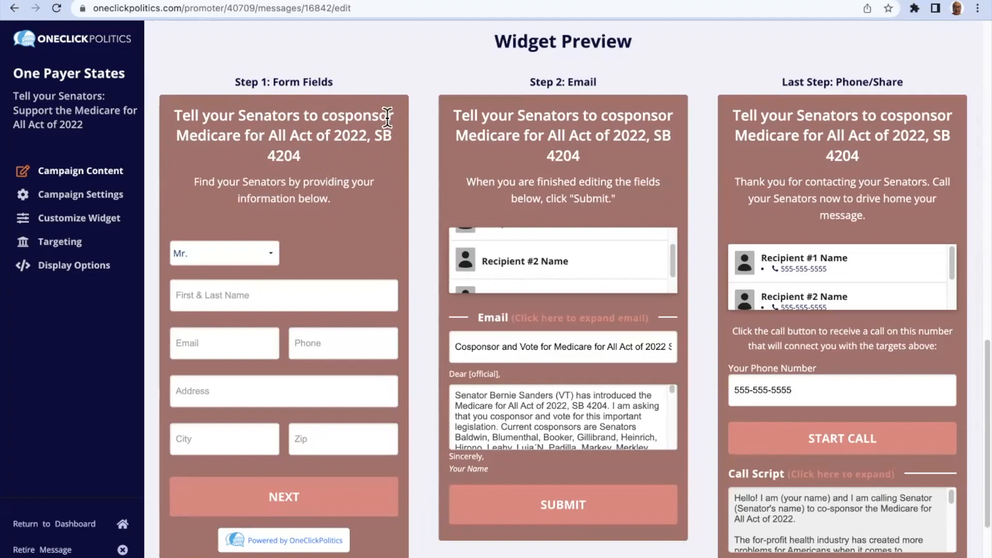
{"action": "scroll", "coordinate": [353, 168], "scroll_direction": "down", "scroll_amount": 2}
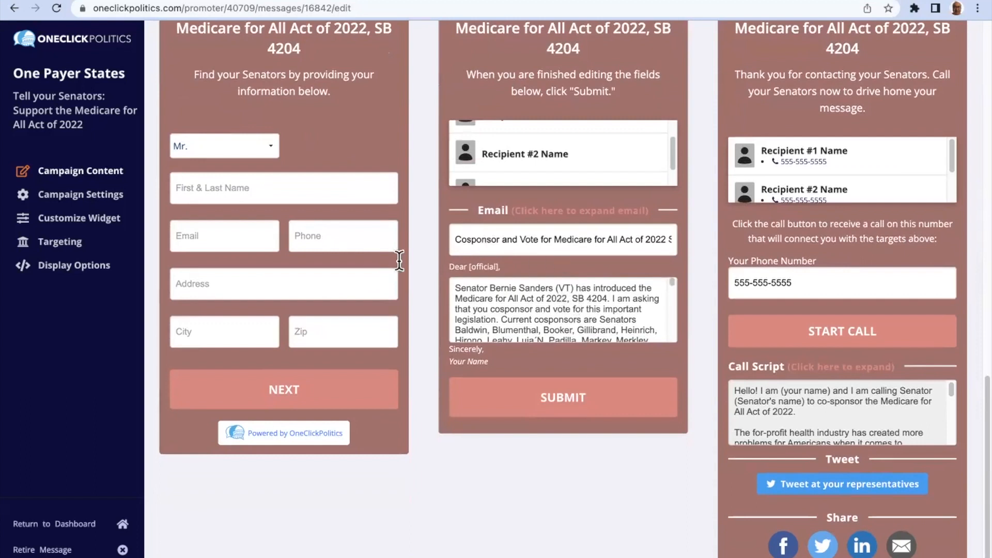
{"action": "scroll", "coordinate": [374, 275], "scroll_direction": "down", "scroll_amount": 1}
{"action": "scroll", "coordinate": [374, 274], "scroll_direction": "up", "scroll_amount": 3}
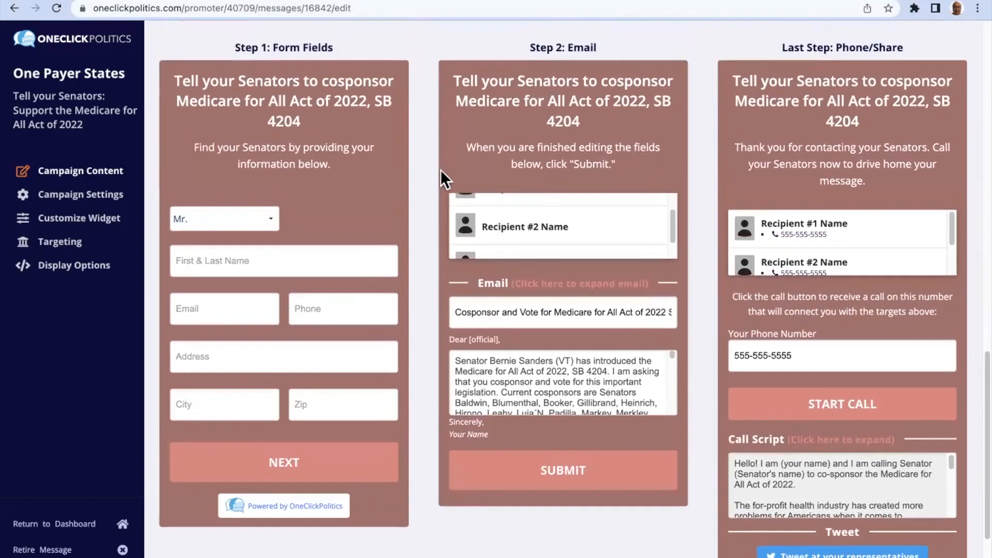
{"action": "scroll", "coordinate": [393, 190], "scroll_direction": "up", "scroll_amount": 3}
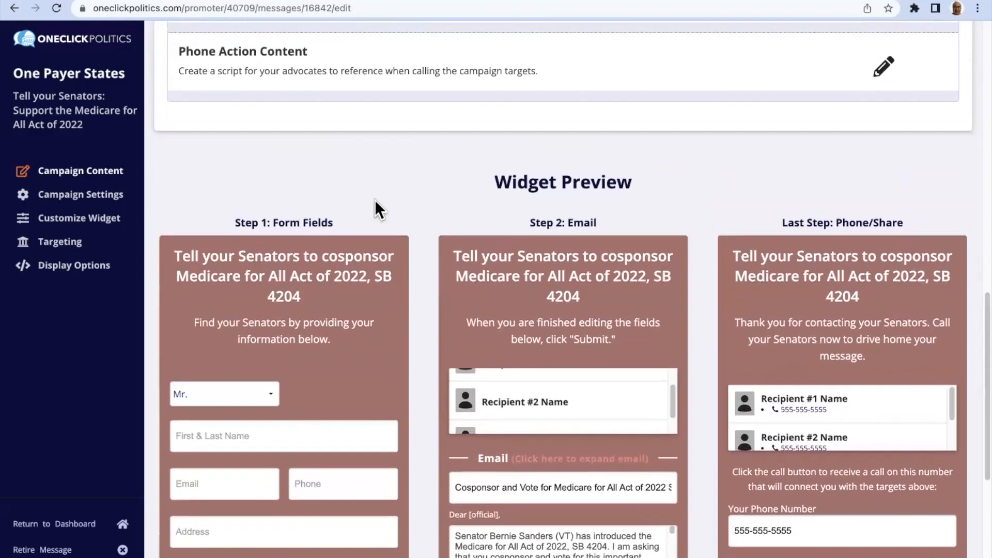
Examine the Step 1 form preview, including its title, subtitle, contact and address fields and Next button
{"action": "scroll", "coordinate": [374, 202], "scroll_direction": "down", "scroll_amount": 3}
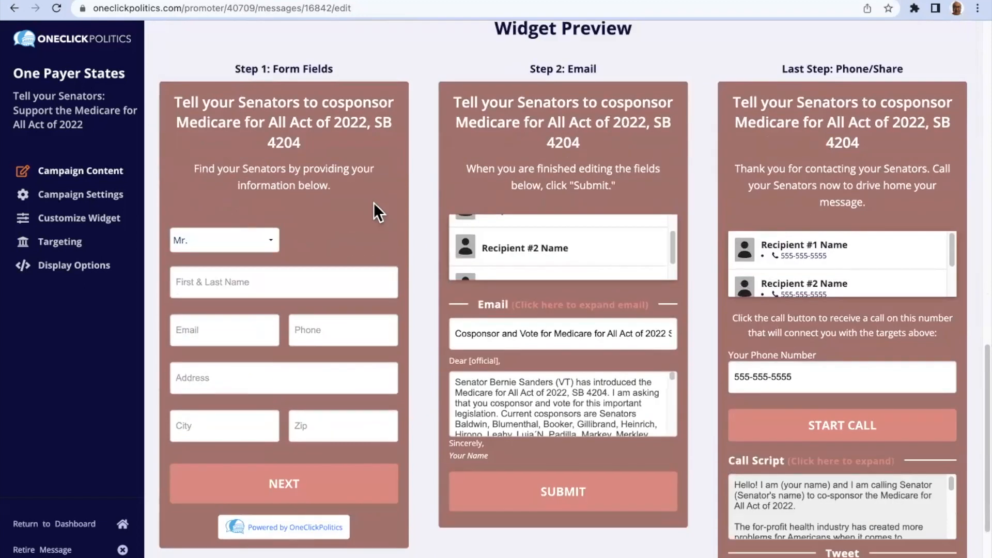
{"action": "scroll", "coordinate": [374, 203], "scroll_direction": "up", "scroll_amount": 1}
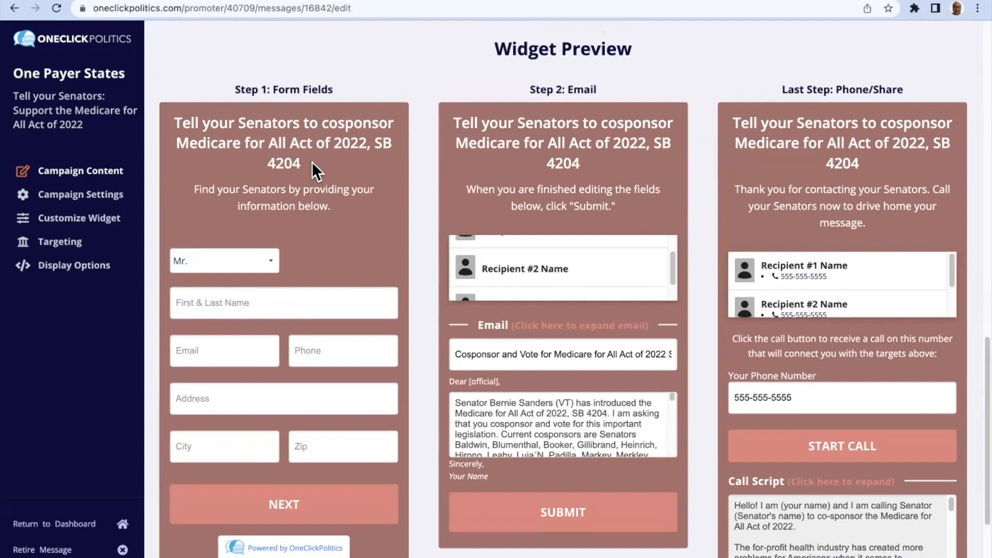
{"action": "scroll", "coordinate": [315, 150], "scroll_direction": "down", "scroll_amount": 1}
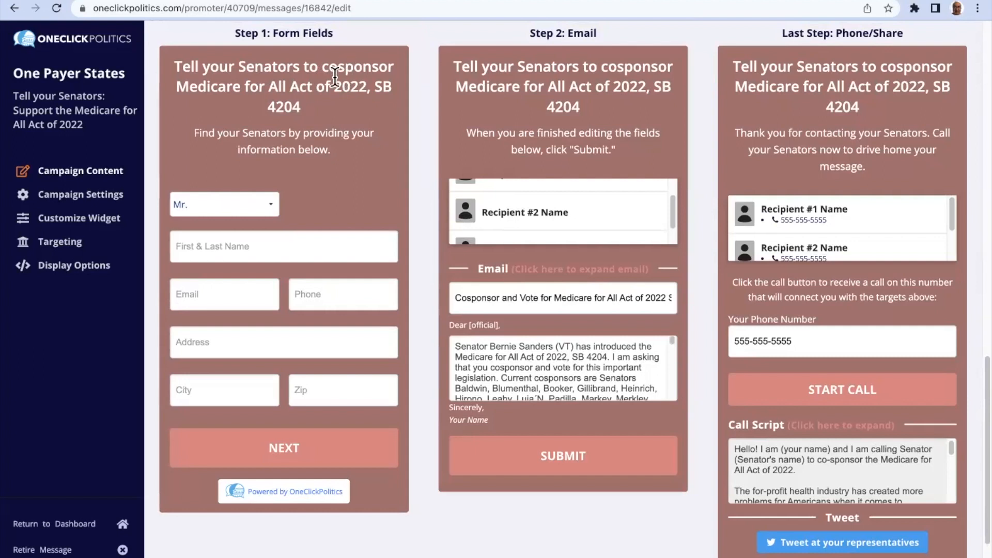
{"action": "scroll", "coordinate": [336, 83], "scroll_direction": "up", "scroll_amount": 1}
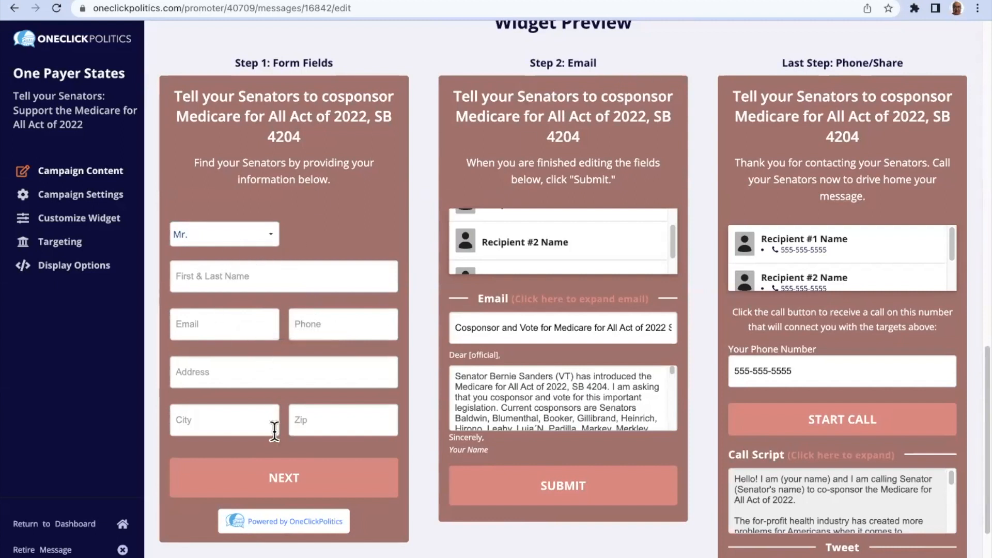
{"action": "scroll", "coordinate": [292, 486], "scroll_direction": "down", "scroll_amount": 3}
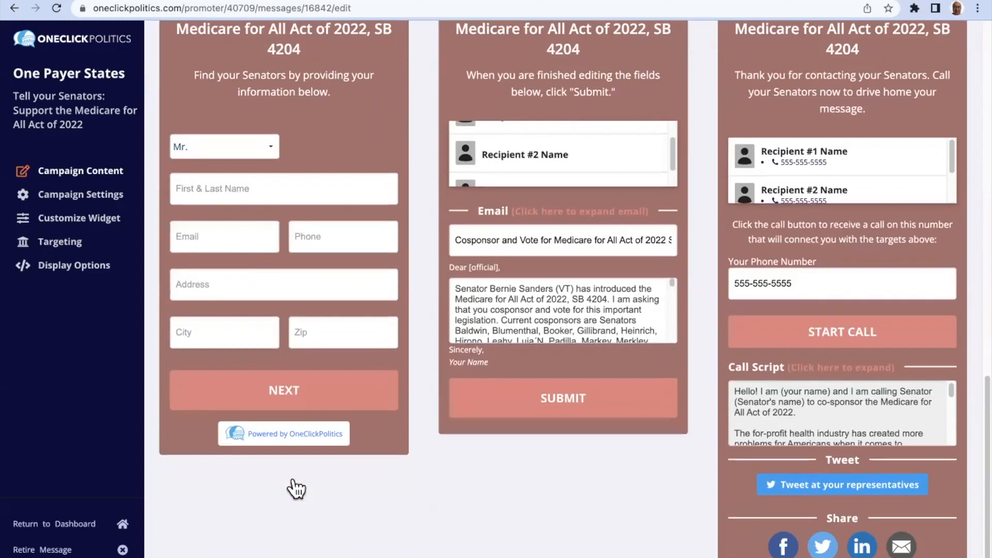
{"action": "scroll", "coordinate": [268, 456], "scroll_direction": "up", "scroll_amount": 1}
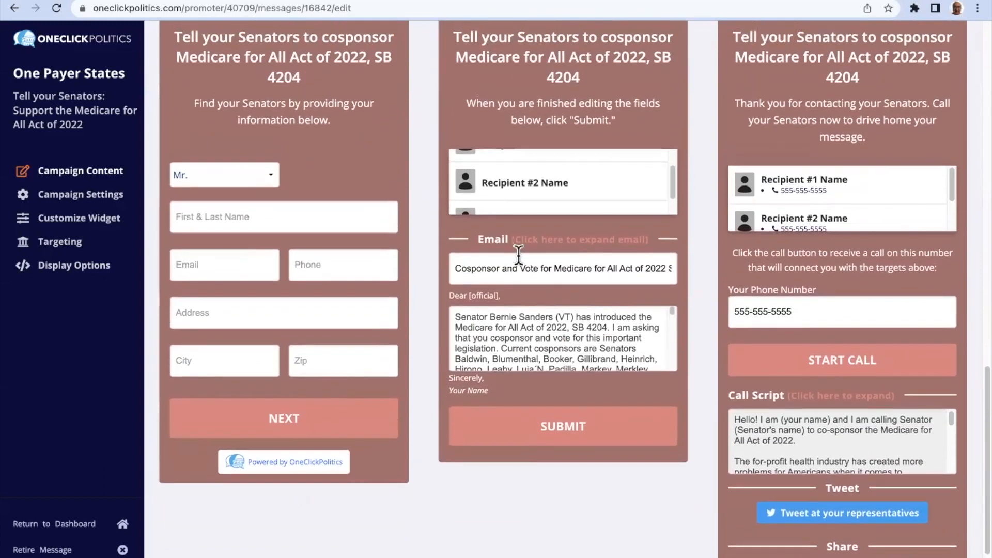
Review the Step 2 email preview's title, instructions, recipient list and subject line
{"action": "scroll", "coordinate": [610, 93], "scroll_direction": "up", "scroll_amount": 1}
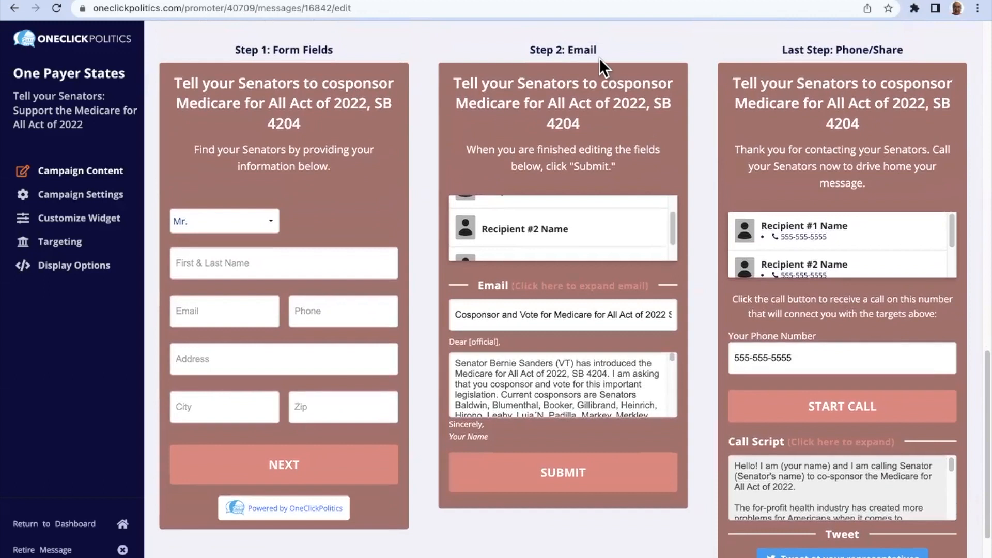
{"action": "scroll", "coordinate": [600, 58], "scroll_direction": "down", "scroll_amount": 1}
{"action": "scroll", "coordinate": [558, 200], "scroll_direction": "down", "scroll_amount": 2}
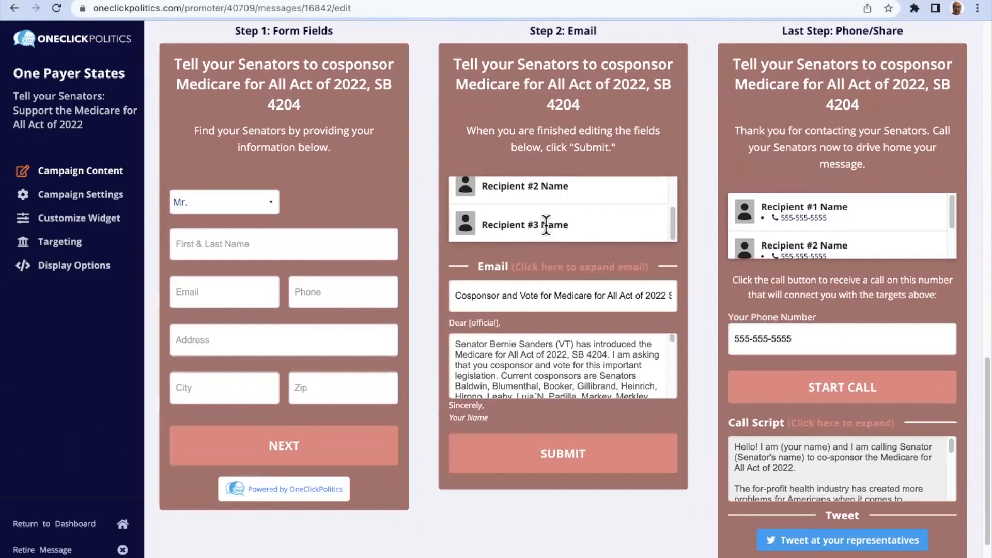
{"action": "scroll", "coordinate": [547, 224], "scroll_direction": "down", "scroll_amount": 1}
{"action": "scroll", "coordinate": [559, 212], "scroll_direction": "up", "scroll_amount": 2}
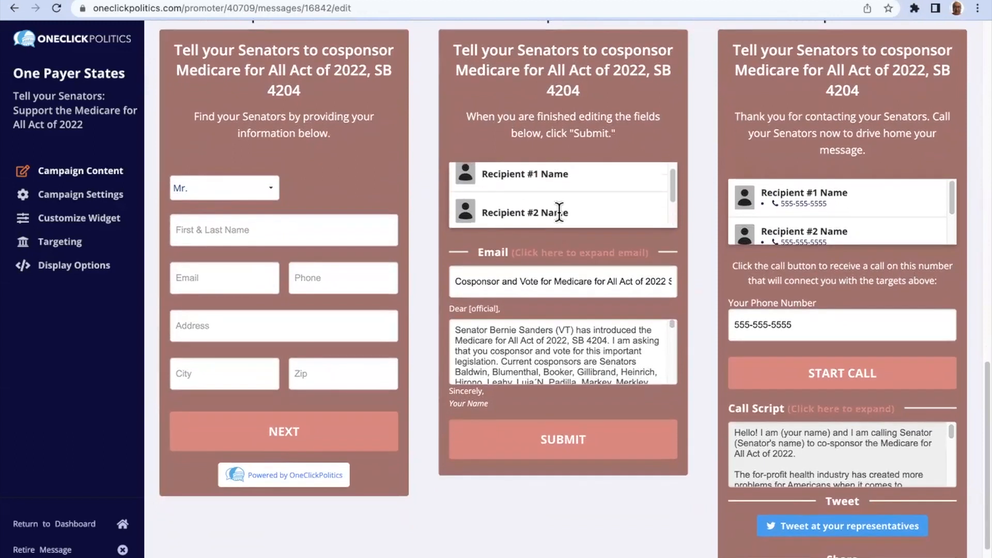
{"action": "scroll", "coordinate": [559, 212], "scroll_direction": "up", "scroll_amount": 1}
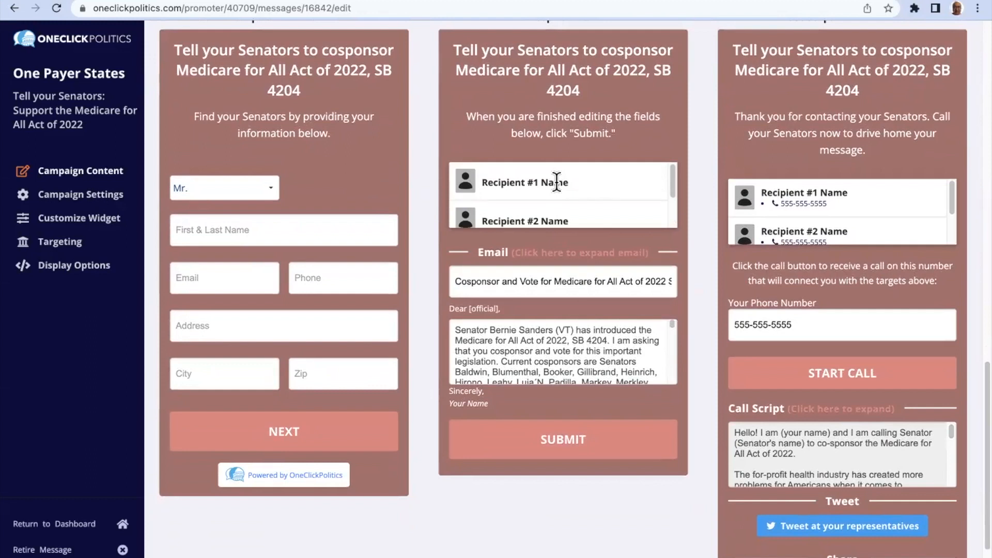
{"action": "scroll", "coordinate": [557, 182], "scroll_direction": "down", "scroll_amount": 2}
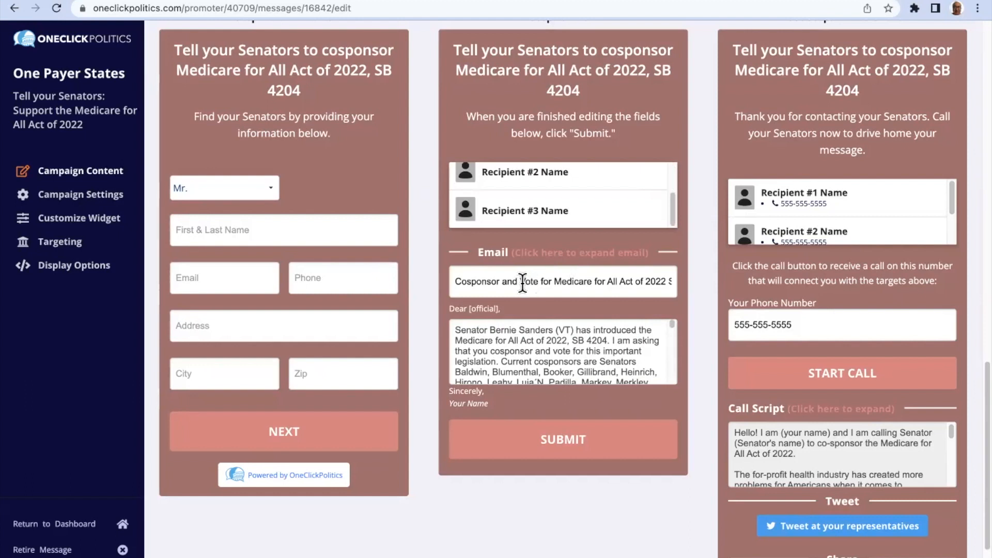
{"action": "scroll", "coordinate": [587, 299], "scroll_direction": "down", "scroll_amount": 1}
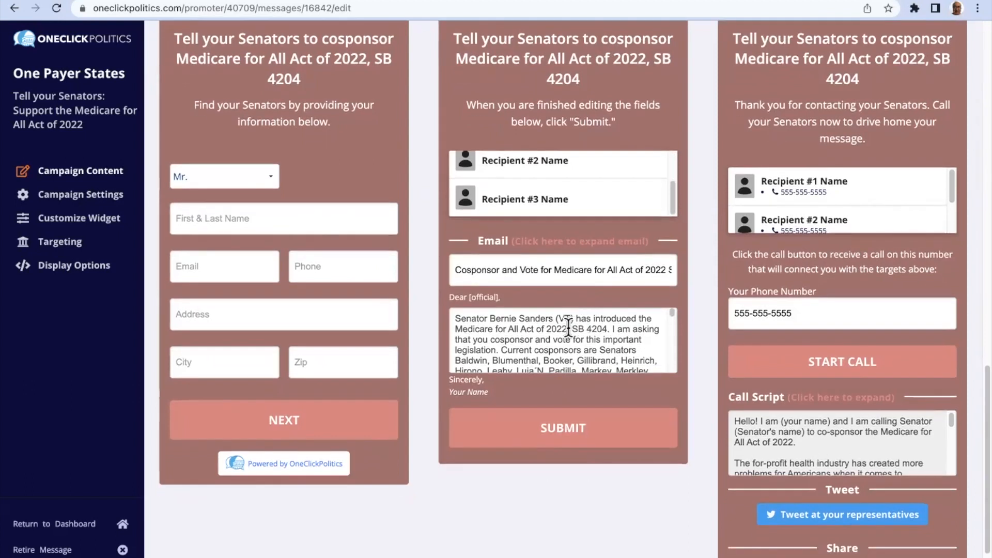
Read the email body in the Step 2 preview through its closing and place the cursor after the final appeal
{"action": "scroll", "coordinate": [567, 326], "scroll_direction": "down", "scroll_amount": 8}
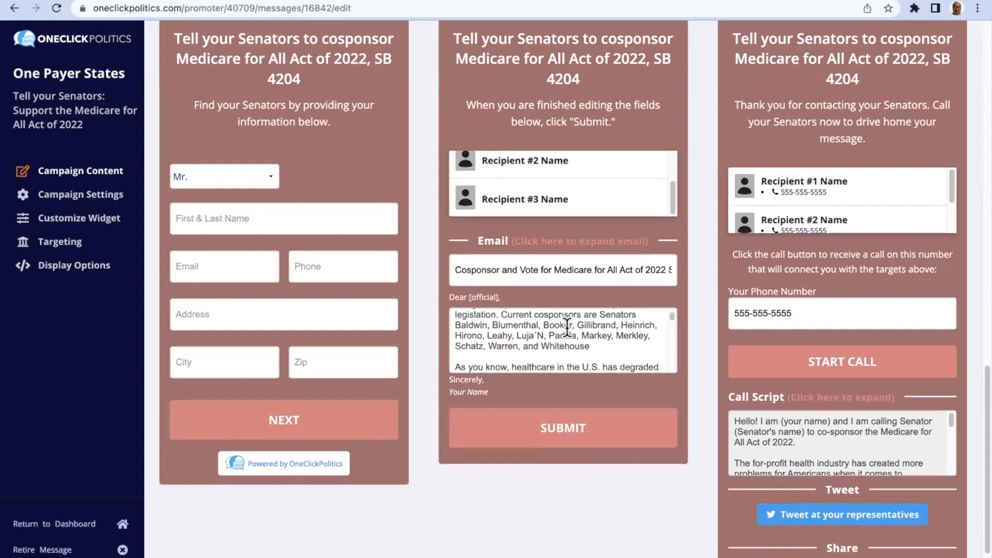
{"action": "scroll", "coordinate": [567, 327], "scroll_direction": "down", "scroll_amount": 8}
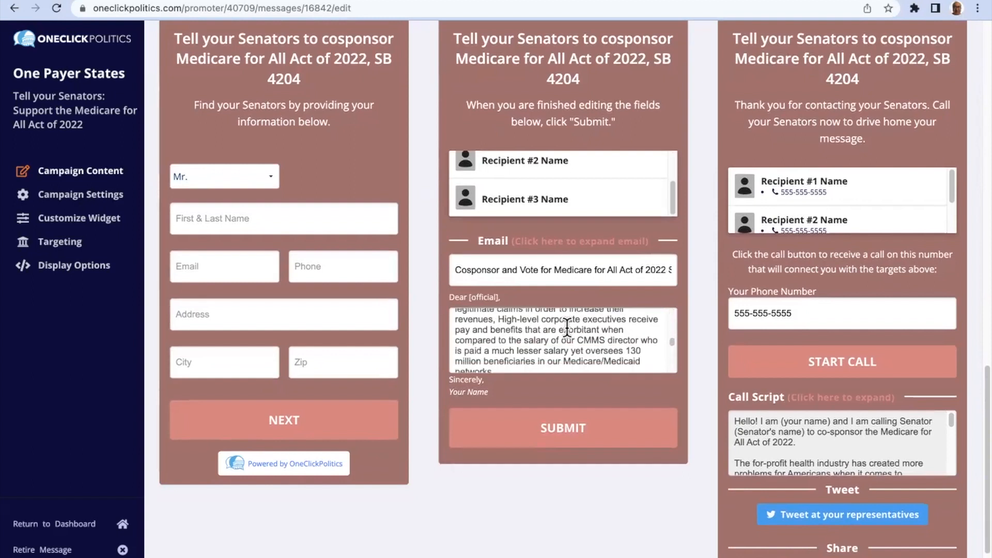
{"action": "scroll", "coordinate": [567, 327], "scroll_direction": "down", "scroll_amount": 6}
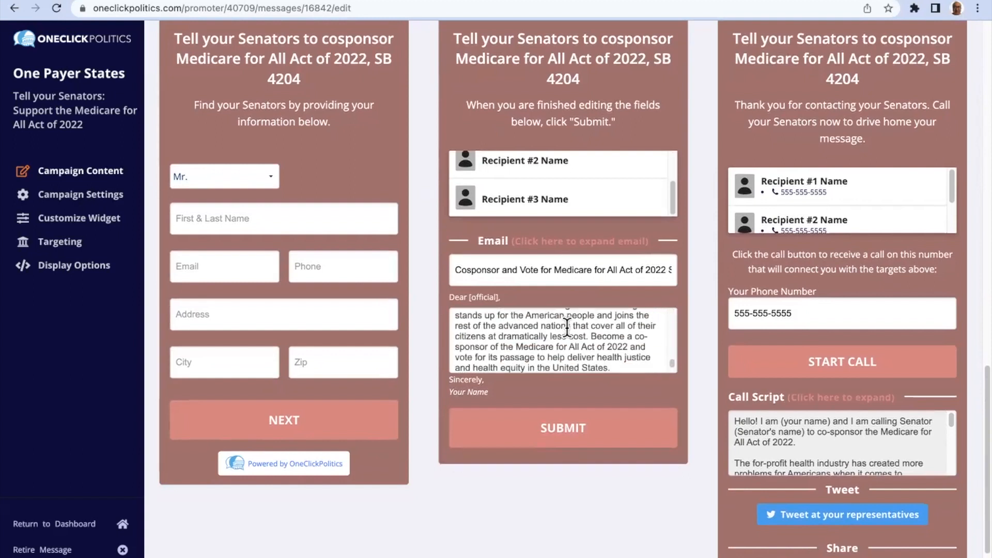
{"action": "scroll", "coordinate": [567, 327], "scroll_direction": "up", "scroll_amount": 6}
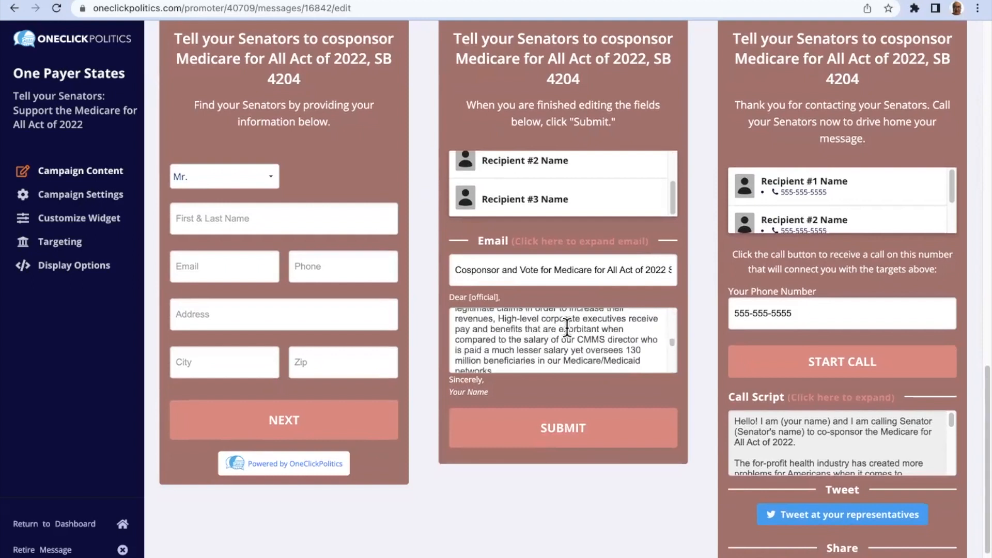
{"action": "scroll", "coordinate": [567, 326], "scroll_direction": "down", "scroll_amount": 8}
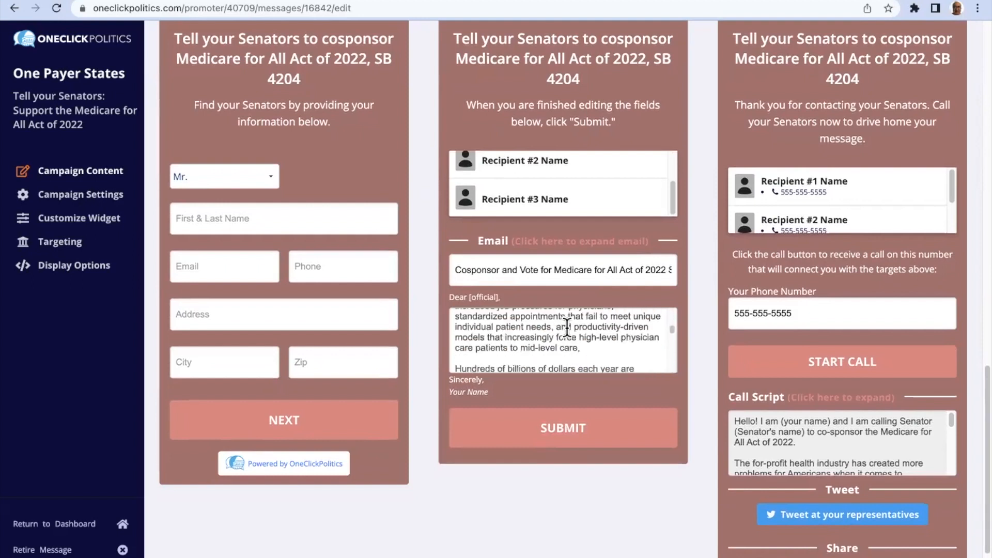
{"action": "scroll", "coordinate": [567, 327], "scroll_direction": "down", "scroll_amount": 8}
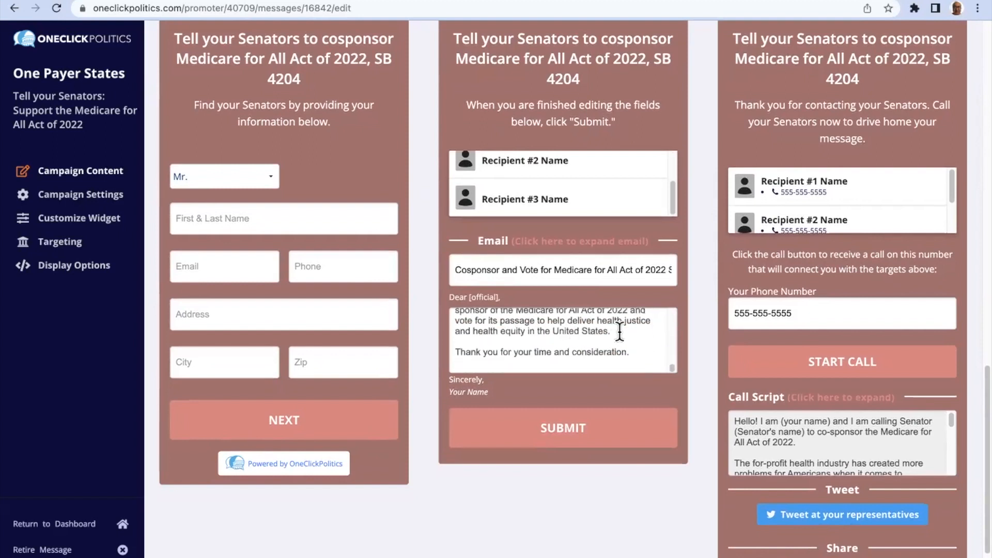
{"action": "left_click", "coordinate": [624, 332]}
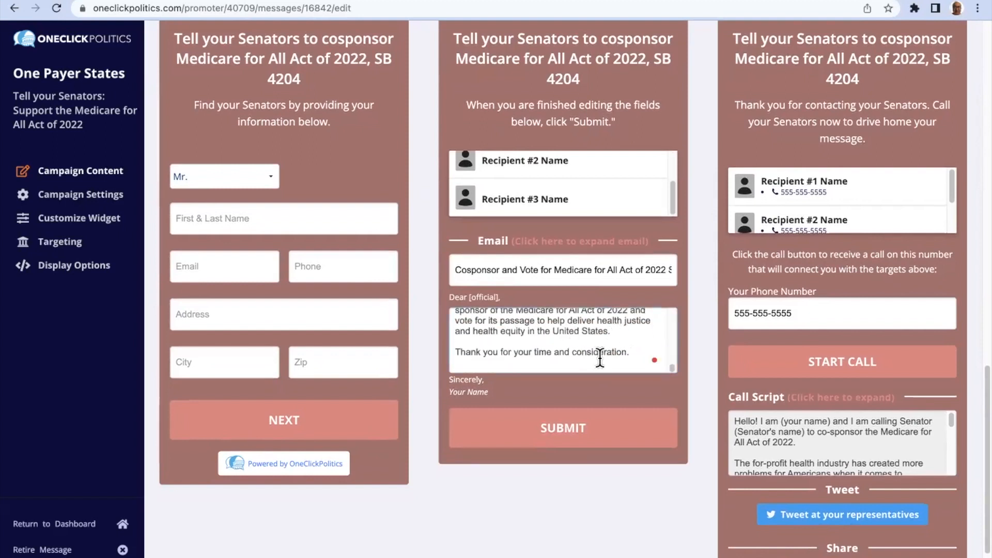
Review the Step 2 email body again from the closing appeal back to the list of current cosponsors
{"action": "scroll", "coordinate": [570, 344], "scroll_direction": "up", "scroll_amount": 1}
{"action": "scroll", "coordinate": [570, 346], "scroll_direction": "up", "scroll_amount": 3}
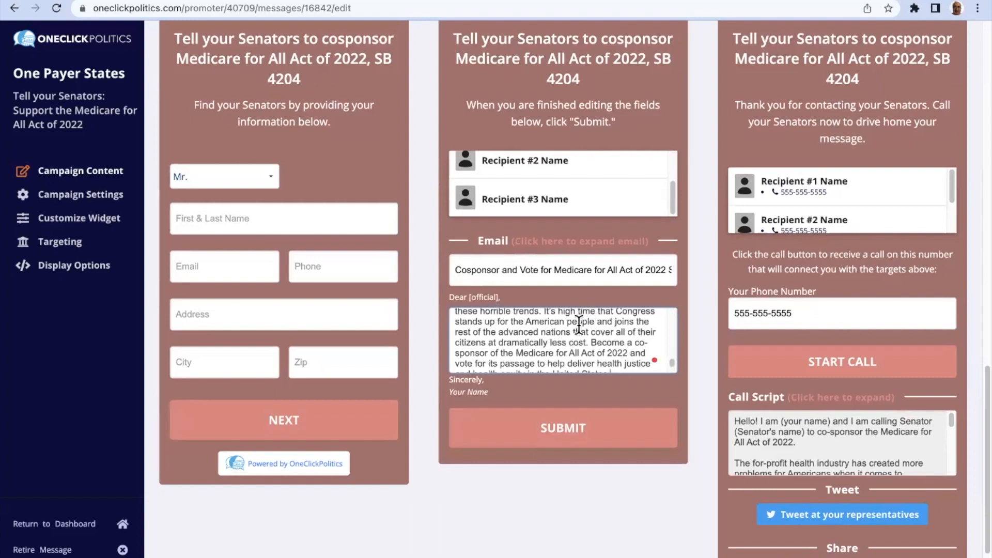
{"action": "scroll", "coordinate": [577, 327], "scroll_direction": "up", "scroll_amount": 1}
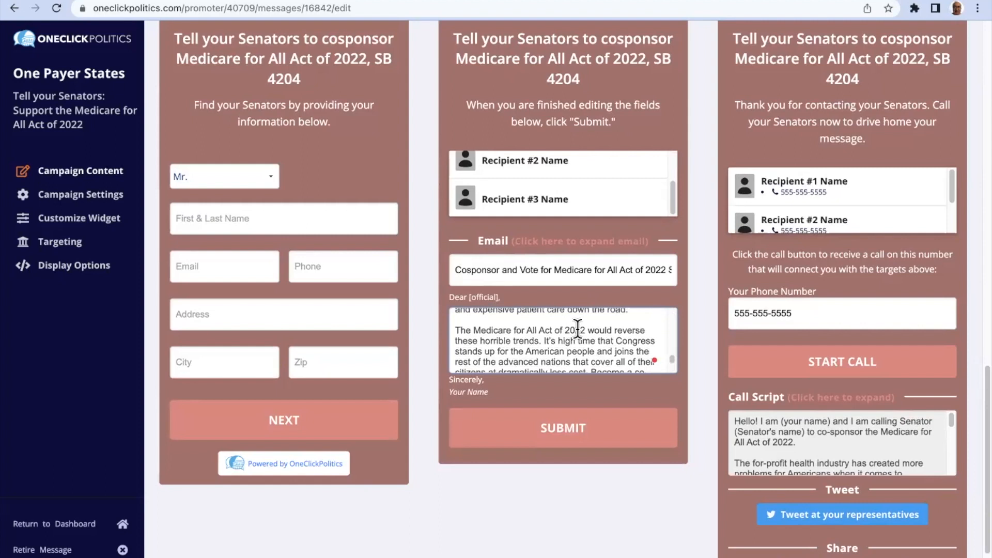
{"action": "scroll", "coordinate": [578, 327], "scroll_direction": "up", "scroll_amount": 5}
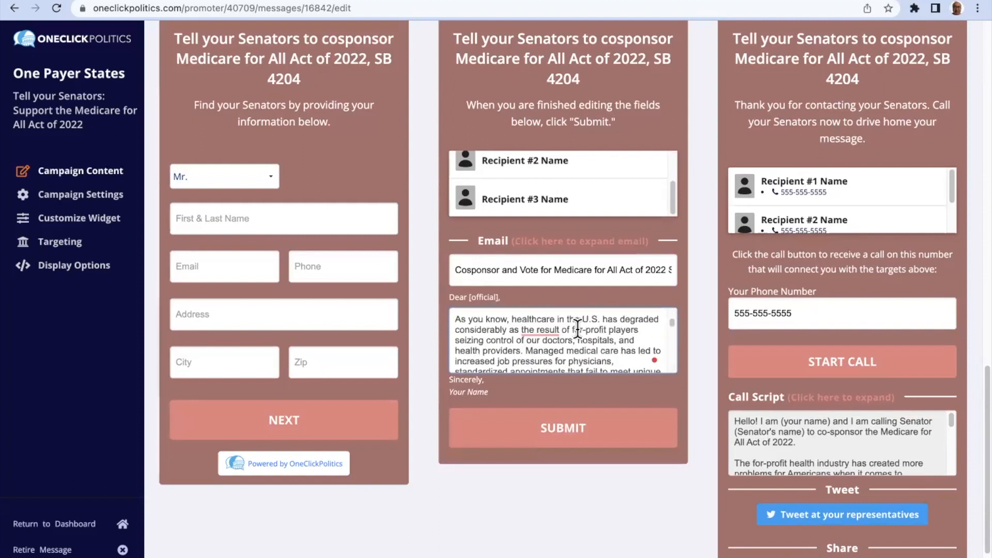
{"action": "scroll", "coordinate": [578, 327], "scroll_direction": "up", "scroll_amount": 3}
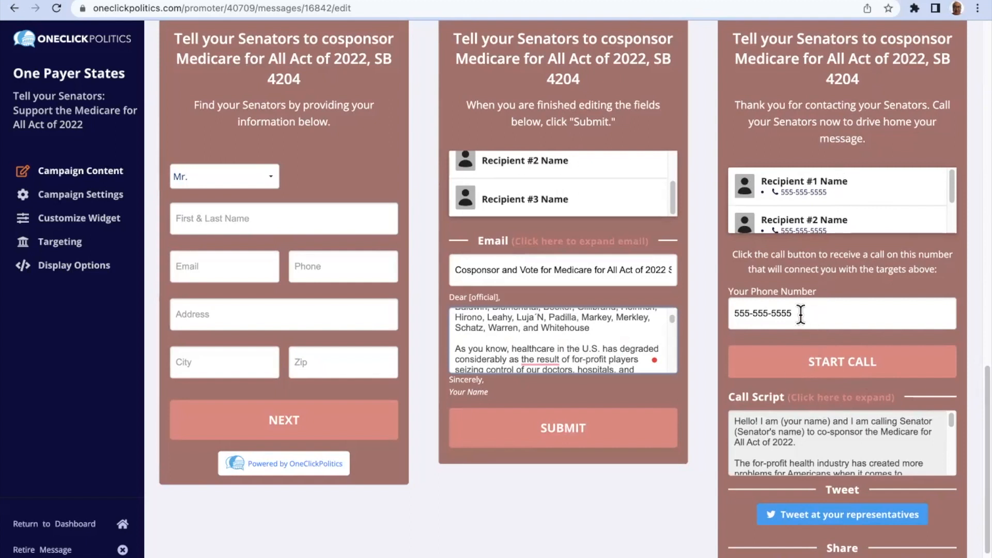
Read the call script in the Last Step: Phone/Share preview through to its closing line
{"action": "scroll", "coordinate": [818, 429], "scroll_direction": "down", "scroll_amount": 2}
{"action": "scroll", "coordinate": [817, 420], "scroll_direction": "down", "scroll_amount": 4}
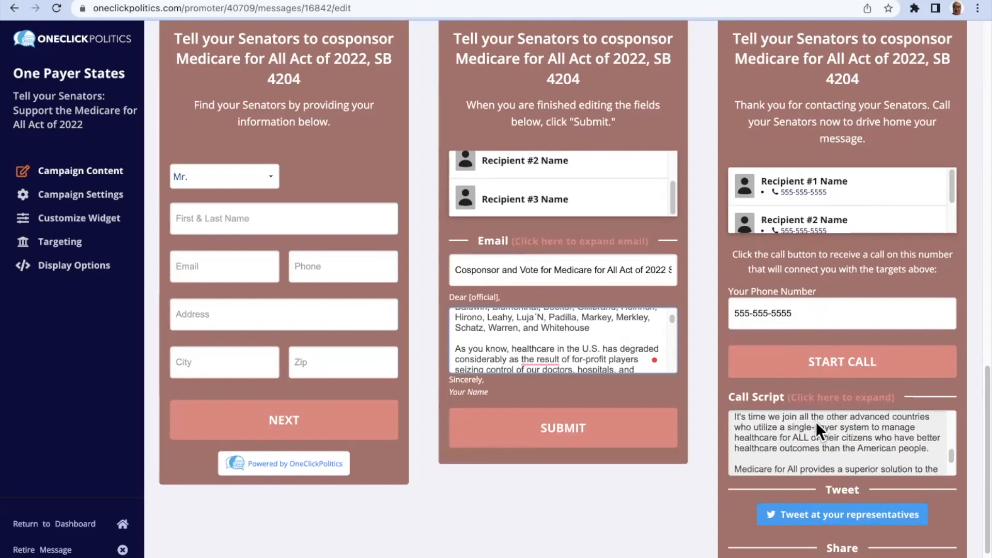
{"action": "scroll", "coordinate": [817, 421], "scroll_direction": "down", "scroll_amount": 5}
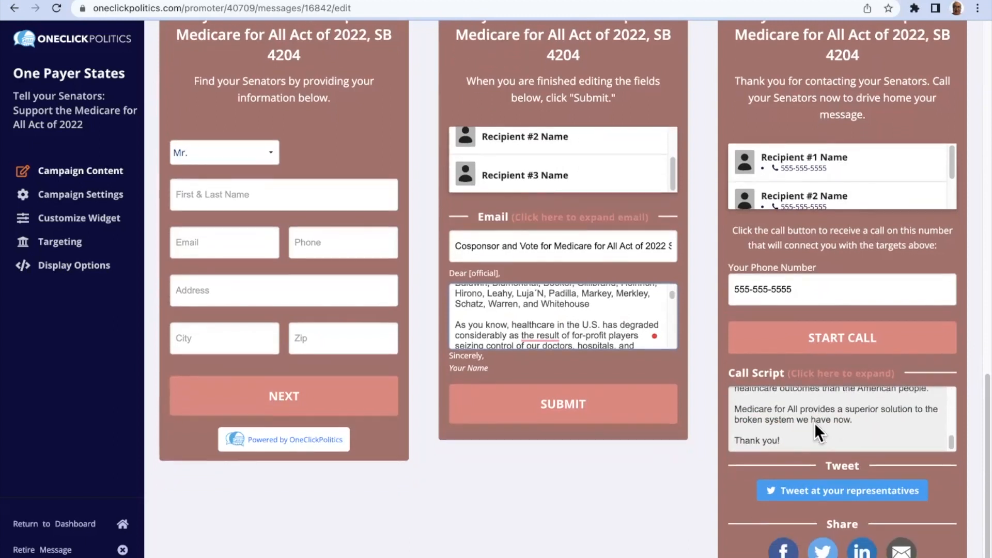
Review the tweet and share options in the Last Step preview, then recheck the campaign content fields and the three-step widget preview
{"action": "scroll", "coordinate": [815, 423], "scroll_direction": "down", "scroll_amount": 1}
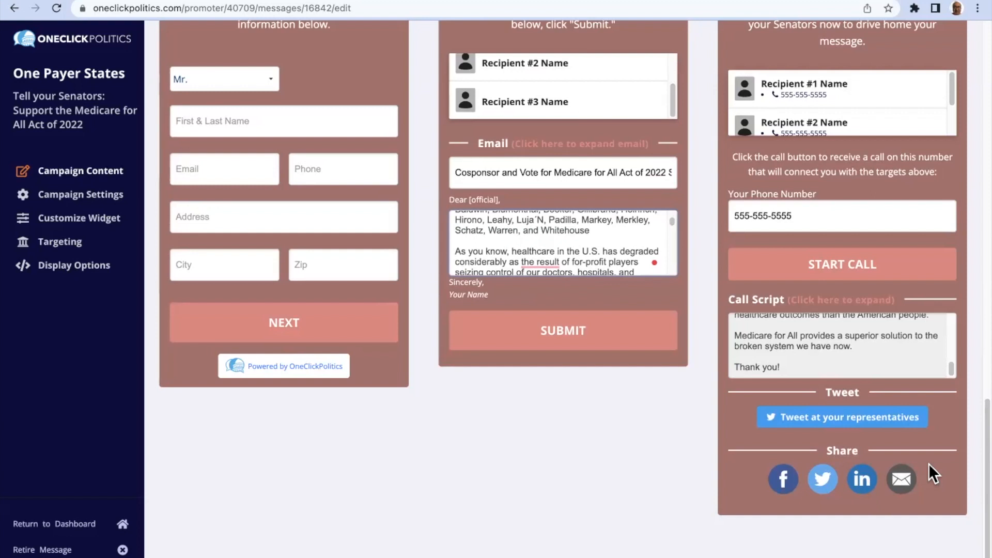
{"action": "scroll", "coordinate": [554, 445], "scroll_direction": "up", "scroll_amount": 15}
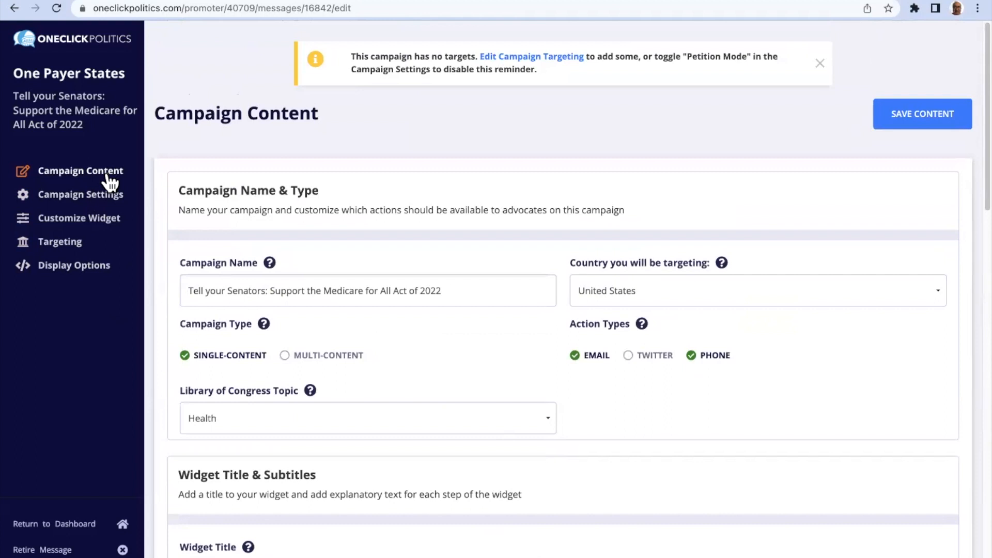
{"action": "scroll", "coordinate": [527, 225], "scroll_direction": "down", "scroll_amount": 10}
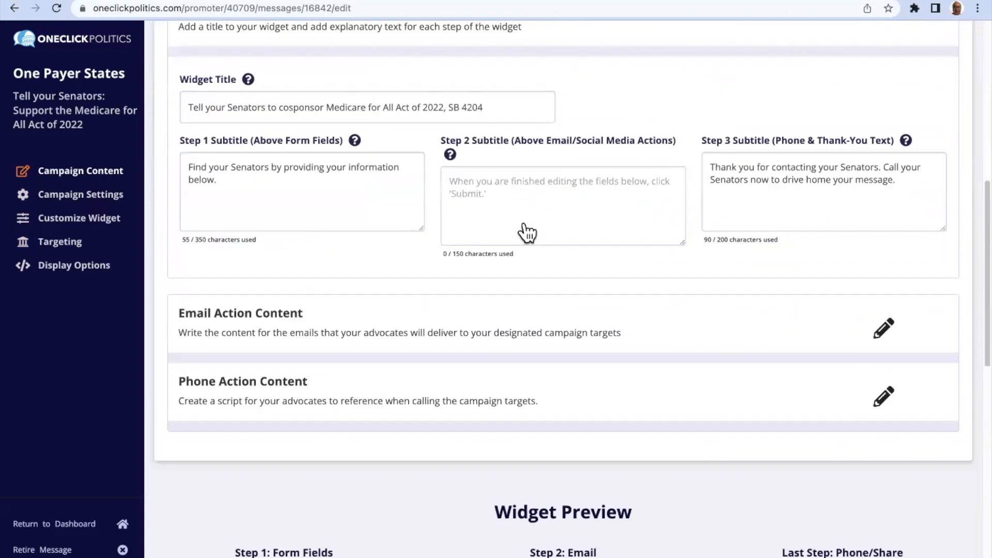
{"action": "scroll", "coordinate": [528, 232], "scroll_direction": "down", "scroll_amount": 10}
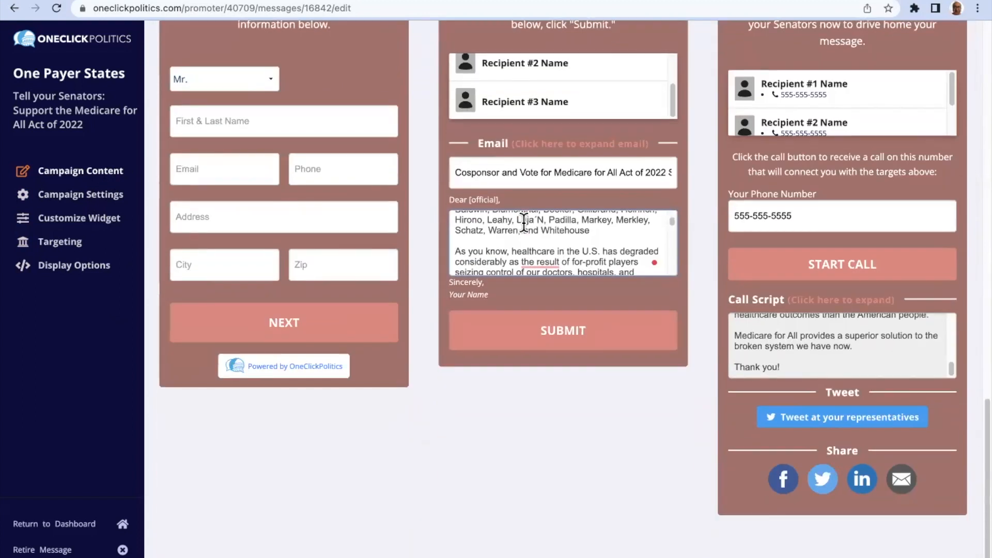
{"action": "scroll", "coordinate": [524, 224], "scroll_direction": "up", "scroll_amount": 2}
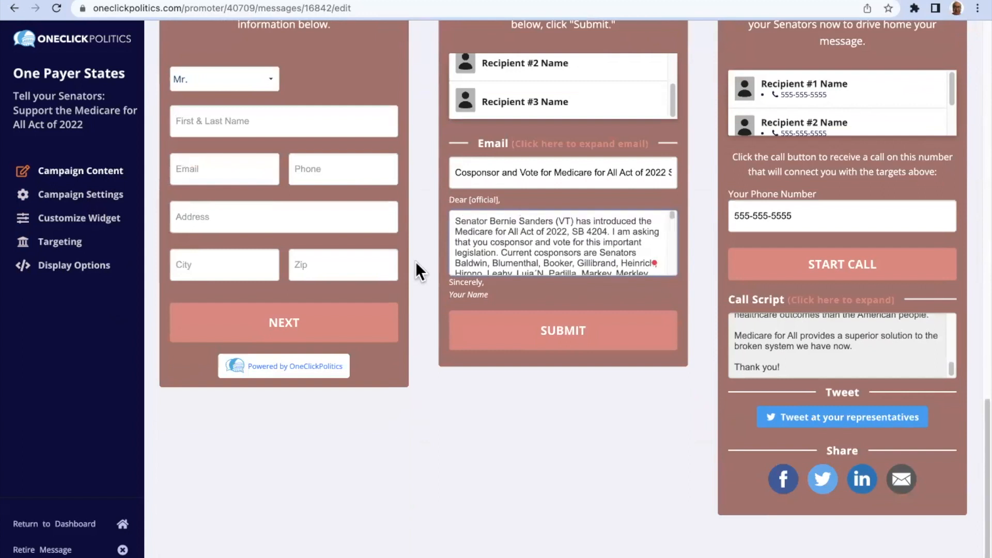
{"action": "scroll", "coordinate": [406, 265], "scroll_direction": "up", "scroll_amount": 5}
{"action": "scroll", "coordinate": [406, 266], "scroll_direction": "up", "scroll_amount": 18}
{"action": "scroll", "coordinate": [405, 273], "scroll_direction": "down", "scroll_amount": 11}
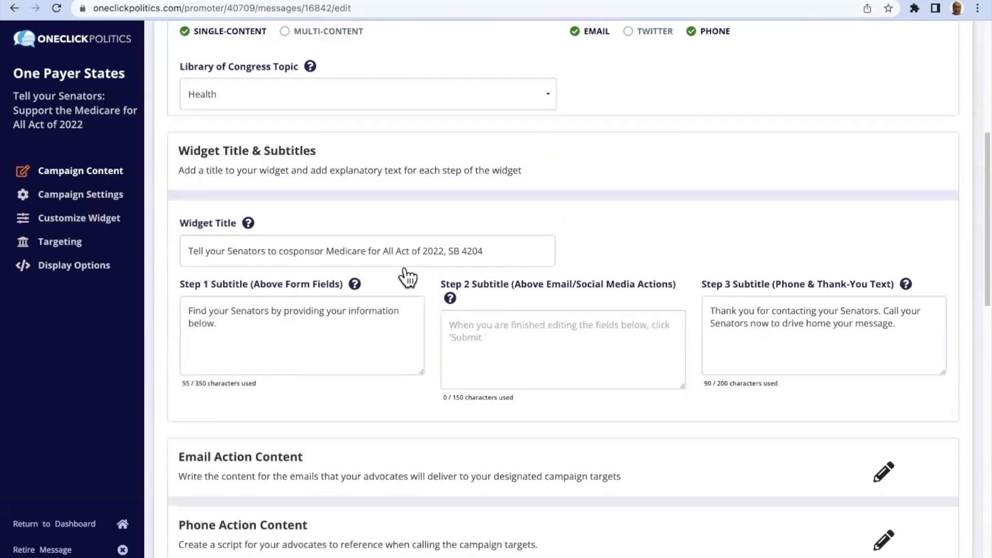
{"action": "scroll", "coordinate": [409, 269], "scroll_direction": "down", "scroll_amount": 10}
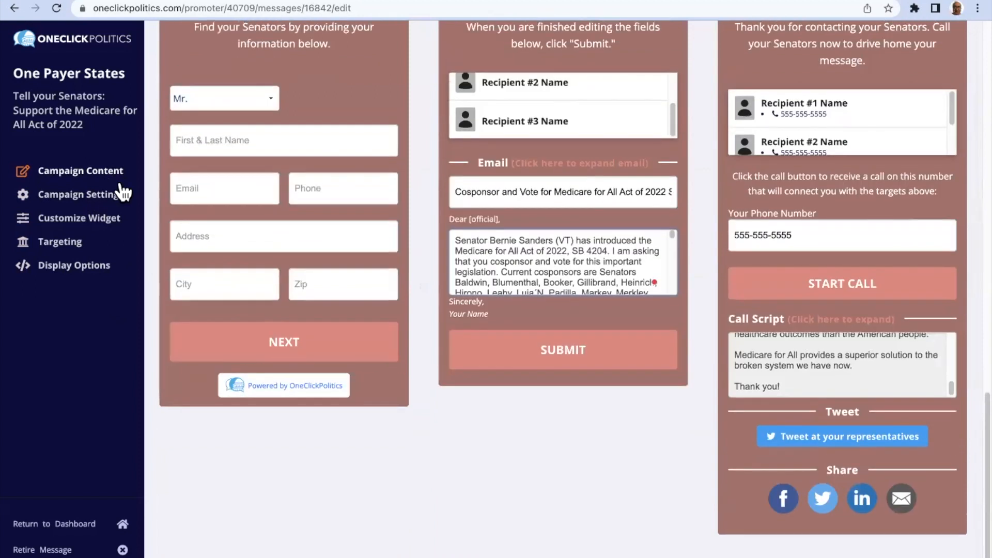
Switch from the campaign content to the campaign settings
{"action": "left_click", "coordinate": [121, 192]}
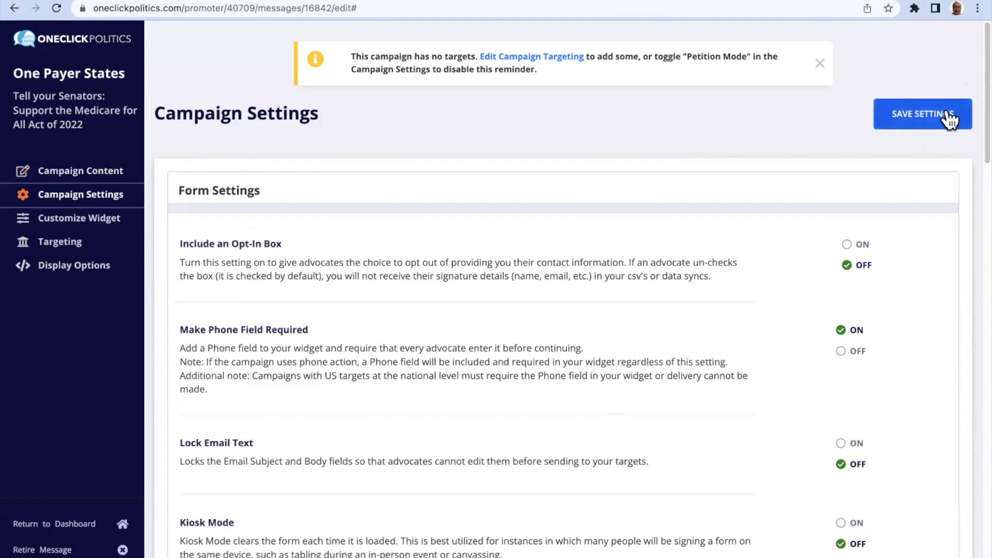
{"action": "left_click", "coordinate": [95, 179]}
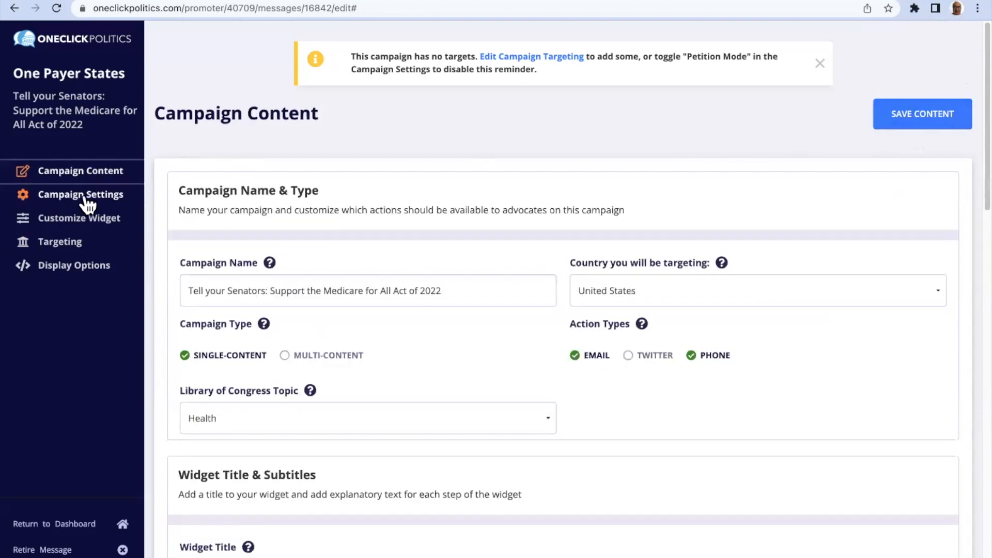
{"action": "left_click", "coordinate": [88, 204]}
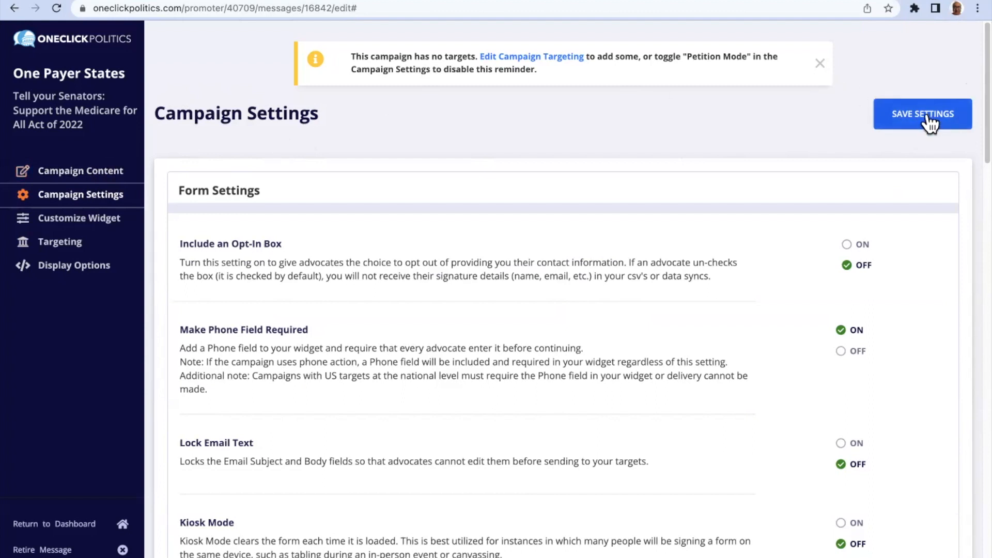
{"action": "left_click", "coordinate": [80, 200]}
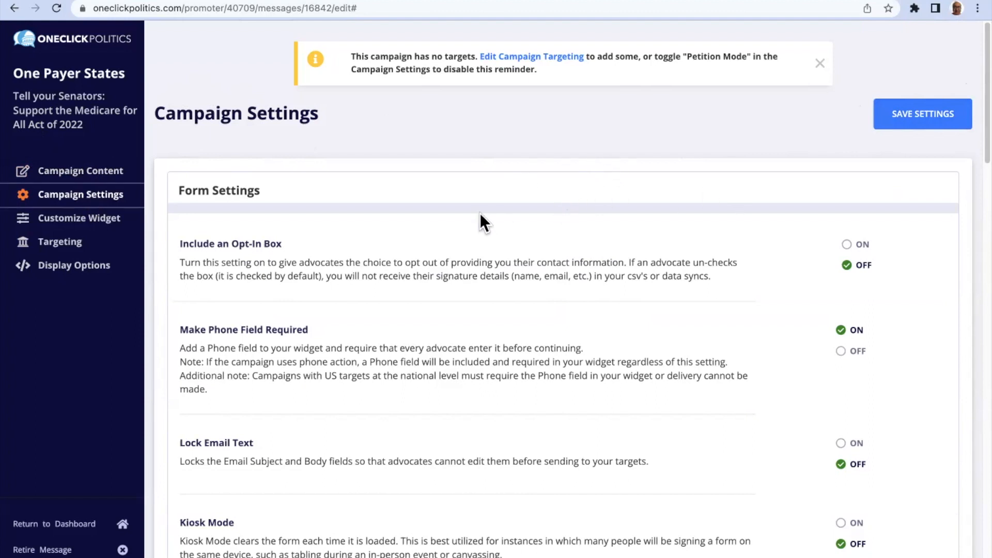
Review the Include an Opt-In Box and Make Phone Field Required options in Form Settings
{"action": "scroll", "coordinate": [577, 209], "scroll_direction": "down", "scroll_amount": 5}
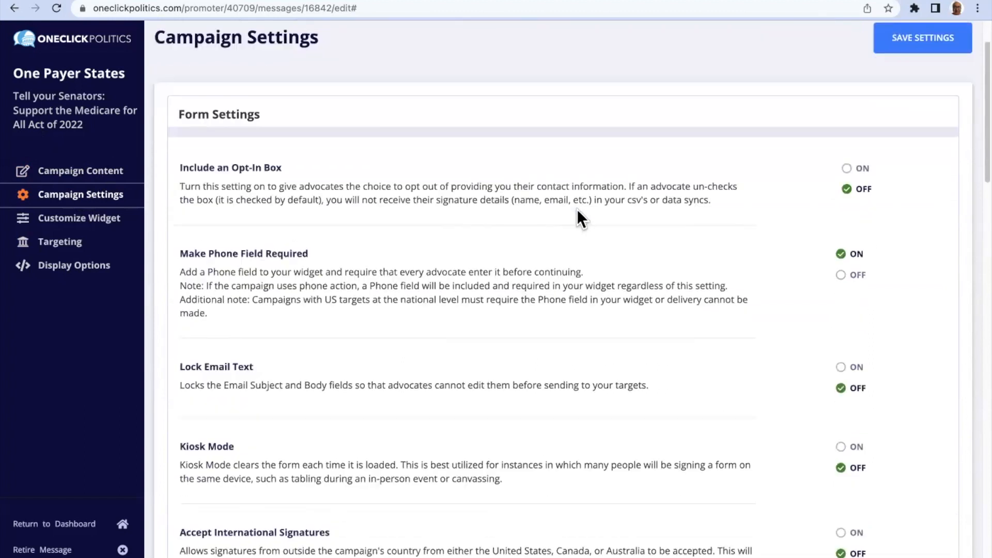
{"action": "scroll", "coordinate": [577, 209], "scroll_direction": "up", "scroll_amount": 7}
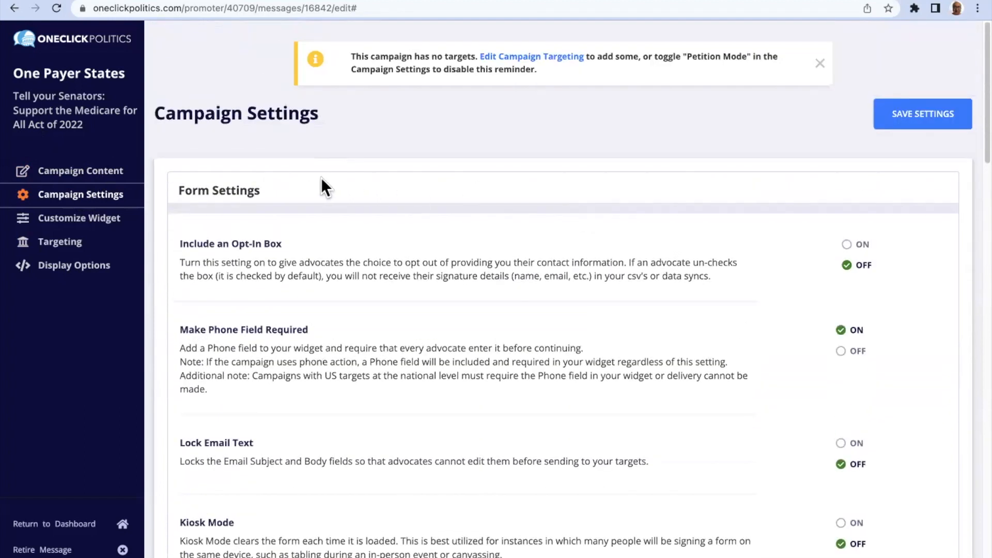
{"action": "scroll", "coordinate": [321, 178], "scroll_direction": "down", "scroll_amount": 2}
{"action": "scroll", "coordinate": [325, 191], "scroll_direction": "down", "scroll_amount": 1}
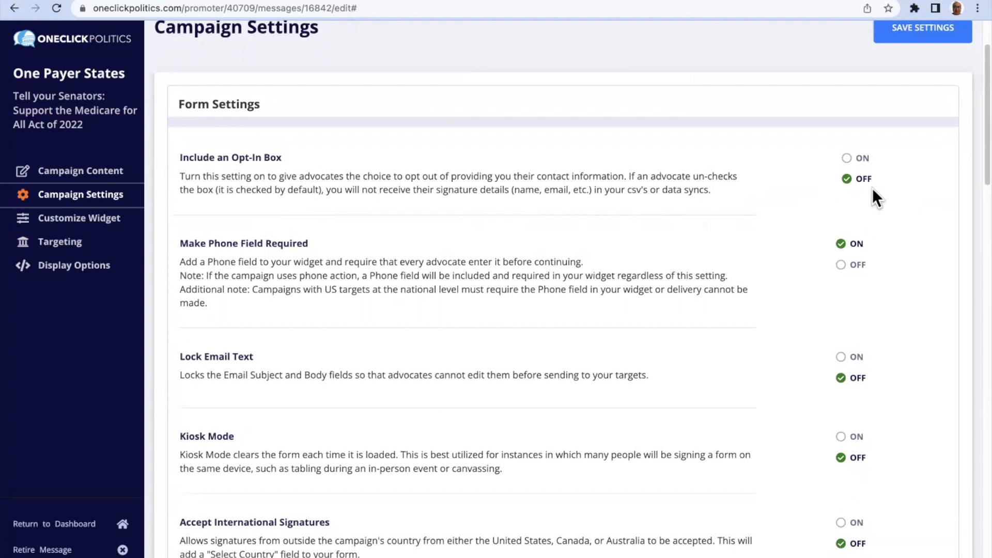
{"action": "scroll", "coordinate": [879, 201], "scroll_direction": "down", "scroll_amount": 1}
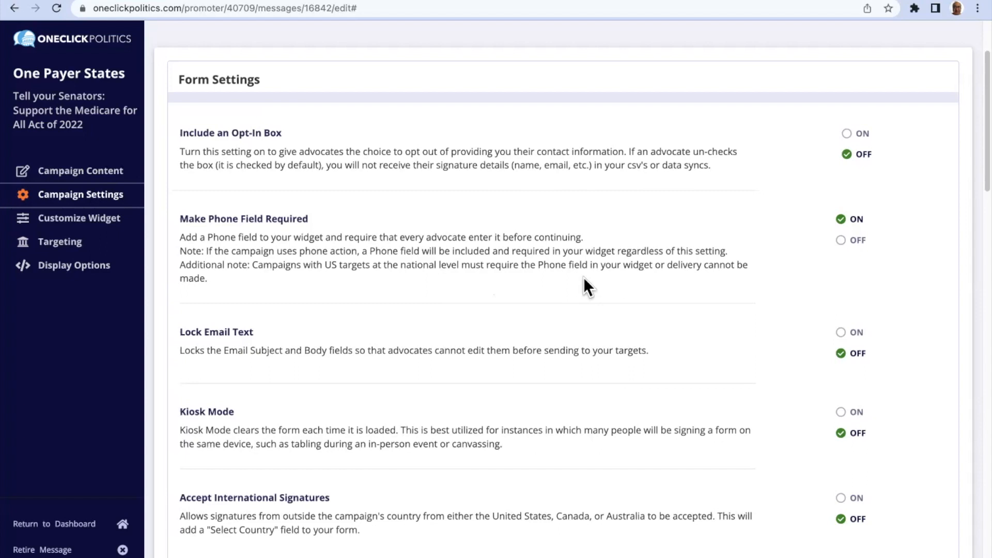
{"action": "scroll", "coordinate": [585, 278], "scroll_direction": "down", "scroll_amount": 3}
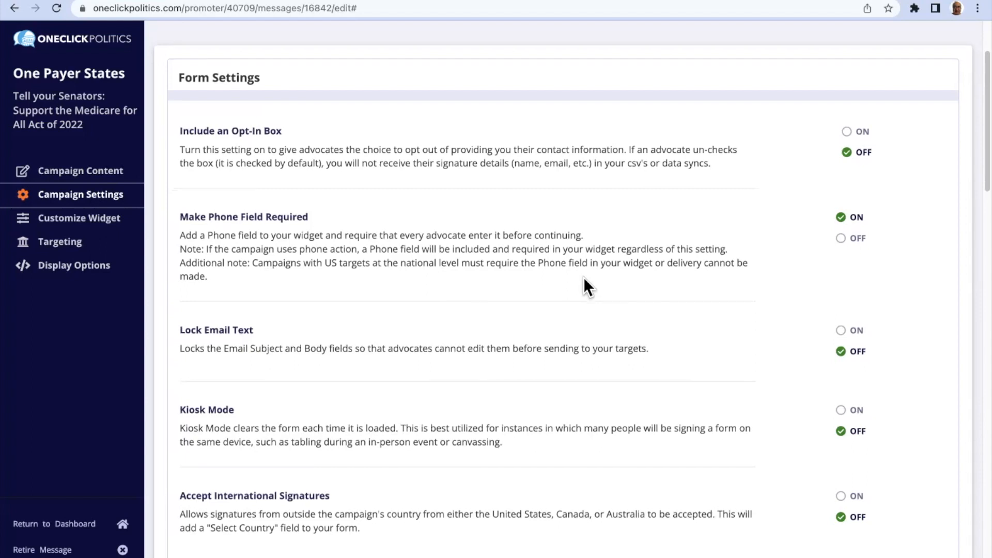
Review the Lock Email Text, Kiosk Mode and Accept International Signatures options in Form Settings
{"action": "scroll", "coordinate": [584, 277], "scroll_direction": "down", "scroll_amount": 3}
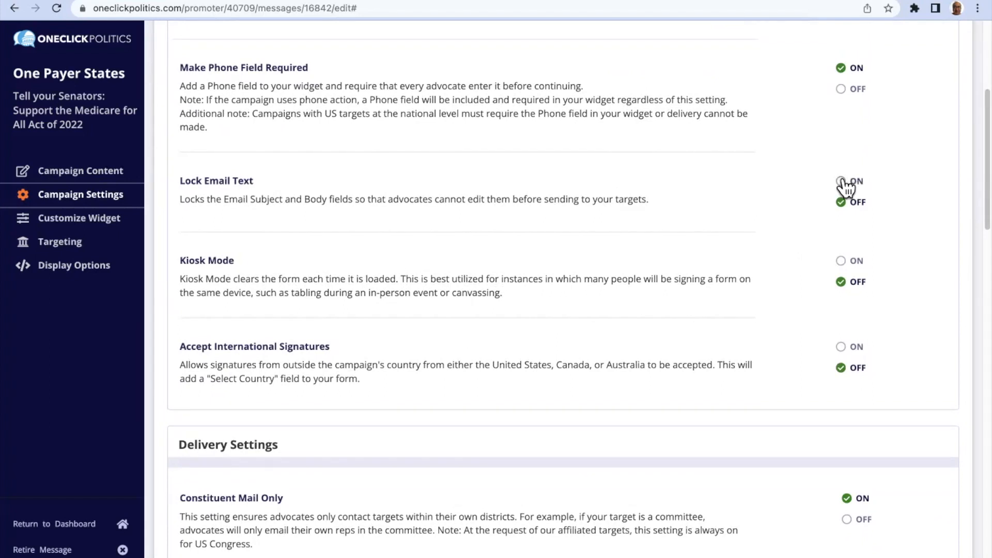
{"action": "scroll", "coordinate": [458, 265], "scroll_direction": "down", "scroll_amount": 2}
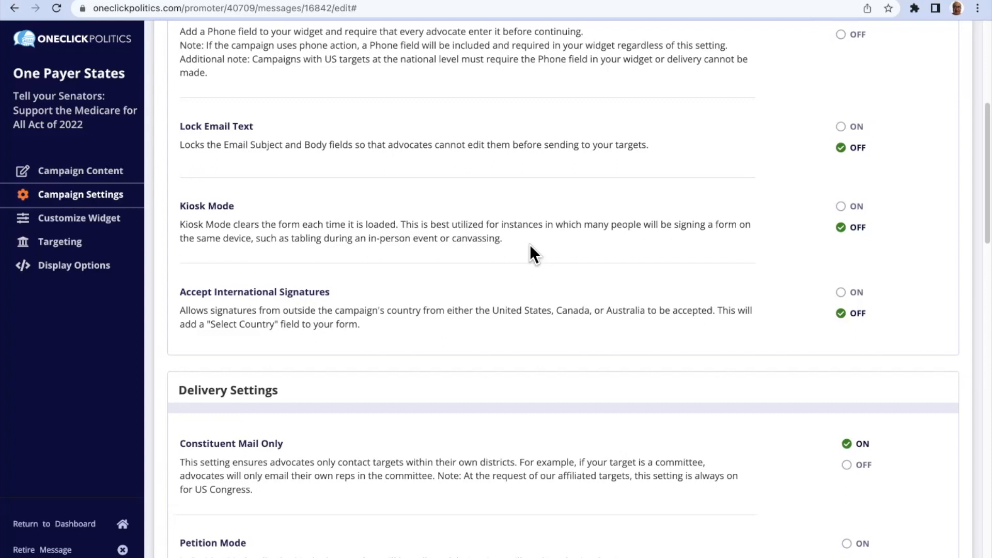
{"action": "scroll", "coordinate": [529, 244], "scroll_direction": "down", "scroll_amount": 2}
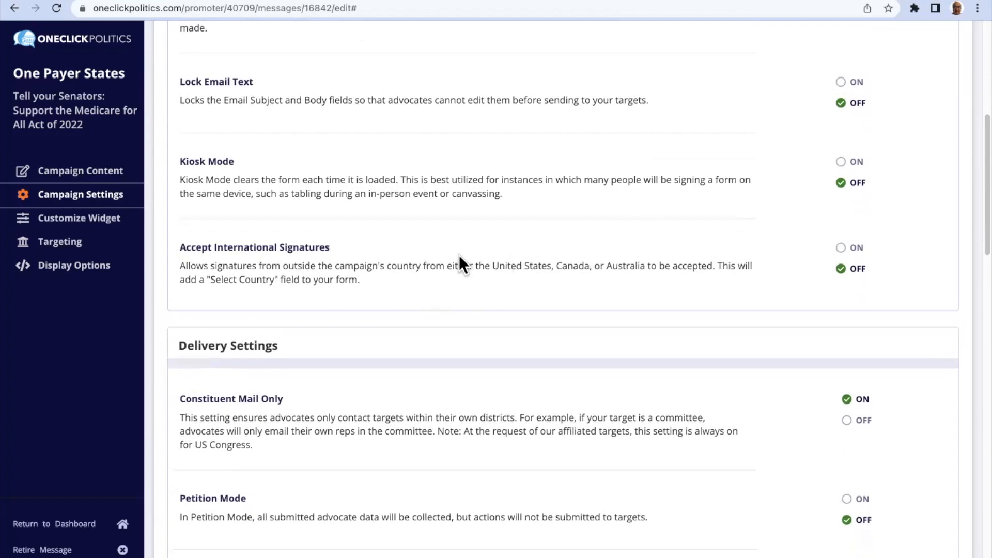
{"action": "scroll", "coordinate": [459, 255], "scroll_direction": "down", "scroll_amount": 3}
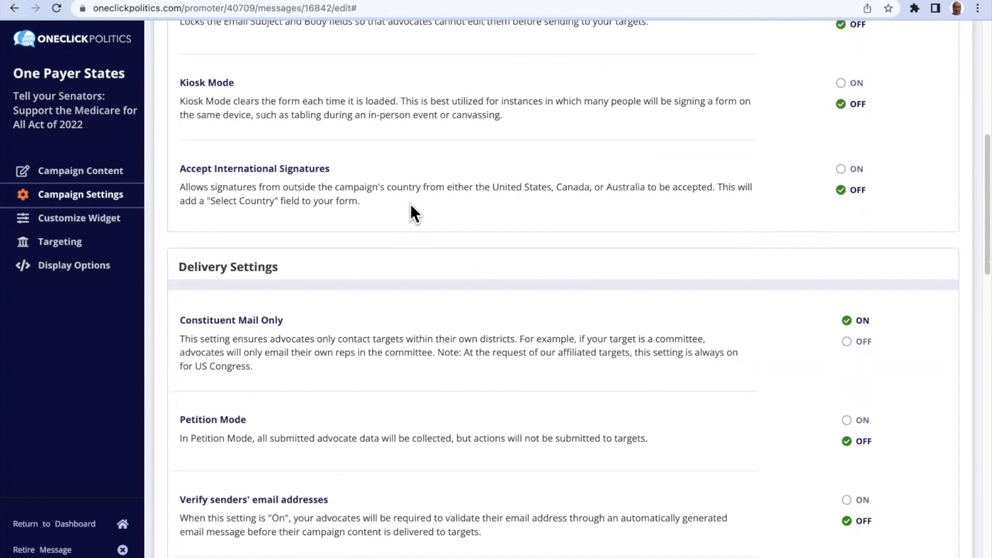
{"action": "scroll", "coordinate": [411, 205], "scroll_direction": "down", "scroll_amount": 3}
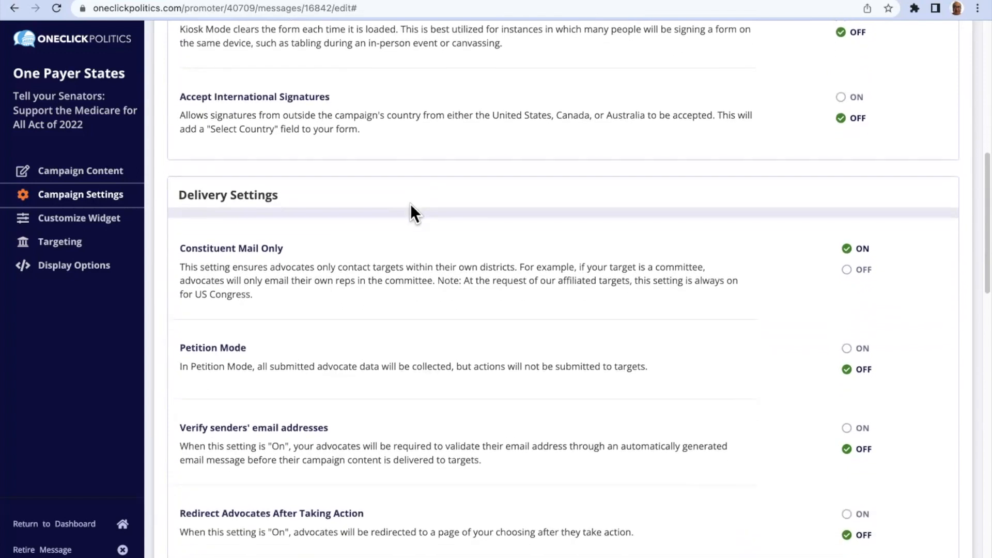
{"action": "scroll", "coordinate": [411, 205], "scroll_direction": "up", "scroll_amount": 2}
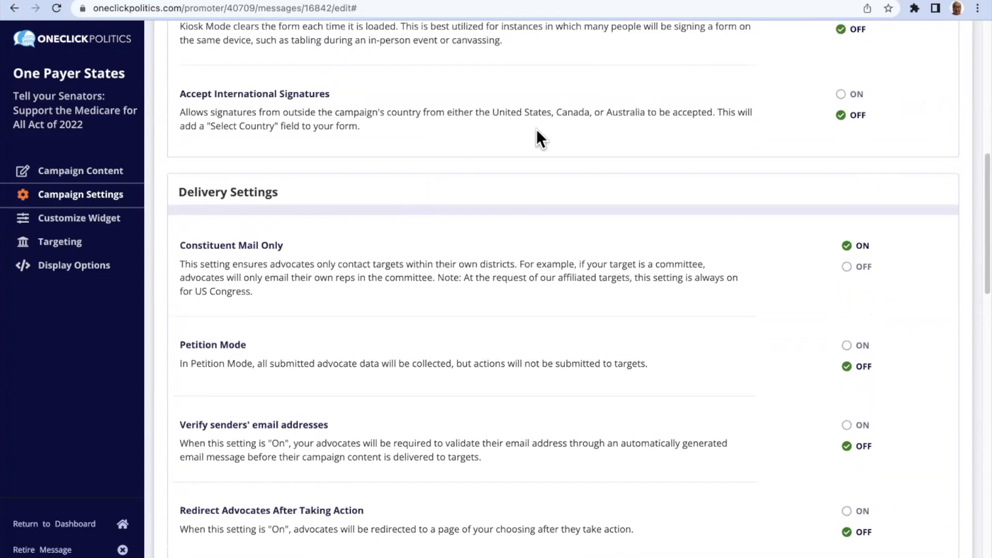
Examine the Delivery Settings for constituent mail, petition mode, sender email verification and redirecting advocates after taking action
{"action": "scroll", "coordinate": [545, 180], "scroll_direction": "down", "scroll_amount": 1}
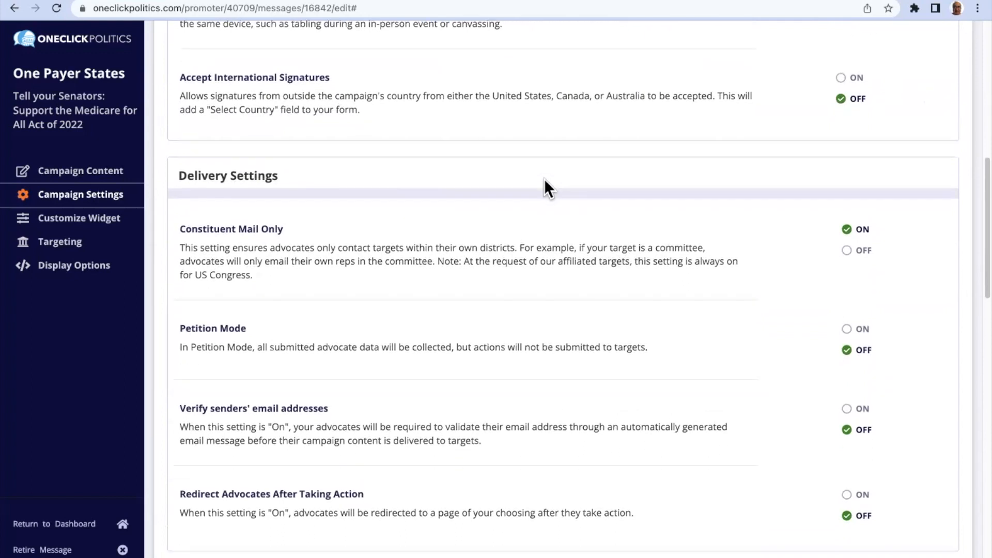
{"action": "scroll", "coordinate": [544, 178], "scroll_direction": "down", "scroll_amount": 2}
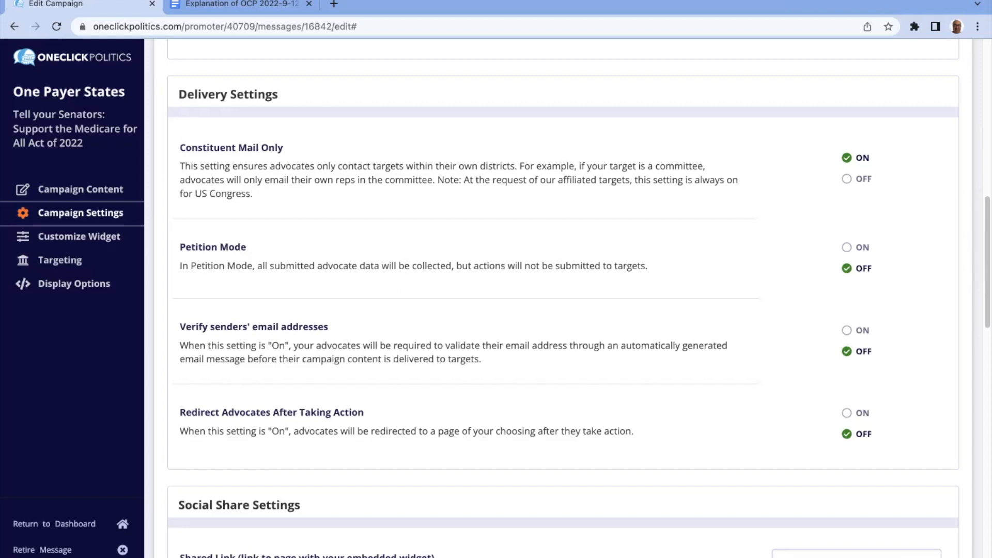
{"action": "scroll", "coordinate": [655, 104], "scroll_direction": "down", "scroll_amount": 3}
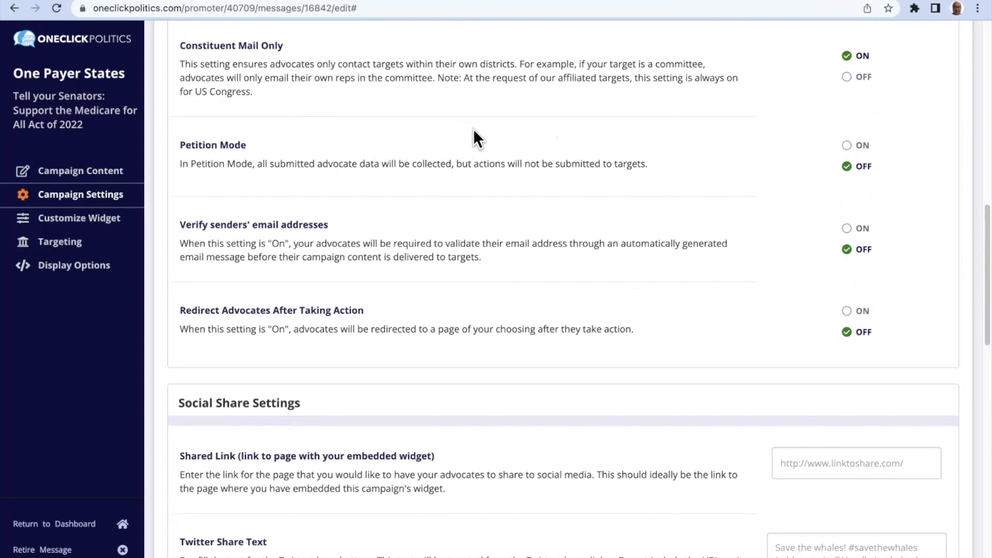
{"action": "scroll", "coordinate": [473, 135], "scroll_direction": "down", "scroll_amount": 2}
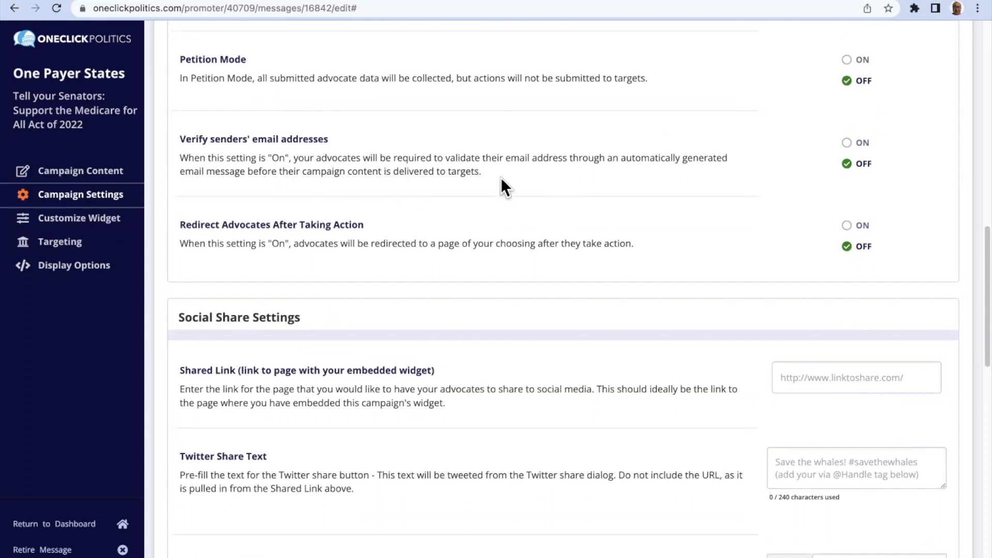
{"action": "scroll", "coordinate": [501, 178], "scroll_direction": "down", "scroll_amount": 1}
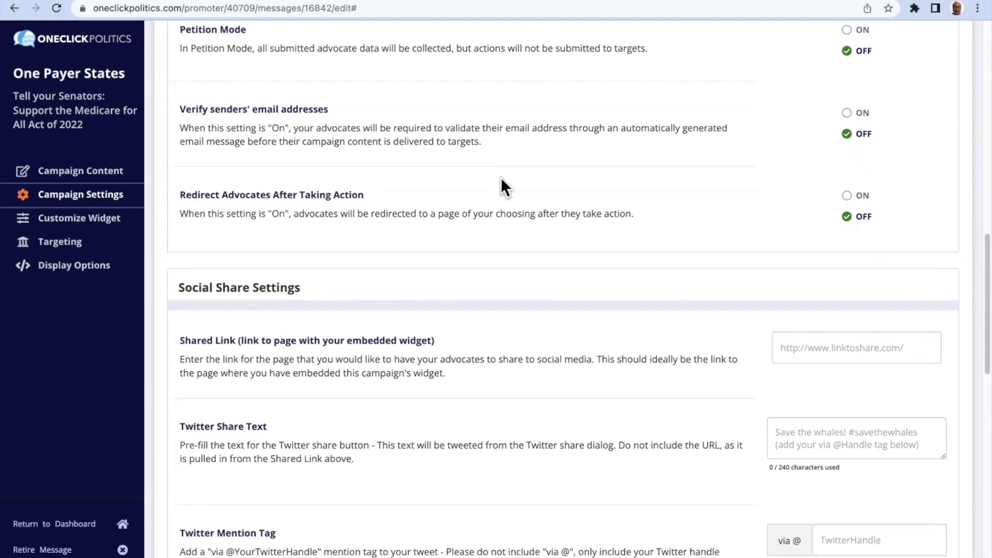
{"action": "scroll", "coordinate": [501, 178], "scroll_direction": "down", "scroll_amount": 1}
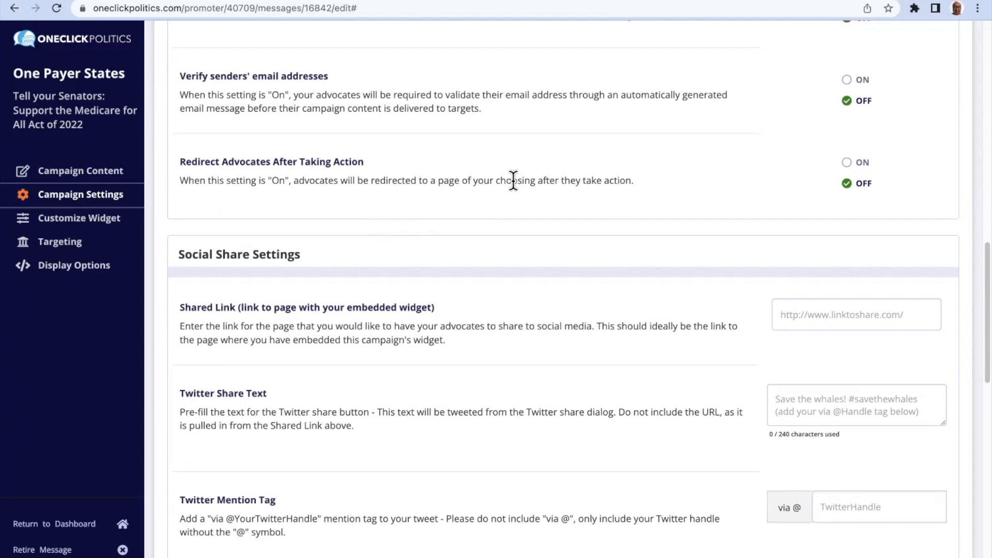
Examine the Social Share Settings for the shared link, Twitter share text and mention tag, then the widget preview below them
{"action": "scroll", "coordinate": [514, 181], "scroll_direction": "down", "scroll_amount": 3}
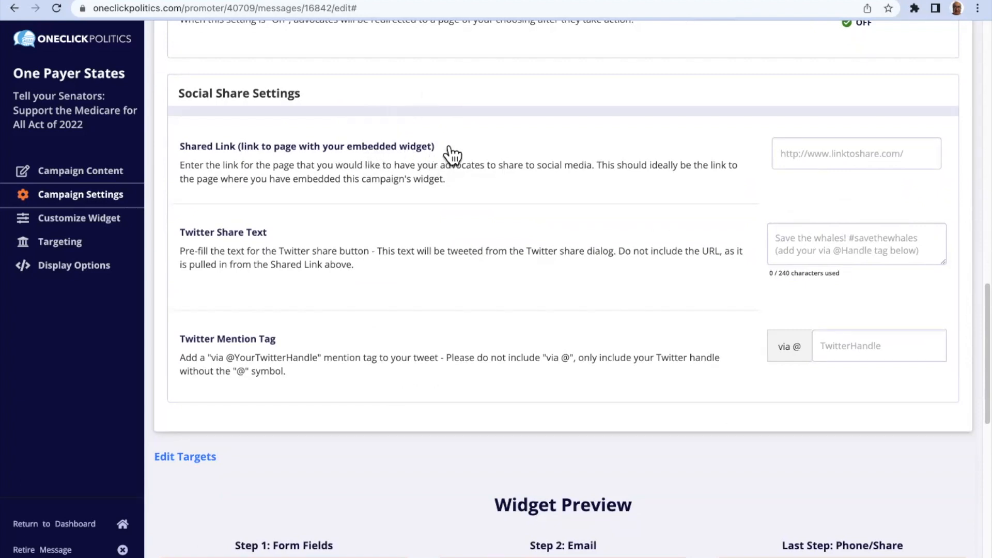
{"action": "scroll", "coordinate": [444, 154], "scroll_direction": "down", "scroll_amount": 1}
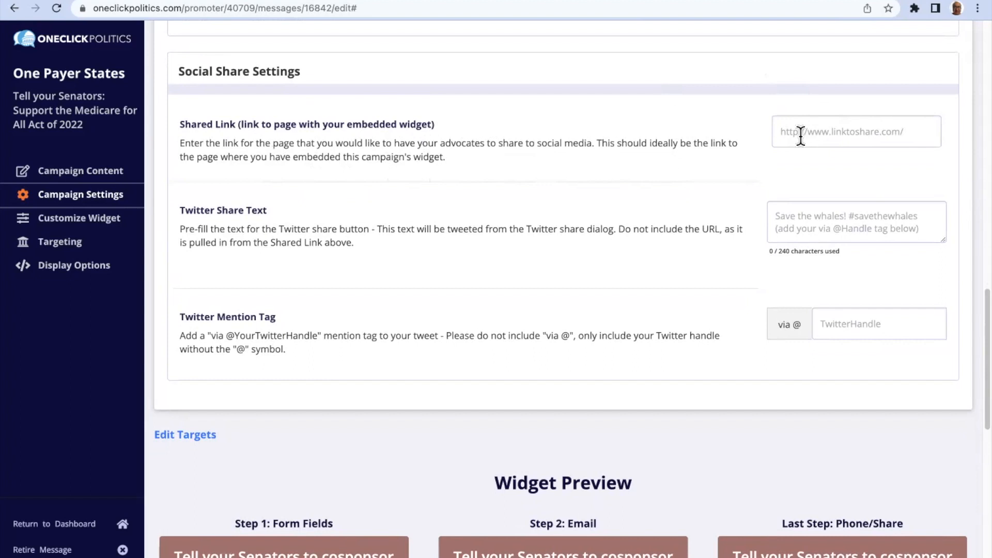
{"action": "scroll", "coordinate": [801, 136], "scroll_direction": "down", "scroll_amount": 3}
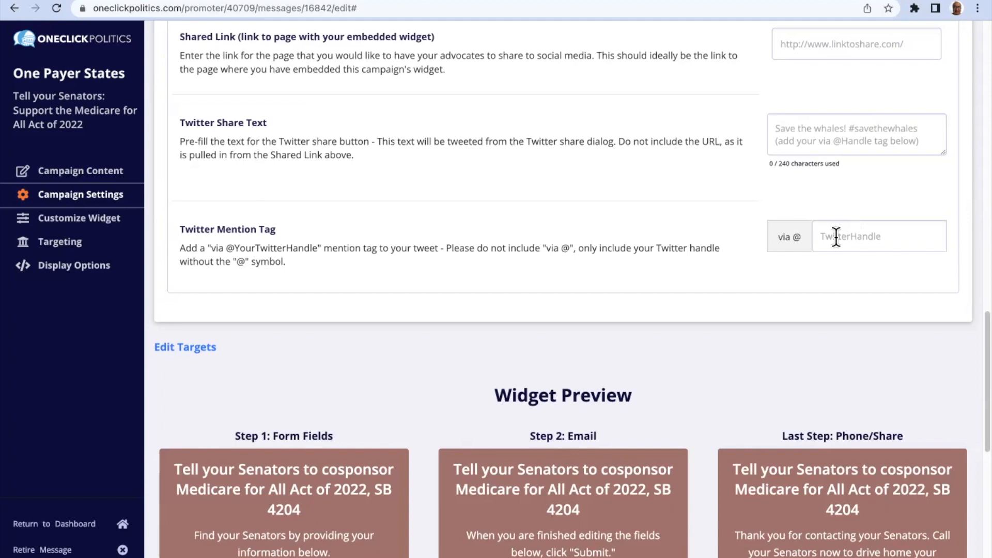
{"action": "scroll", "coordinate": [466, 180], "scroll_direction": "down", "scroll_amount": 2}
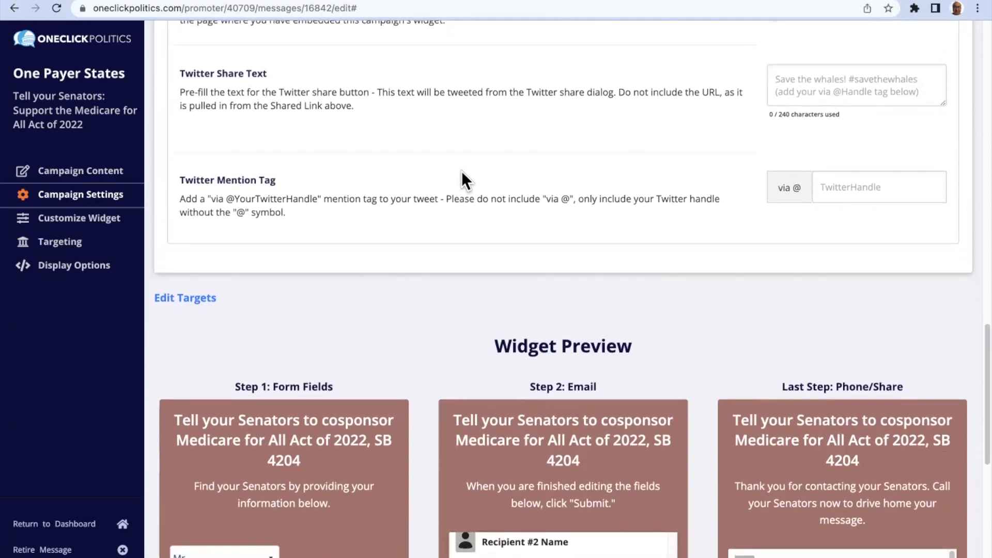
{"action": "scroll", "coordinate": [353, 143], "scroll_direction": "down", "scroll_amount": 1}
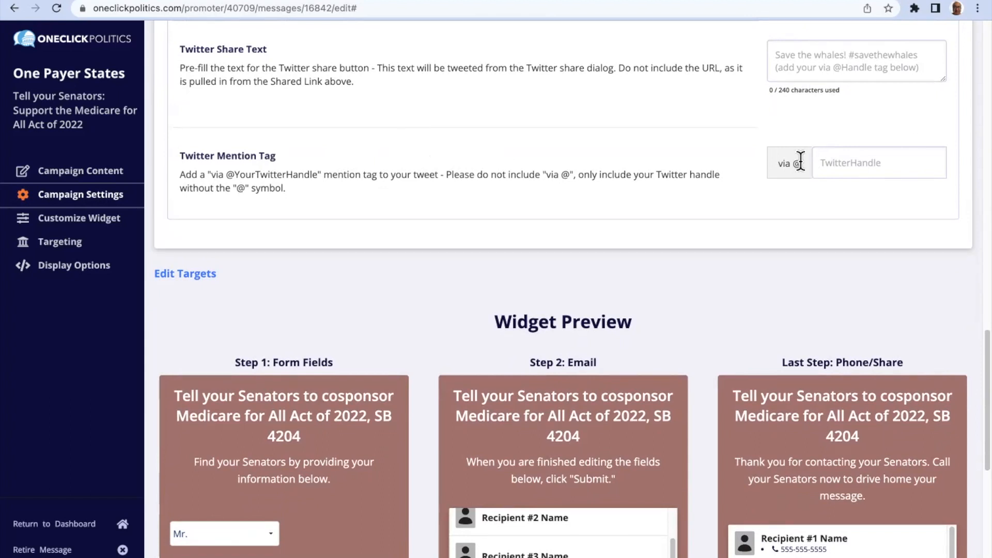
{"action": "scroll", "coordinate": [801, 161], "scroll_direction": "down", "scroll_amount": 9}
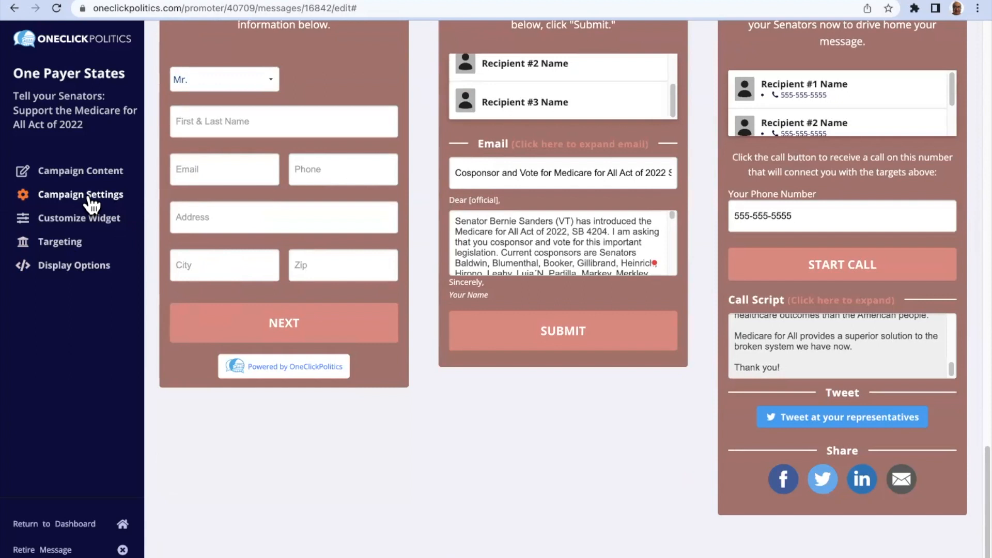
{"action": "left_click", "coordinate": [114, 203]}
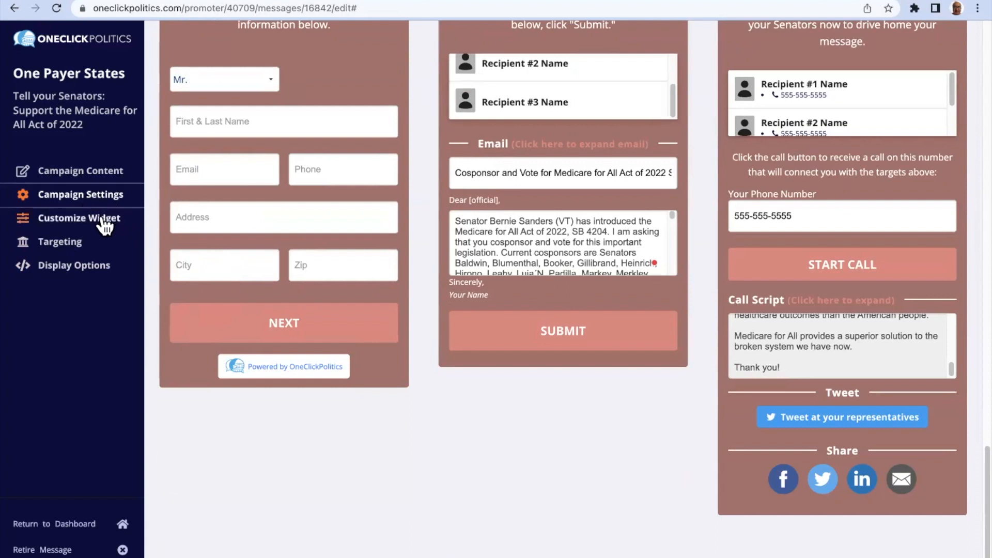
Open the Customize Widget page and examine its Colors & Font options alongside the three-step Widget Preview
{"action": "left_click", "coordinate": [103, 219]}
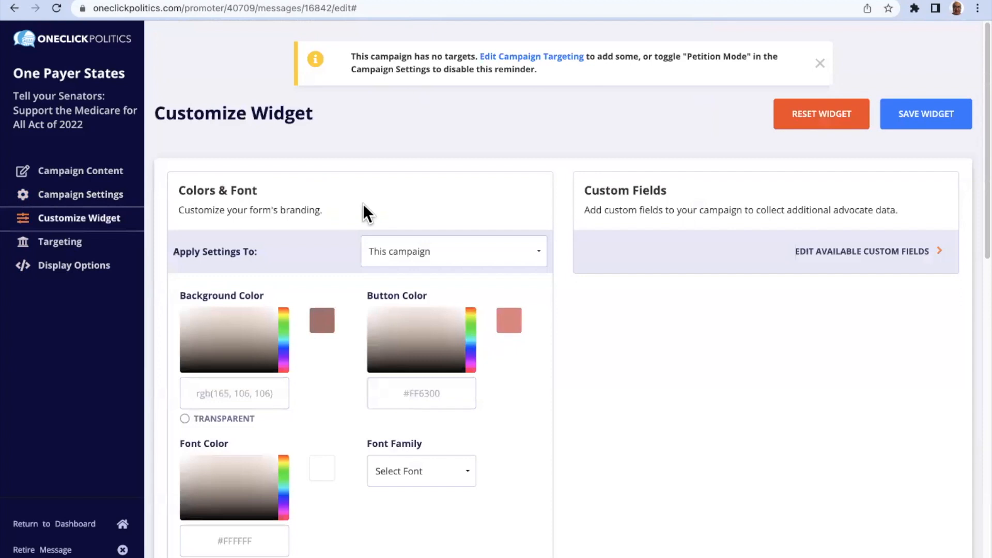
{"action": "scroll", "coordinate": [363, 208], "scroll_direction": "down", "scroll_amount": 5}
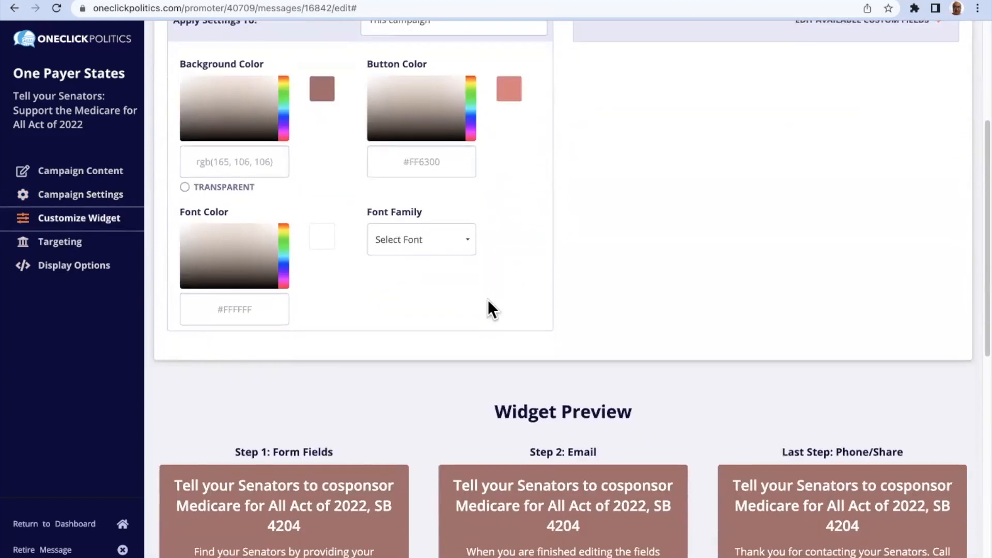
{"action": "scroll", "coordinate": [488, 300], "scroll_direction": "down", "scroll_amount": 6}
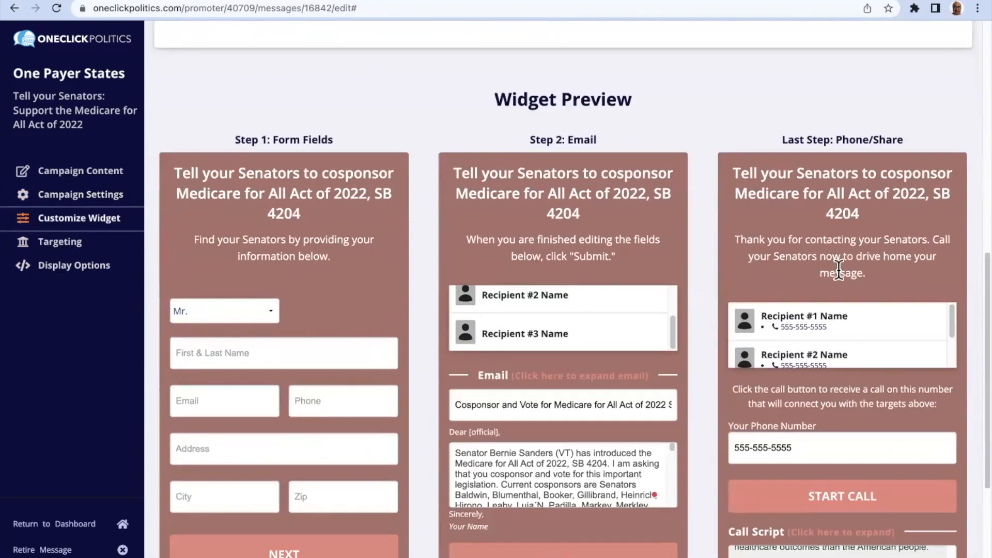
{"action": "scroll", "coordinate": [325, 227], "scroll_direction": "up", "scroll_amount": 10}
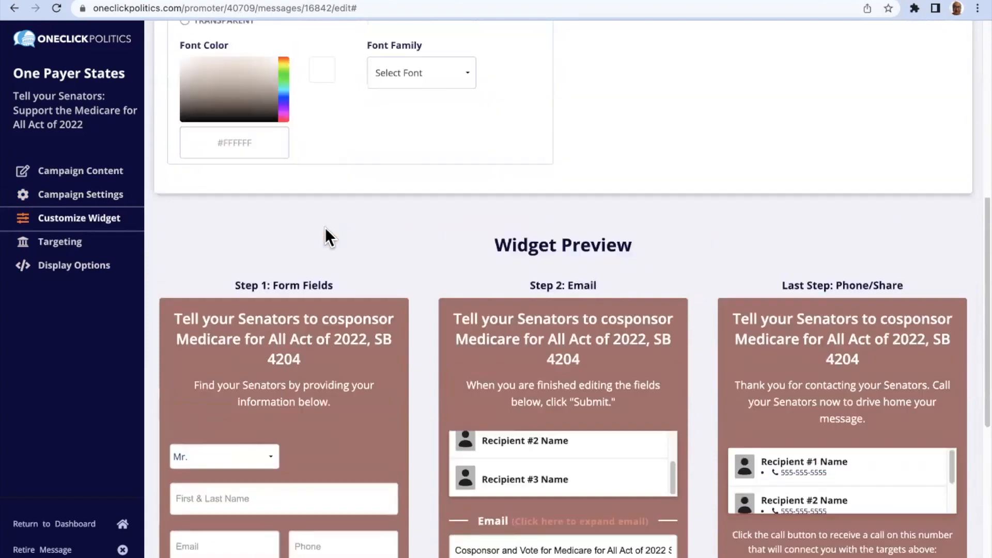
{"action": "scroll", "coordinate": [324, 228], "scroll_direction": "down", "scroll_amount": 7}
{"action": "scroll", "coordinate": [324, 227], "scroll_direction": "down", "scroll_amount": 4}
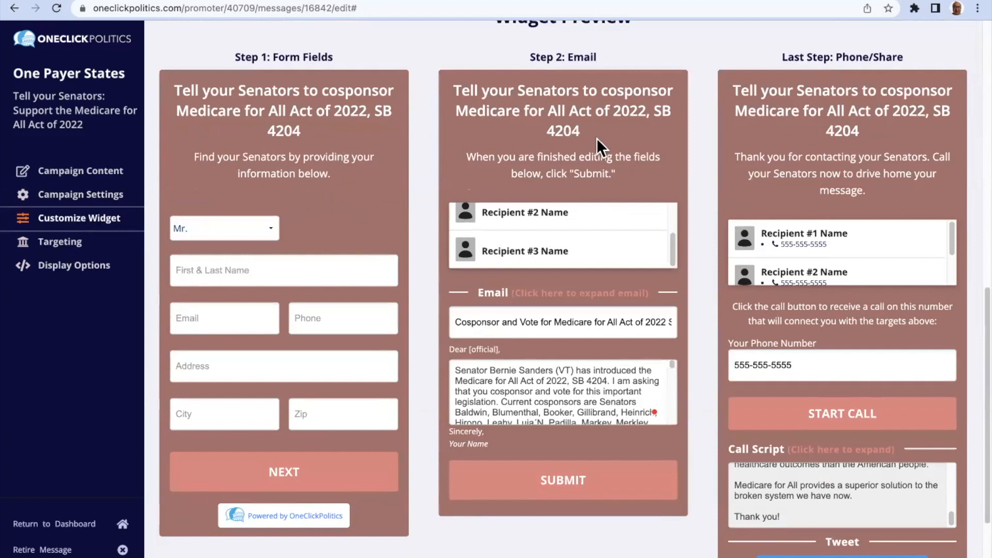
{"action": "scroll", "coordinate": [613, 148], "scroll_direction": "up", "scroll_amount": 5}
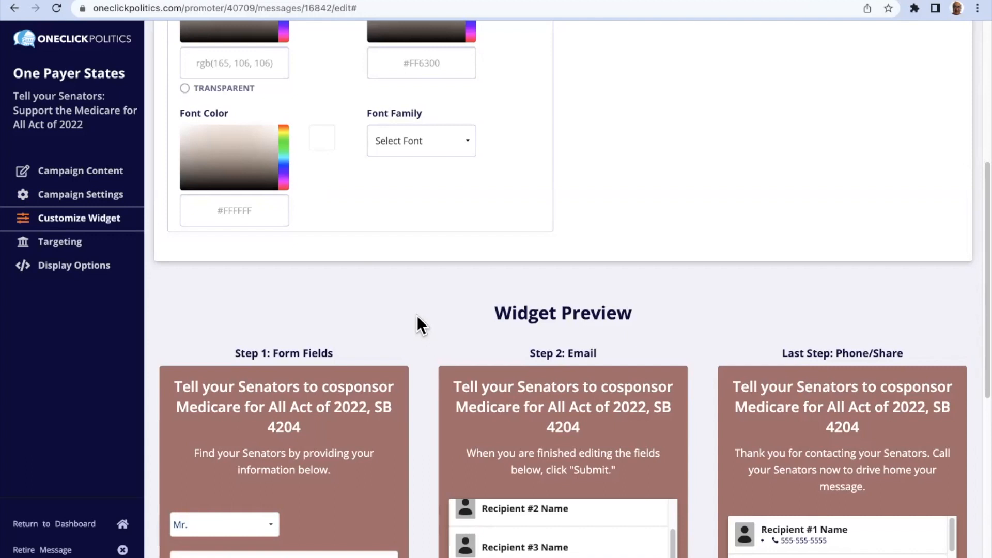
{"action": "scroll", "coordinate": [417, 316], "scroll_direction": "up", "scroll_amount": 6}
{"action": "scroll", "coordinate": [416, 317], "scroll_direction": "down", "scroll_amount": 7}
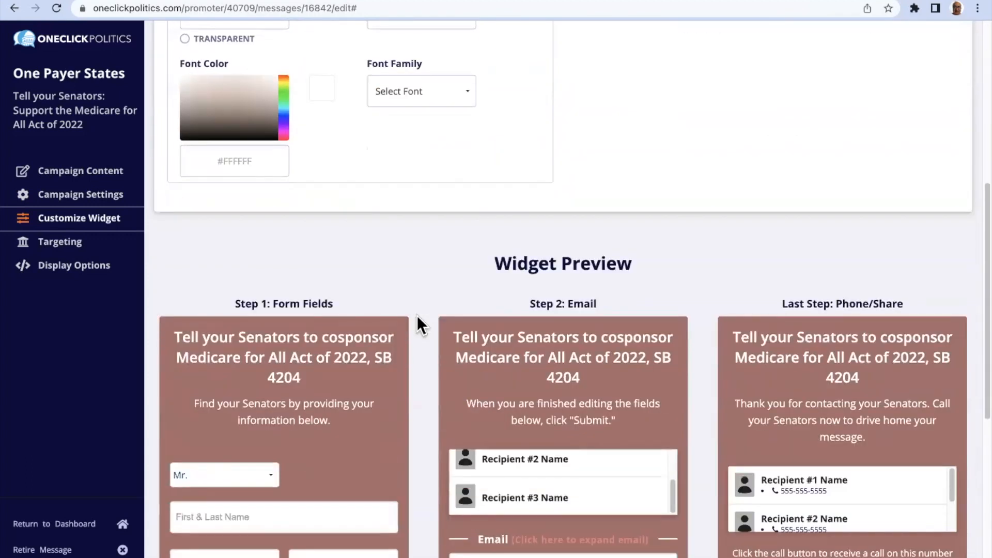
{"action": "scroll", "coordinate": [416, 316], "scroll_direction": "up", "scroll_amount": 7}
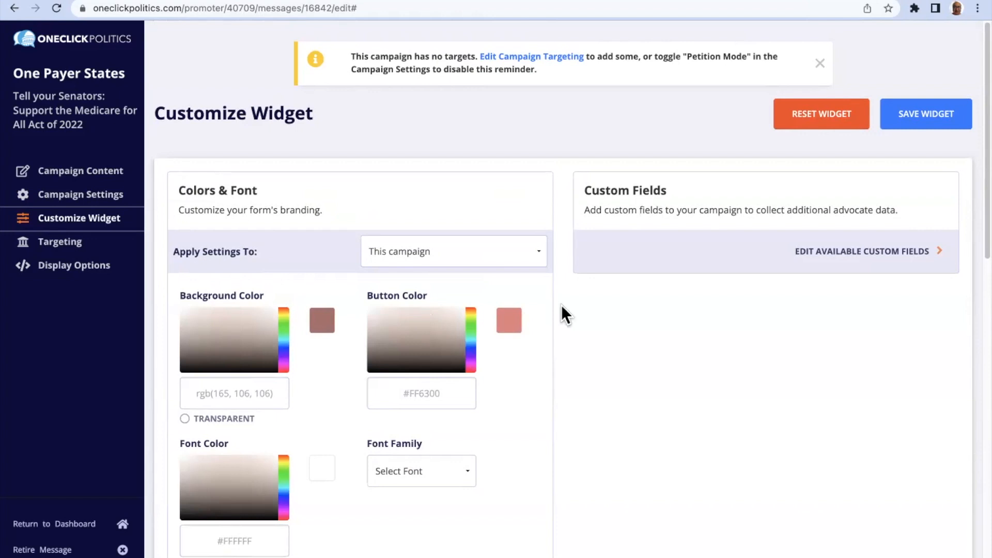
Compare the background, button and font color settings with the form, email and phone/share widget previews
{"action": "scroll", "coordinate": [562, 306], "scroll_direction": "down", "scroll_amount": 9}
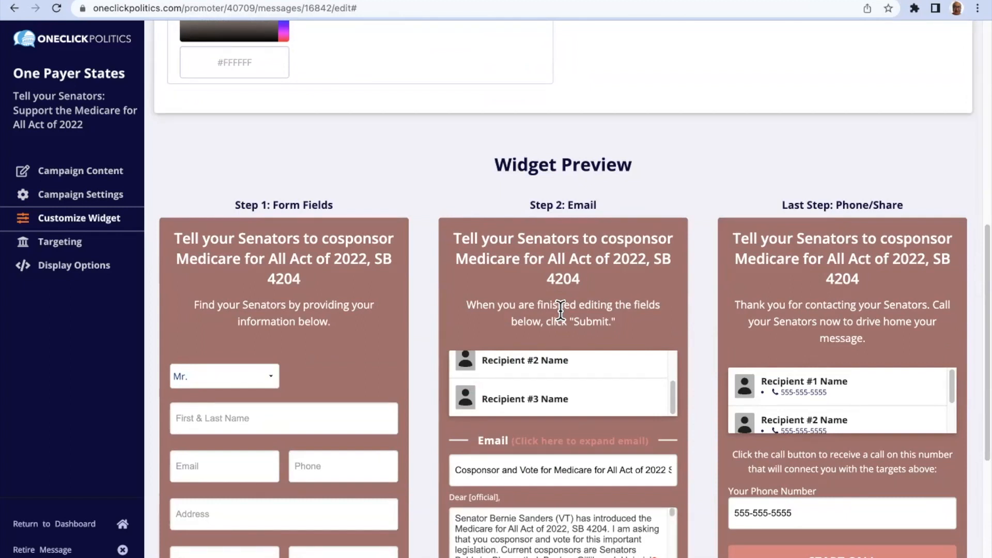
{"action": "scroll", "coordinate": [561, 311], "scroll_direction": "up", "scroll_amount": 10}
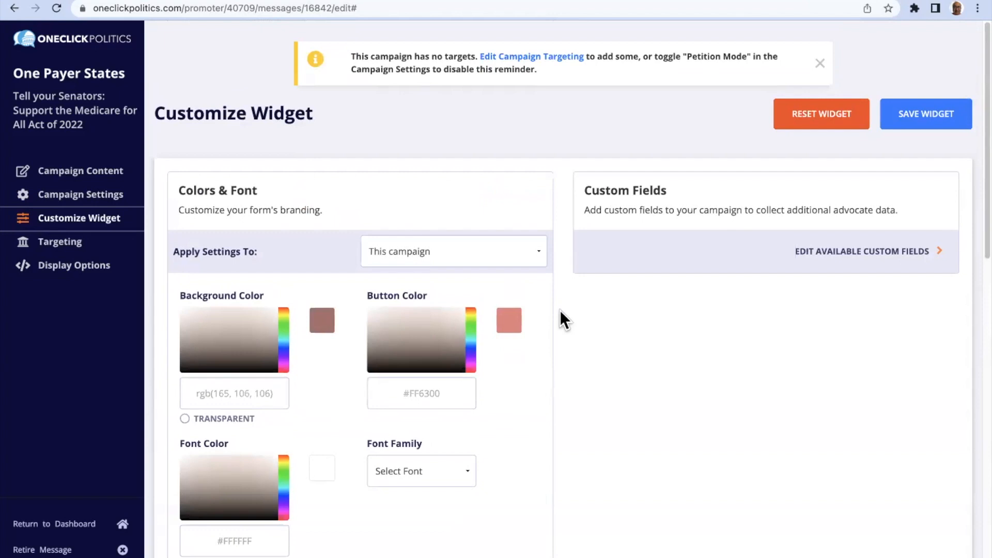
{"action": "scroll", "coordinate": [561, 312], "scroll_direction": "down", "scroll_amount": 4}
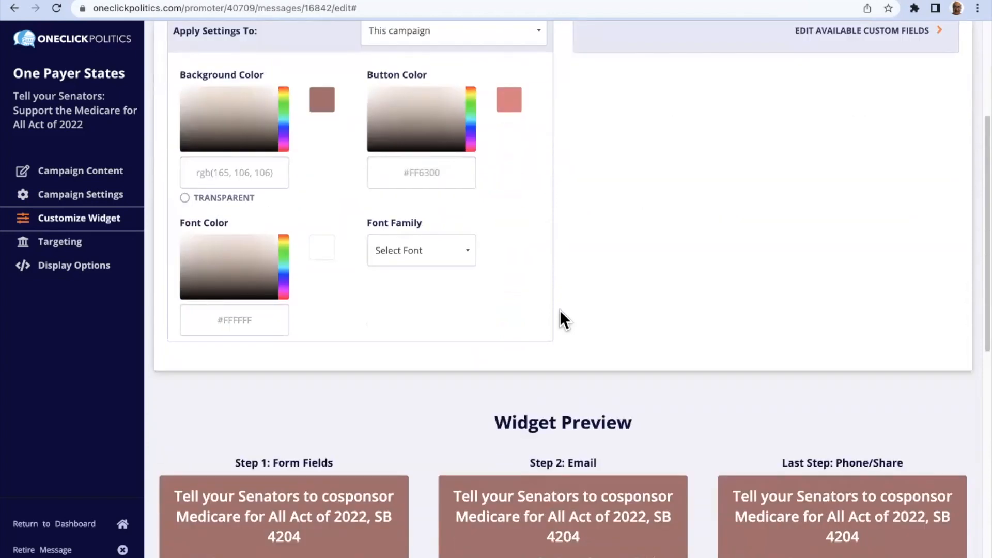
{"action": "scroll", "coordinate": [560, 310], "scroll_direction": "down", "scroll_amount": 5}
{"action": "scroll", "coordinate": [560, 310], "scroll_direction": "up", "scroll_amount": 5}
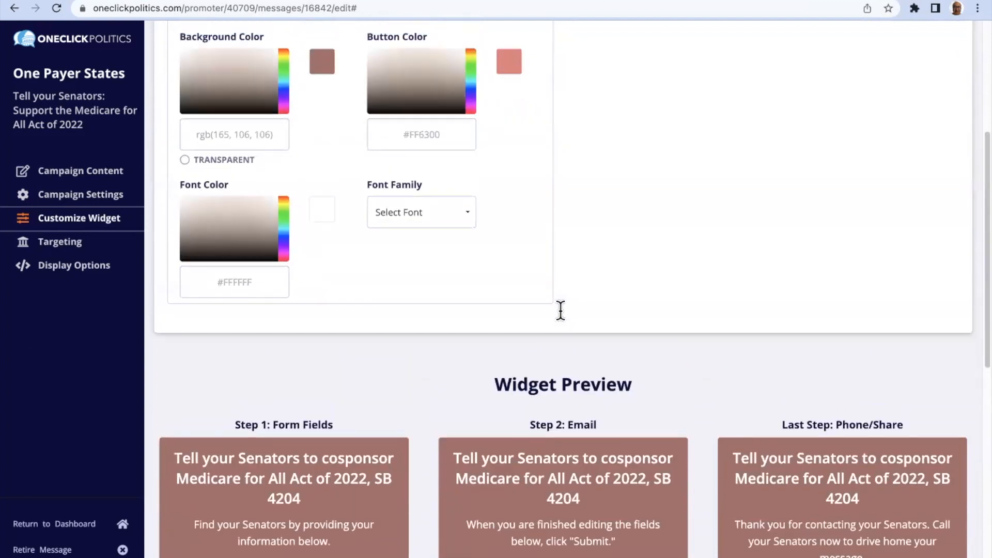
{"action": "scroll", "coordinate": [560, 310], "scroll_direction": "up", "scroll_amount": 2}
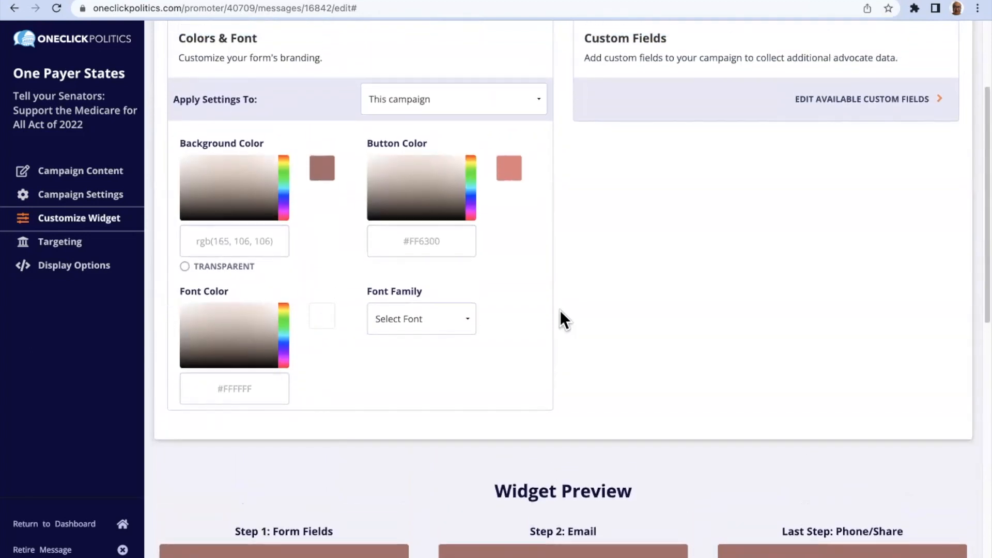
{"action": "scroll", "coordinate": [340, 427], "scroll_direction": "down", "scroll_amount": 1}
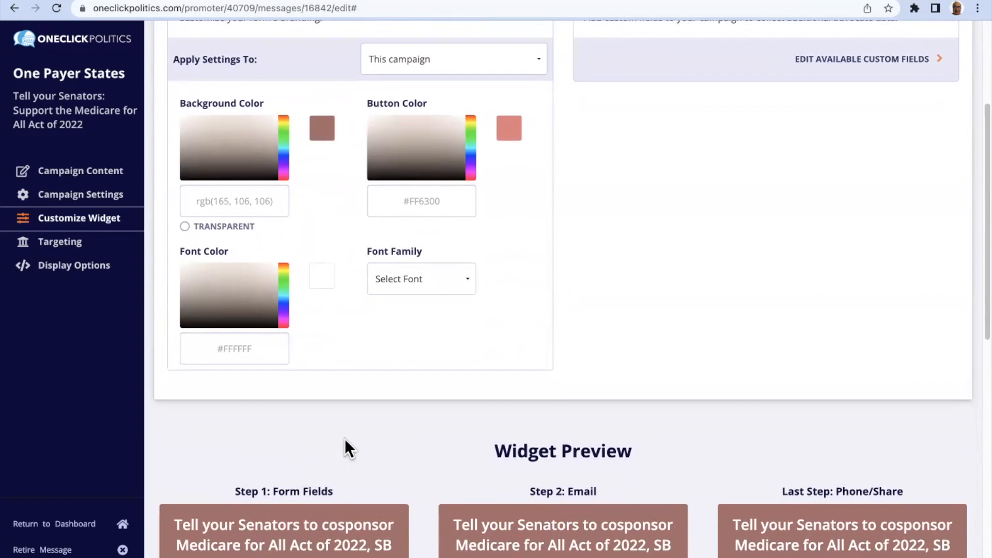
{"action": "scroll", "coordinate": [345, 439], "scroll_direction": "up", "scroll_amount": 1}
Return to Campaign Settings and review the form, delivery and social share settings through to the widget preview
{"action": "left_click", "coordinate": [94, 203]}
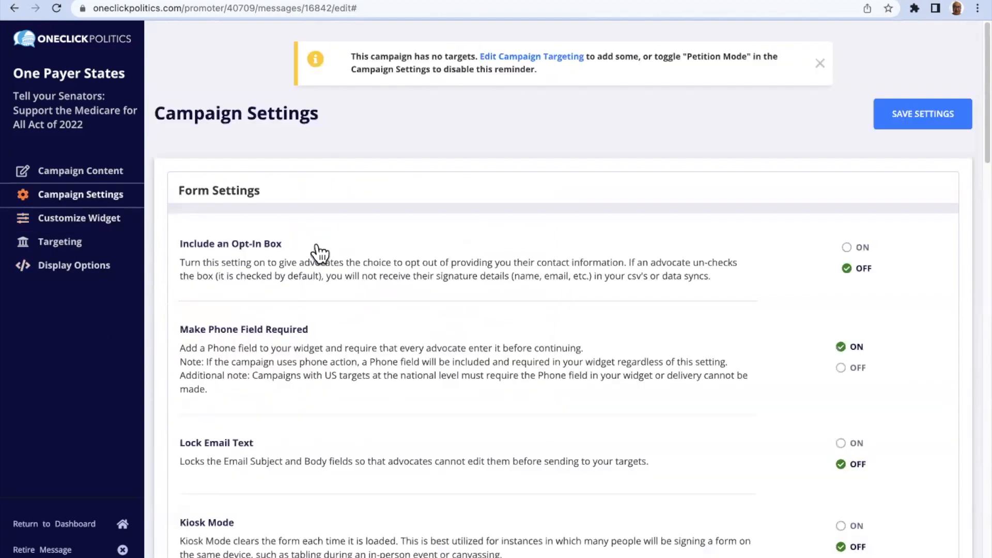
{"action": "scroll", "coordinate": [403, 295], "scroll_direction": "down", "scroll_amount": 9}
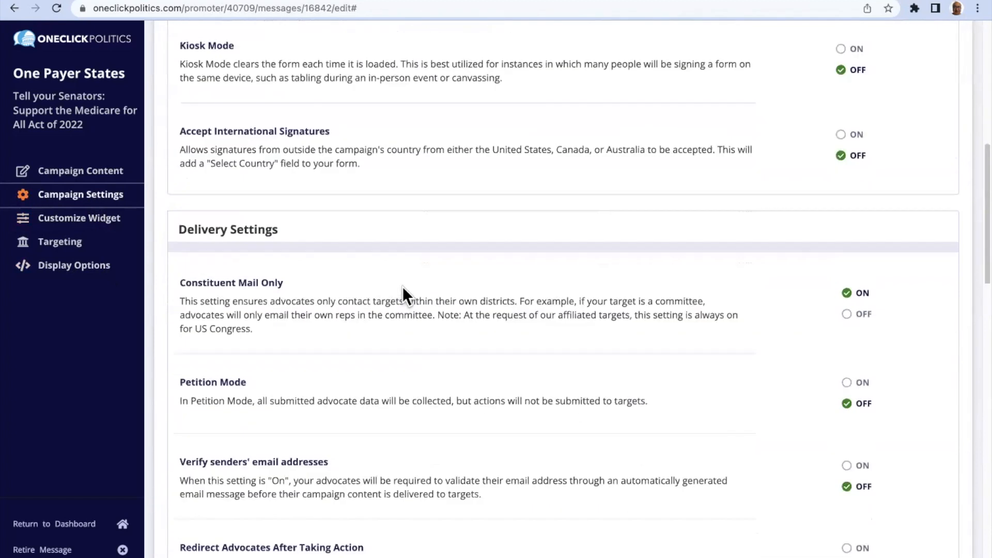
{"action": "scroll", "coordinate": [404, 290], "scroll_direction": "down", "scroll_amount": 7}
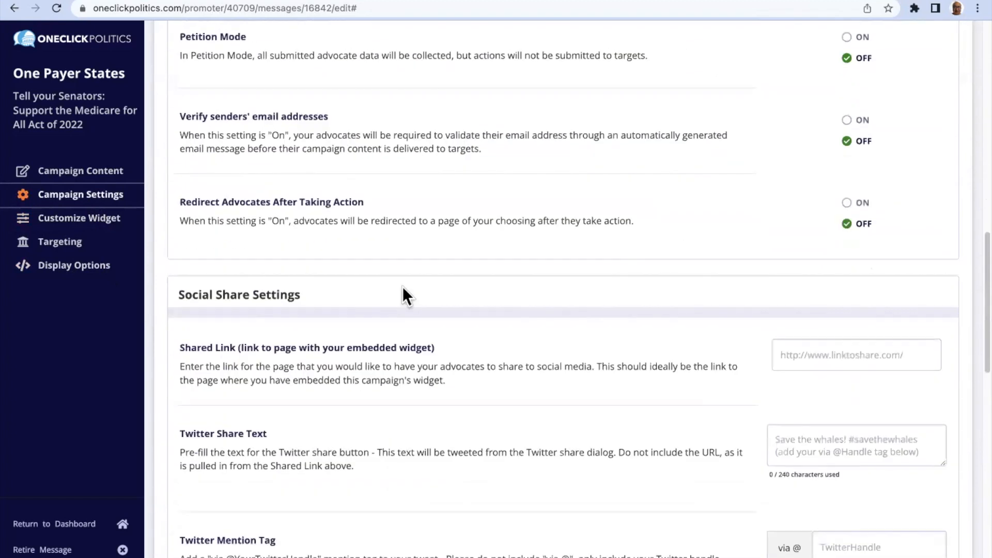
{"action": "scroll", "coordinate": [402, 288], "scroll_direction": "down", "scroll_amount": 7}
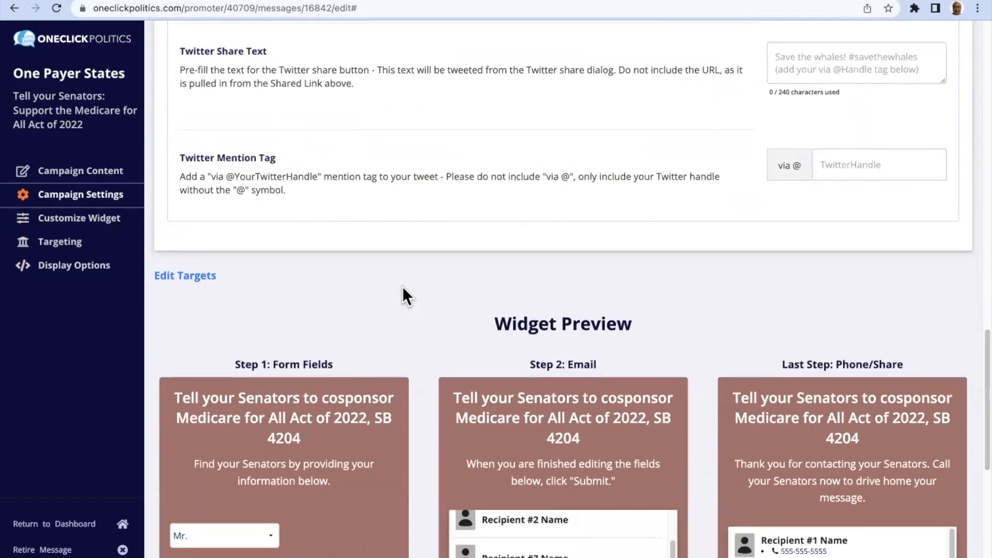
{"action": "scroll", "coordinate": [403, 287], "scroll_direction": "down", "scroll_amount": 8}
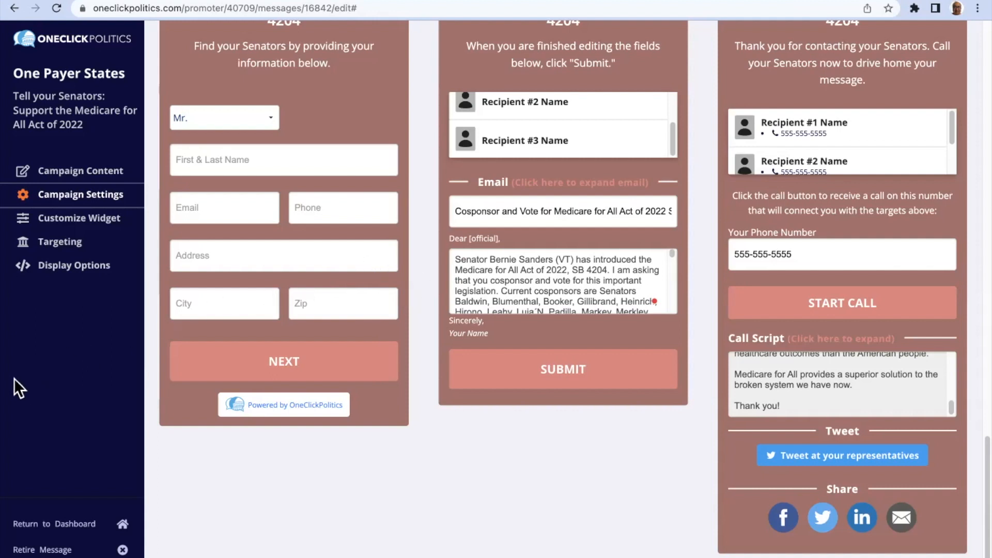
Reopen the Customize Widget page and look over the branding options and the whole preview, including its Tweet and Share sections
{"action": "left_click", "coordinate": [78, 223]}
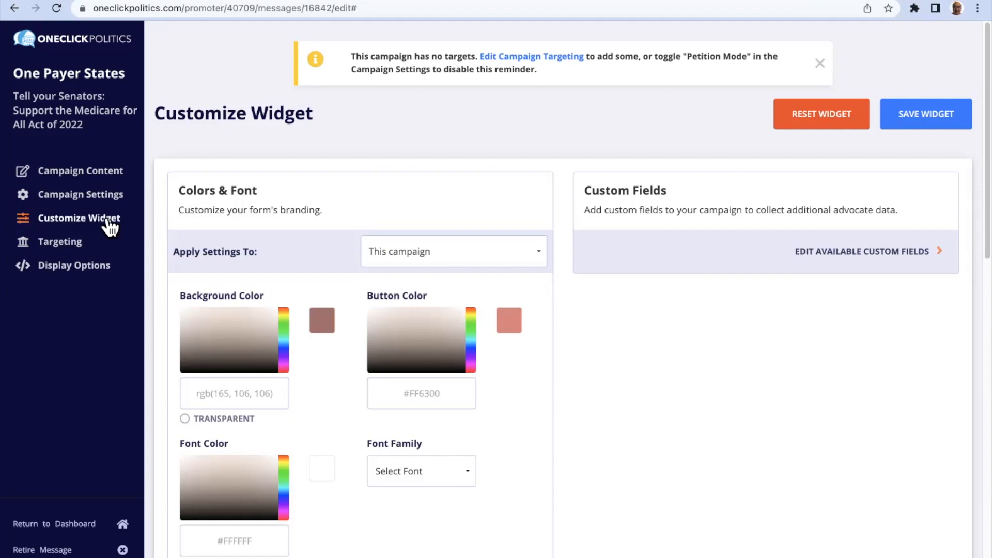
{"action": "left_click", "coordinate": [110, 225]}
{"action": "scroll", "coordinate": [328, 227], "scroll_direction": "down", "scroll_amount": 3}
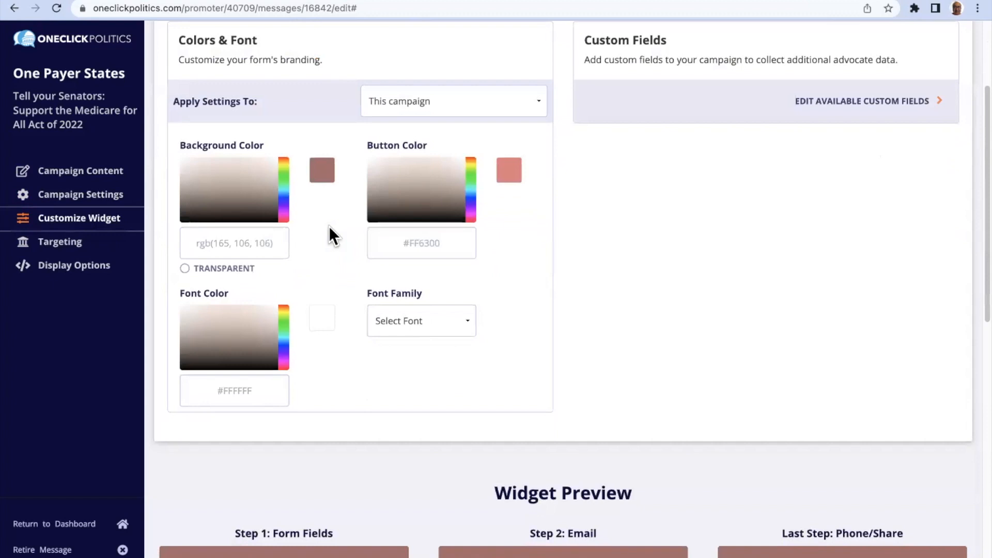
{"action": "scroll", "coordinate": [329, 227], "scroll_direction": "up", "scroll_amount": 2}
{"action": "scroll", "coordinate": [329, 228], "scroll_direction": "up", "scroll_amount": 1}
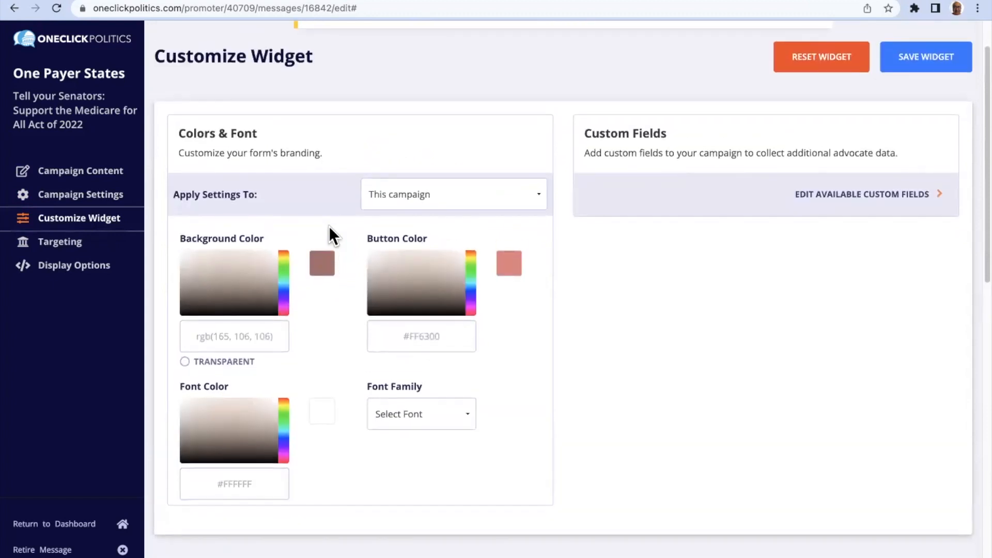
{"action": "scroll", "coordinate": [330, 227], "scroll_direction": "down", "scroll_amount": 7}
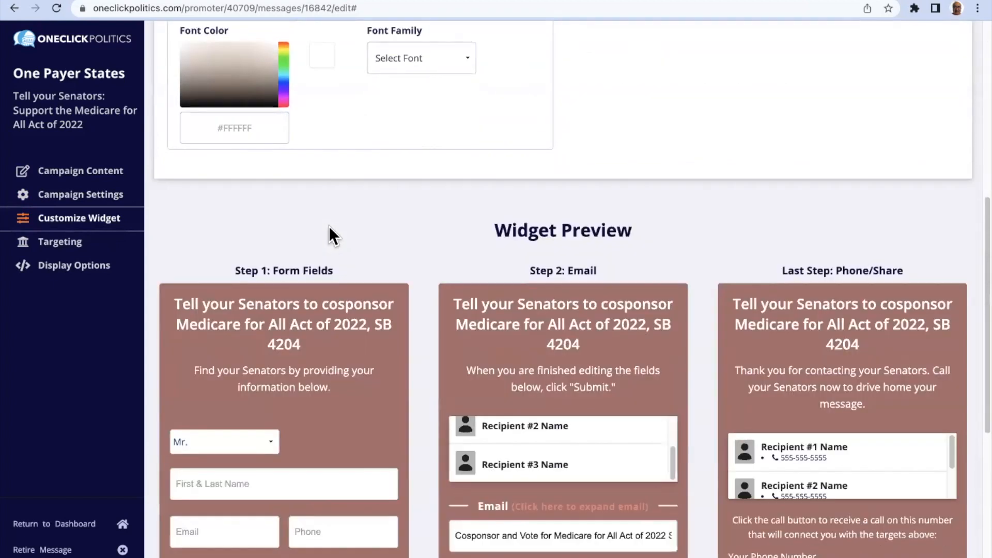
{"action": "scroll", "coordinate": [328, 225], "scroll_direction": "down", "scroll_amount": 7}
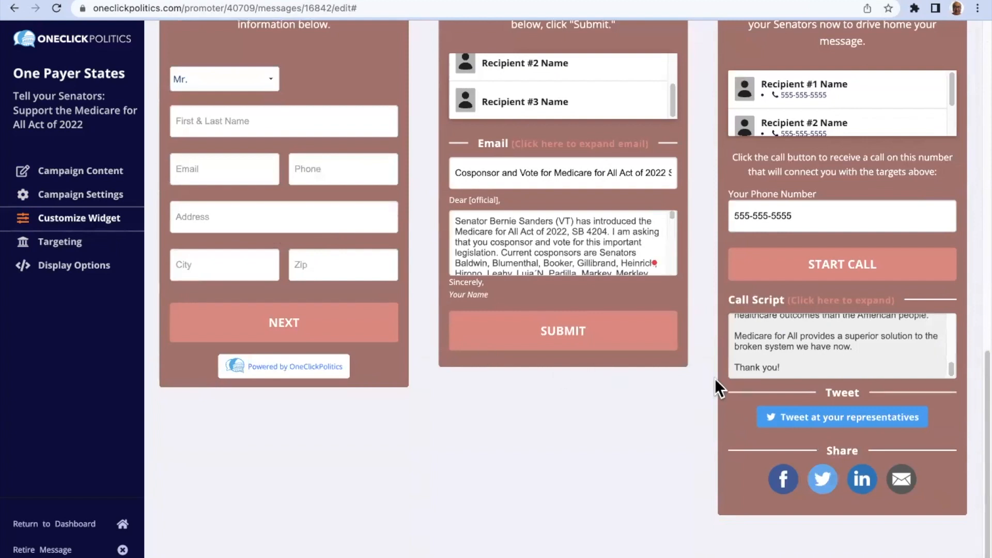
{"action": "scroll", "coordinate": [575, 367], "scroll_direction": "up", "scroll_amount": 14}
Examine the Background Color, Button Color, Font Color and Font Family options, then how they apply in the preview
{"action": "scroll", "coordinate": [575, 367], "scroll_direction": "down", "scroll_amount": 2}
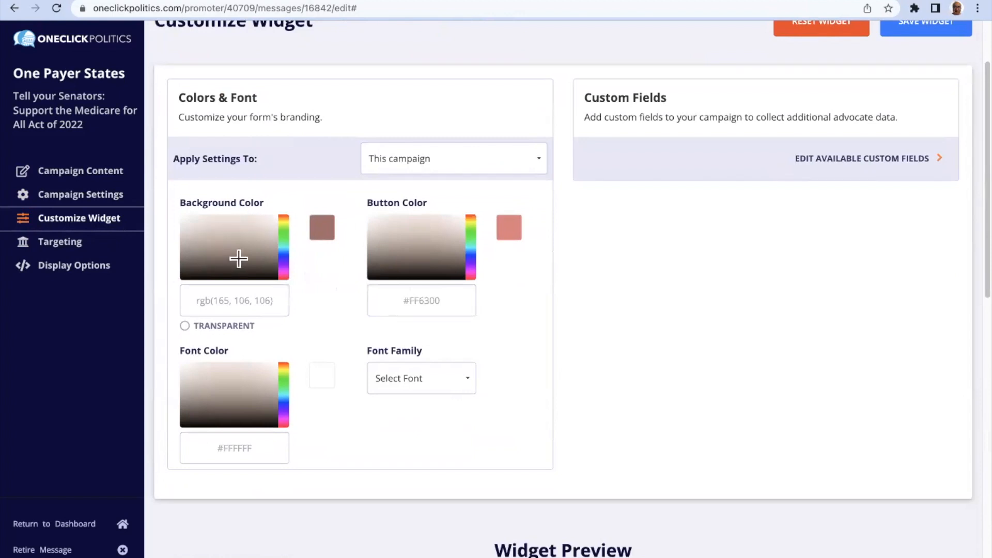
{"action": "scroll", "coordinate": [517, 279], "scroll_direction": "down", "scroll_amount": 1}
{"action": "scroll", "coordinate": [518, 288], "scroll_direction": "down", "scroll_amount": 1}
{"action": "scroll", "coordinate": [450, 303], "scroll_direction": "down", "scroll_amount": 3}
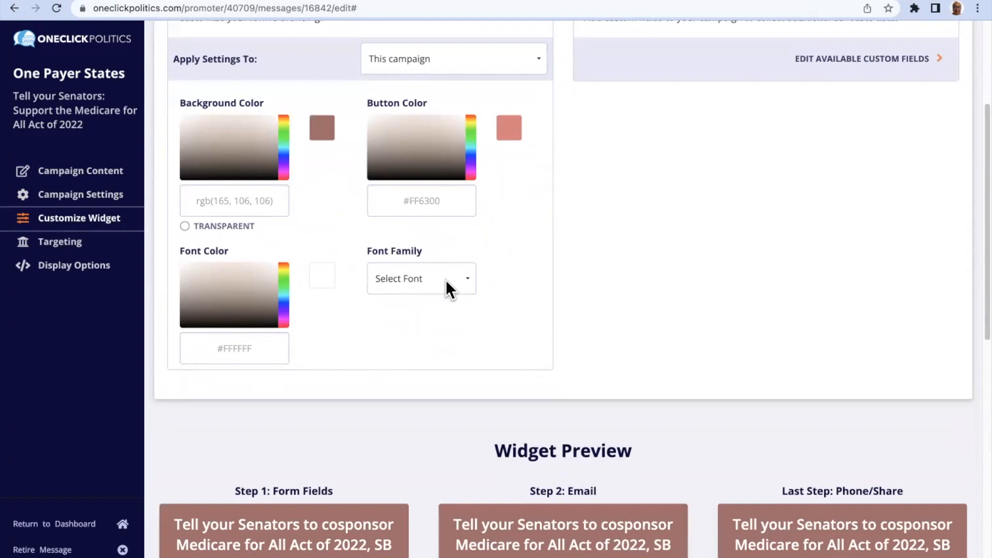
{"action": "scroll", "coordinate": [467, 284], "scroll_direction": "down", "scroll_amount": 5}
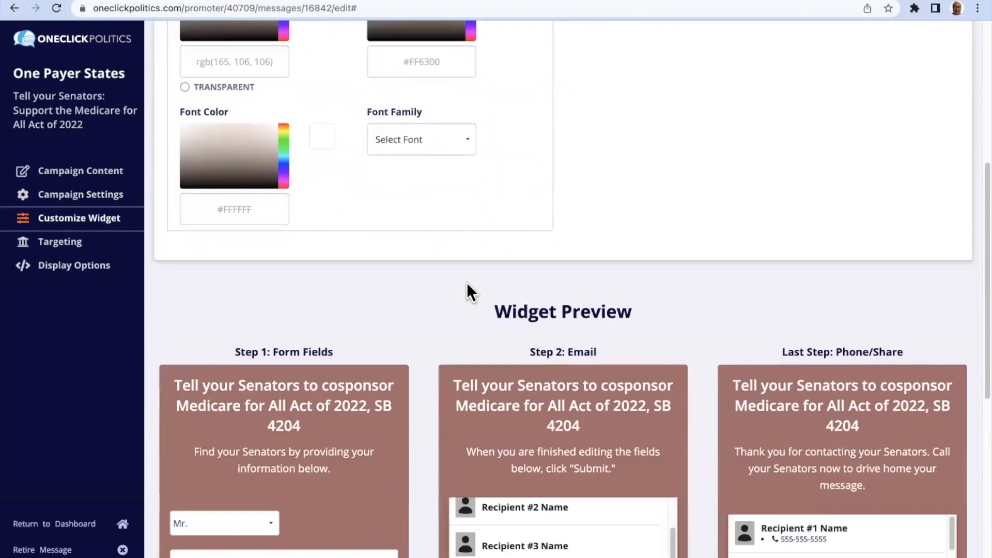
{"action": "scroll", "coordinate": [467, 283], "scroll_direction": "down", "scroll_amount": 6}
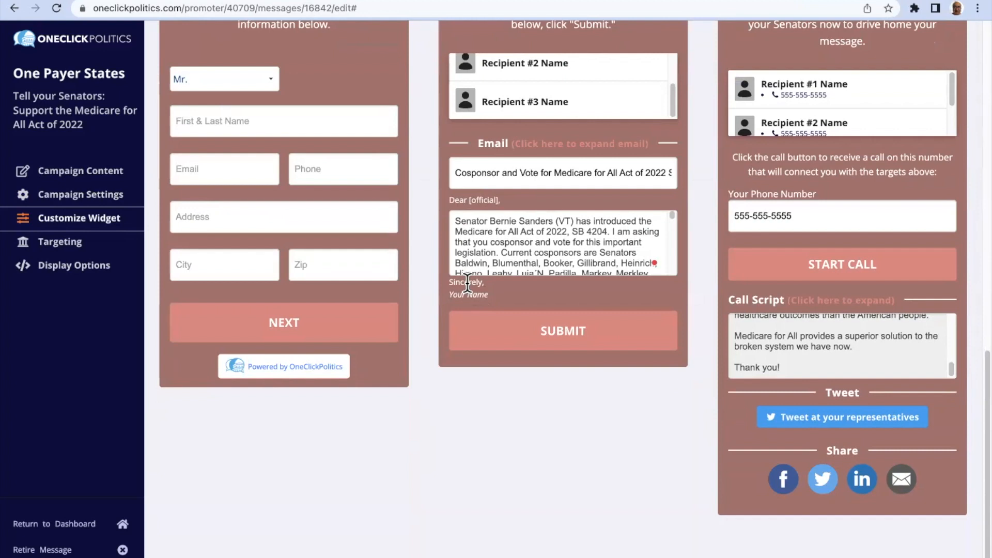
Review the Apply Settings To option and Custom Fields section, then check the color settings against the widget preview
{"action": "scroll", "coordinate": [467, 284], "scroll_direction": "up", "scroll_amount": 10}
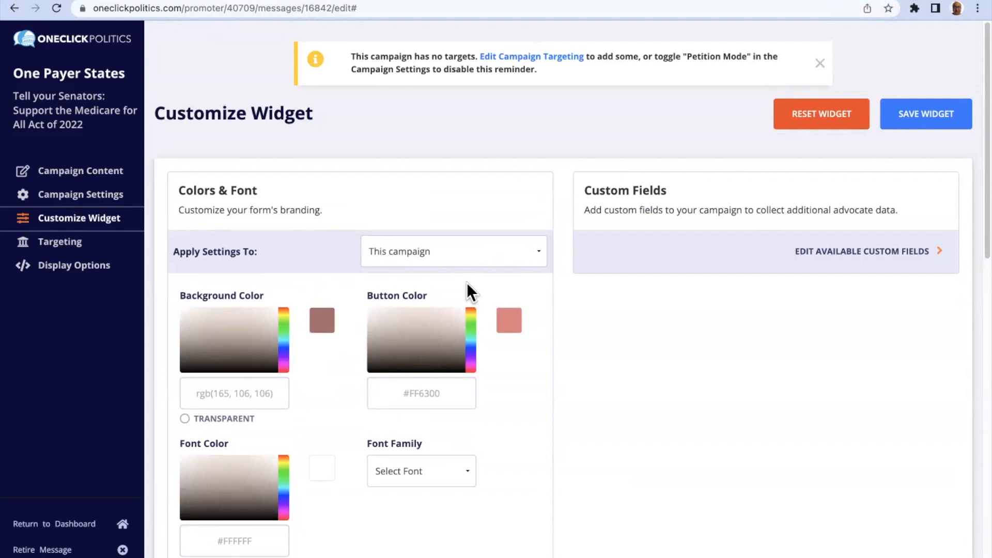
{"action": "scroll", "coordinate": [503, 355], "scroll_direction": "down", "scroll_amount": 1}
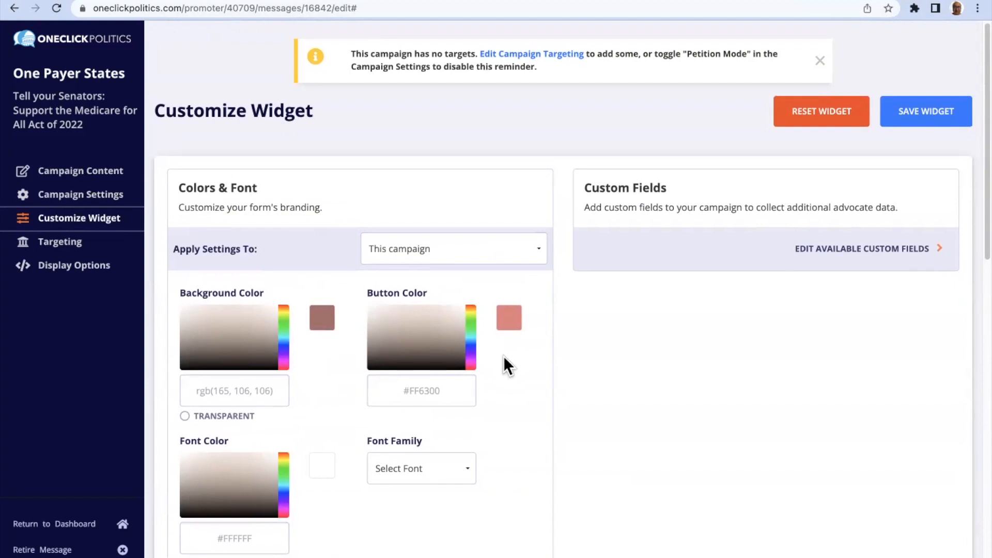
{"action": "scroll", "coordinate": [504, 357], "scroll_direction": "down", "scroll_amount": 6}
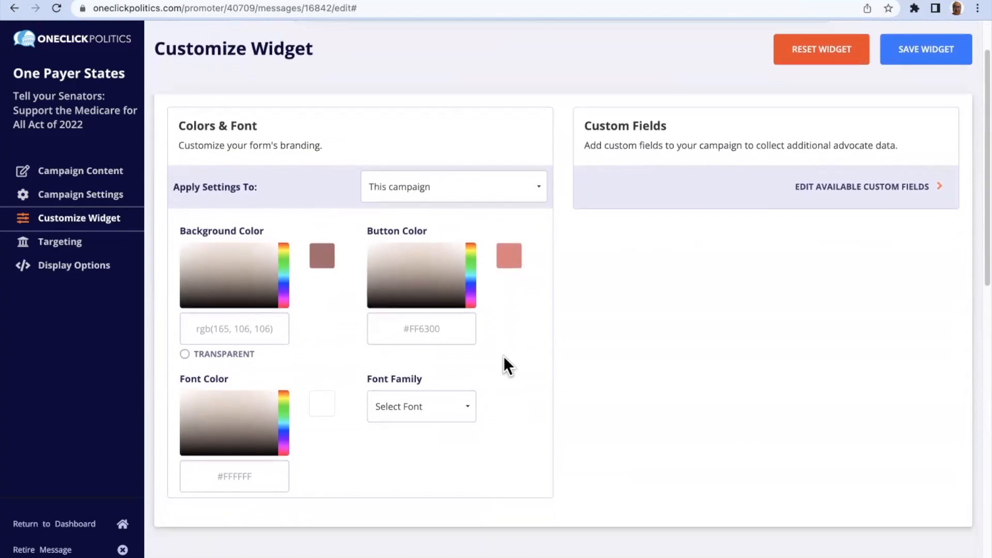
{"action": "scroll", "coordinate": [504, 356], "scroll_direction": "down", "scroll_amount": 3}
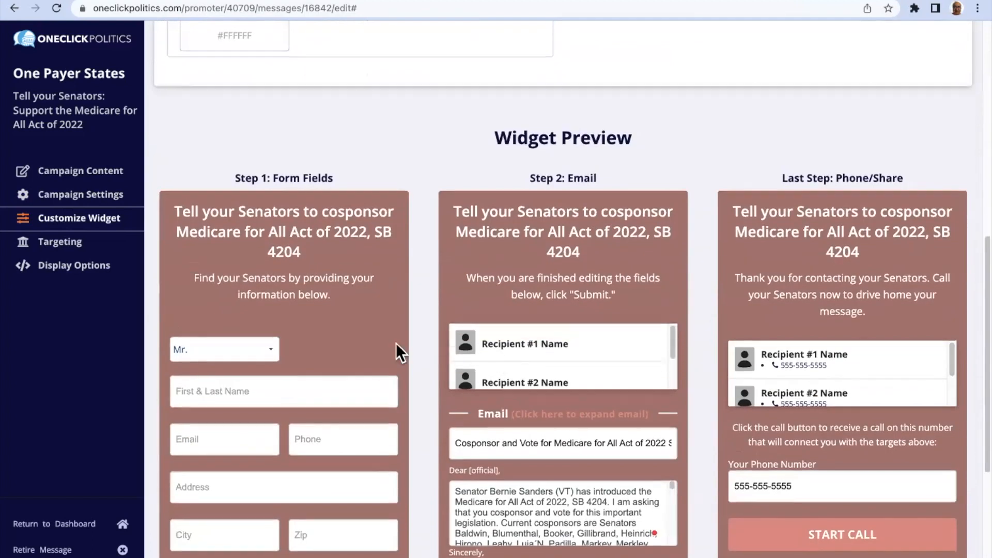
{"action": "scroll", "coordinate": [465, 303], "scroll_direction": "up", "scroll_amount": 4}
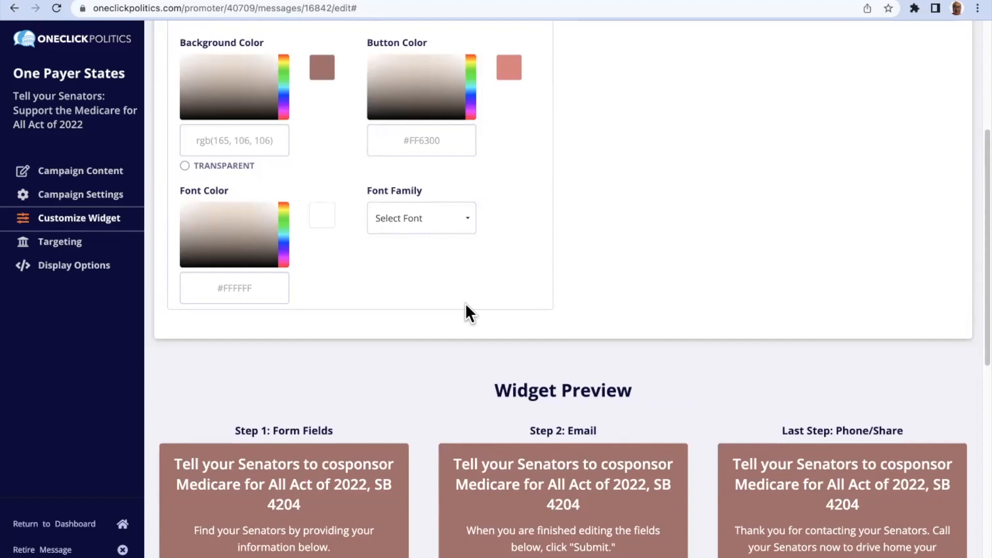
{"action": "scroll", "coordinate": [552, 279], "scroll_direction": "up", "scroll_amount": 2}
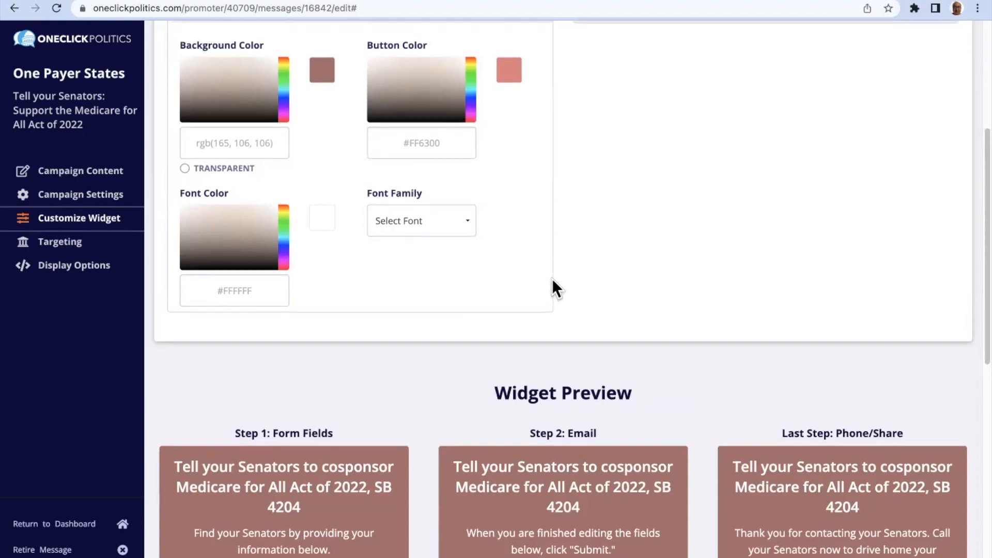
{"action": "scroll", "coordinate": [551, 282], "scroll_direction": "down", "scroll_amount": 1}
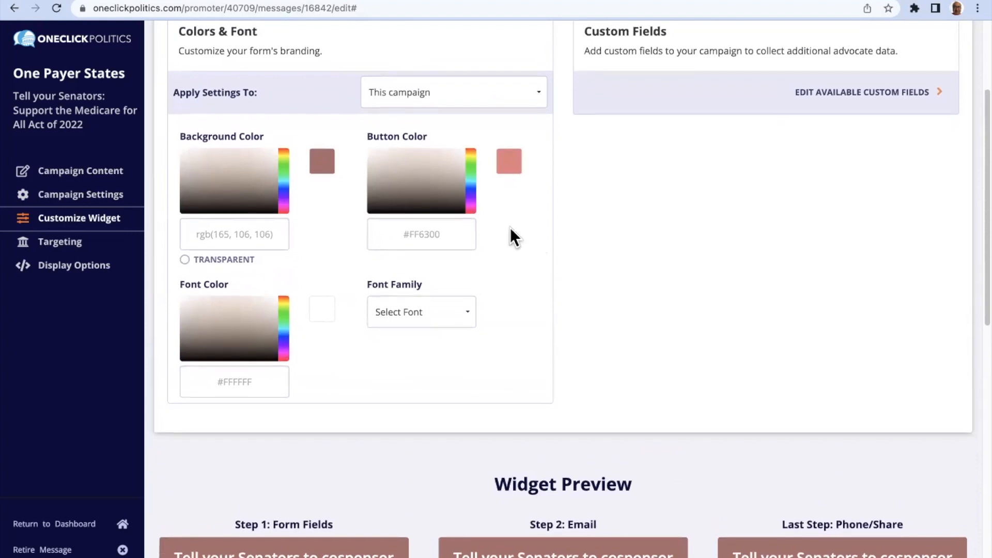
Open the campaign's Targeting page and look through the available House, state governor and municipal targets
{"action": "left_click", "coordinate": [63, 249]}
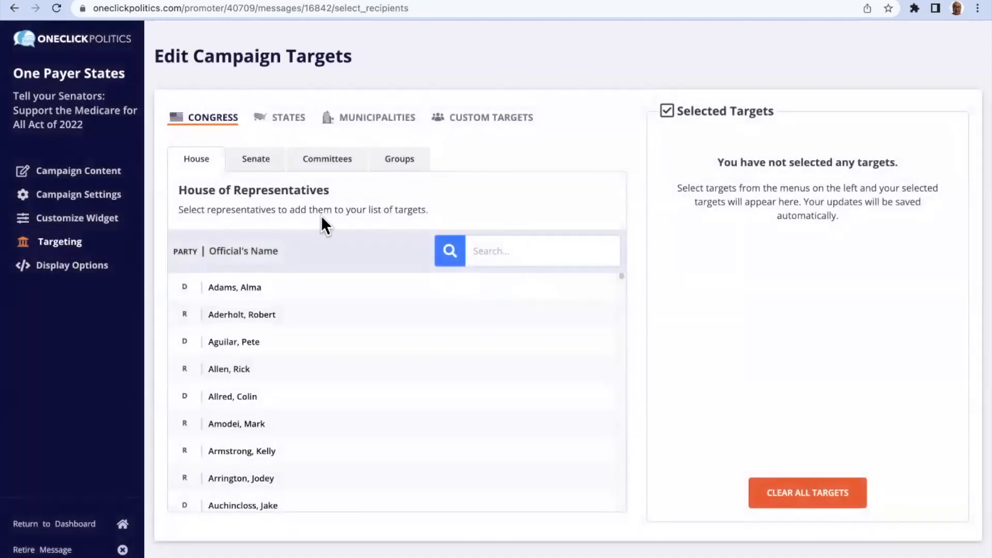
{"action": "scroll", "coordinate": [295, 317], "scroll_direction": "down", "scroll_amount": 3}
{"action": "scroll", "coordinate": [298, 320], "scroll_direction": "up", "scroll_amount": 3}
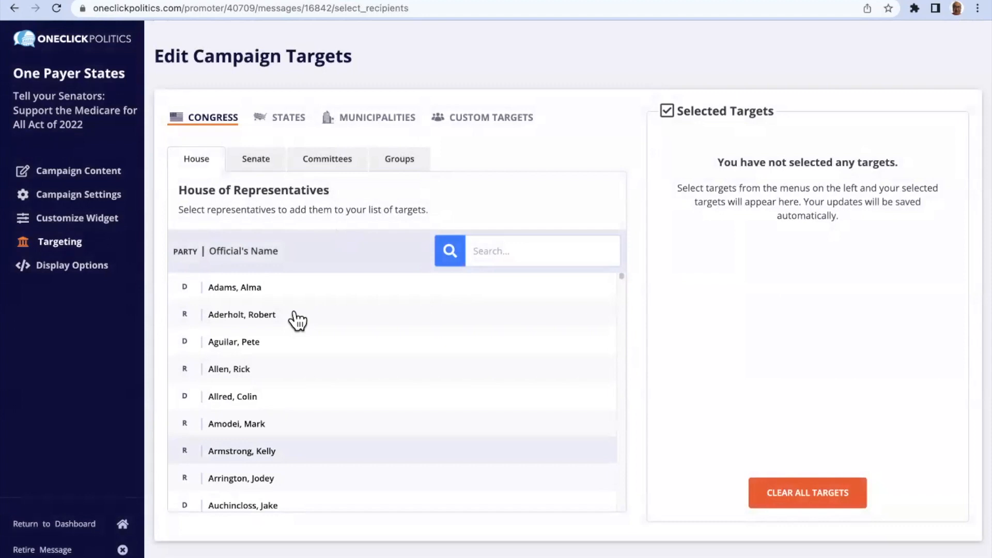
{"action": "left_click", "coordinate": [509, 249]}
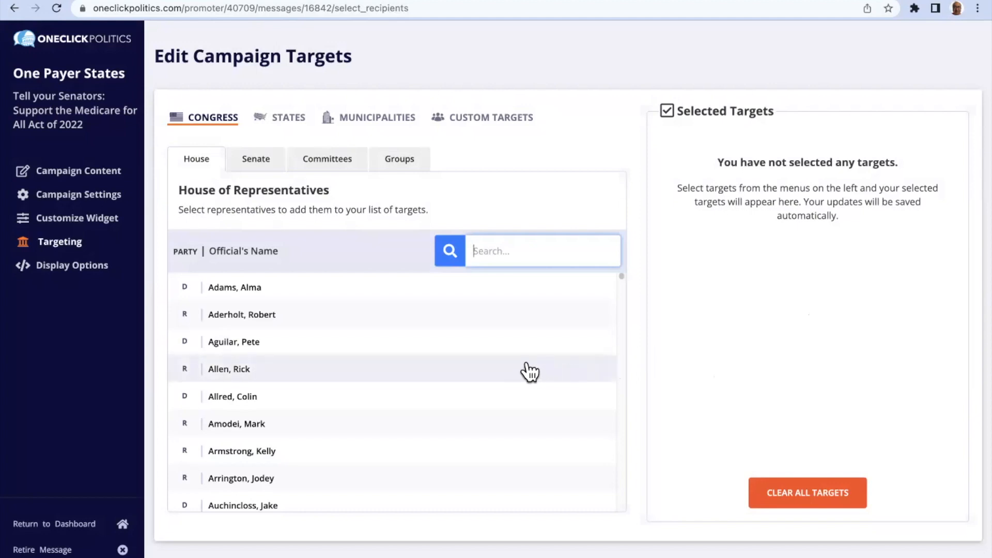
{"action": "scroll", "coordinate": [490, 362], "scroll_direction": "down", "scroll_amount": 3}
{"action": "scroll", "coordinate": [487, 363], "scroll_direction": "down", "scroll_amount": 5}
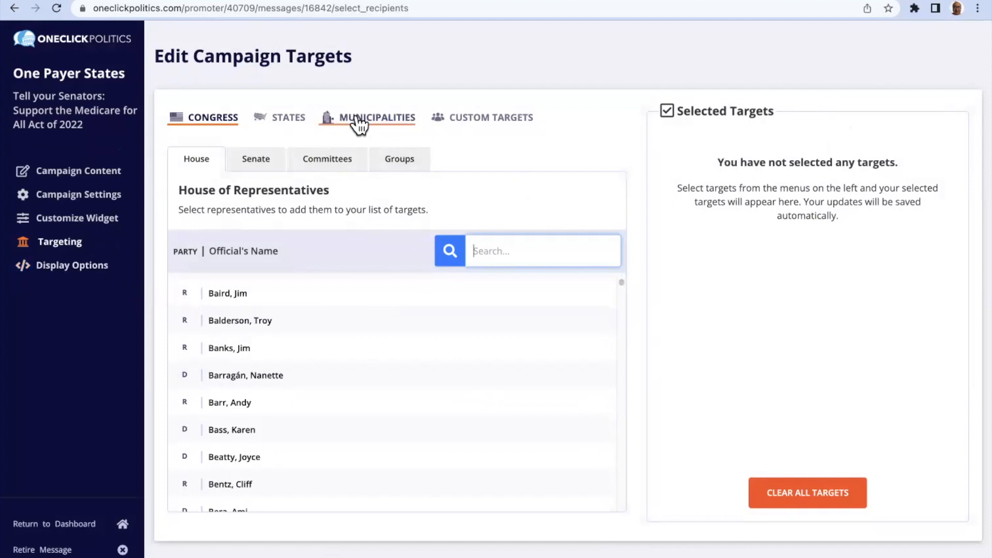
{"action": "left_click", "coordinate": [286, 121]}
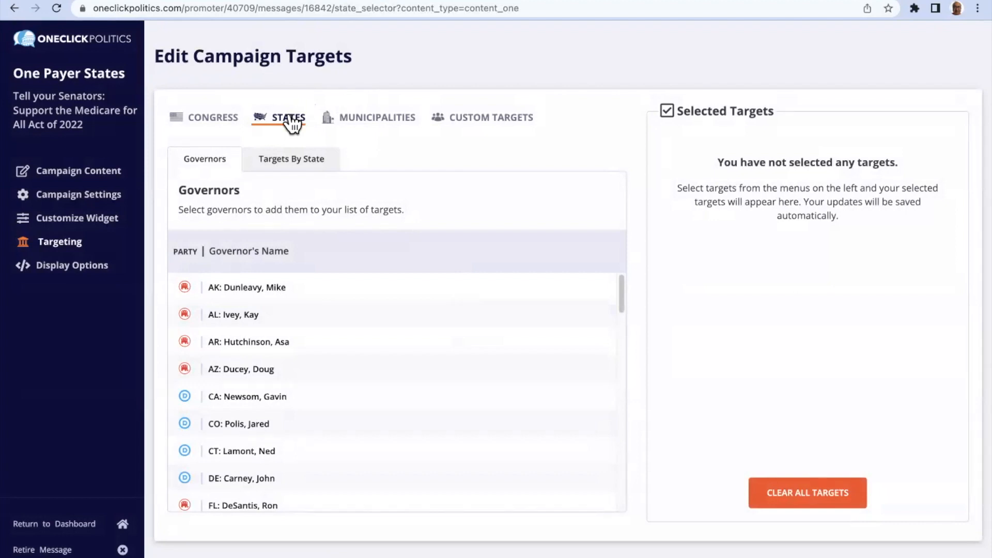
{"action": "left_click", "coordinate": [371, 119]}
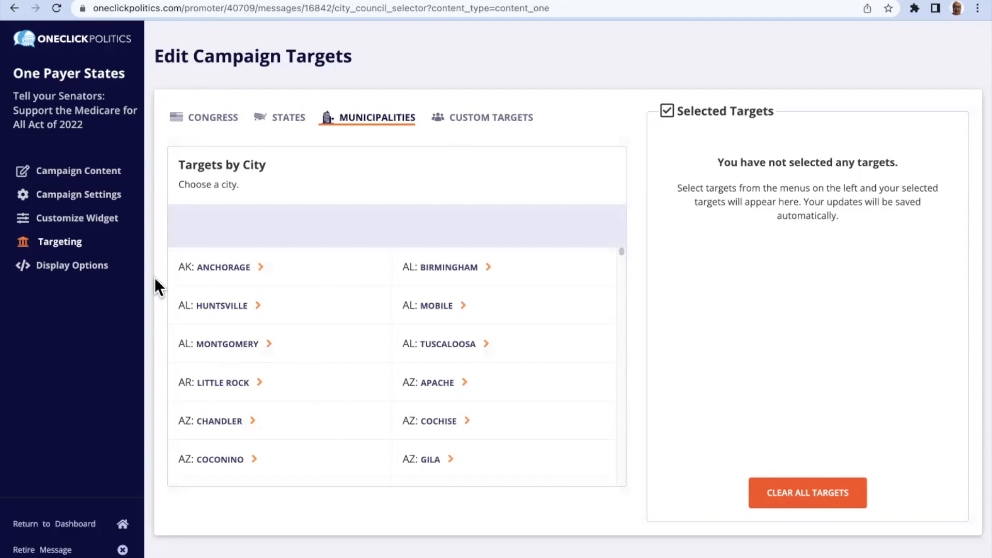
Open the Display Options and review the widget and actions counter embed codes and the hosted page layouts
{"action": "left_click", "coordinate": [67, 266]}
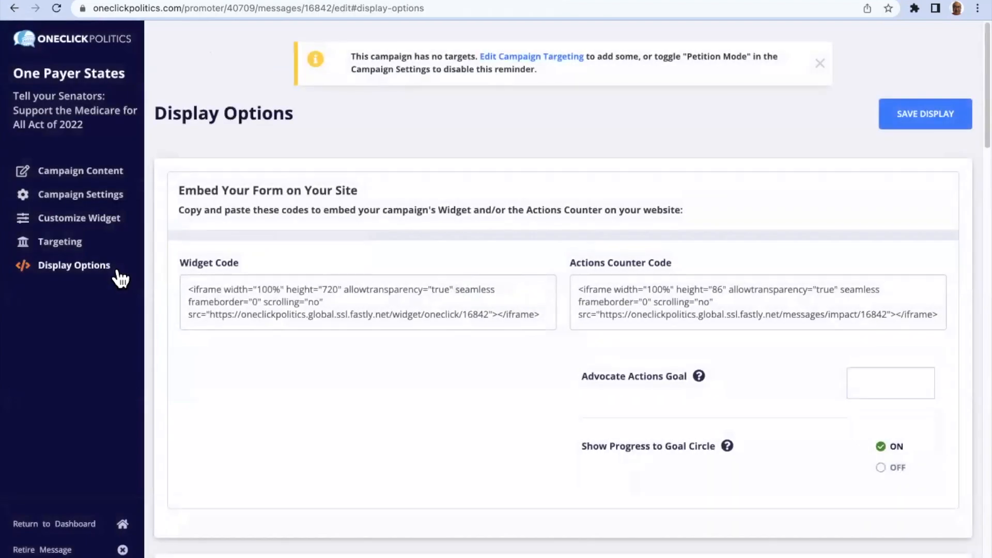
{"action": "scroll", "coordinate": [350, 324], "scroll_direction": "down", "scroll_amount": 3}
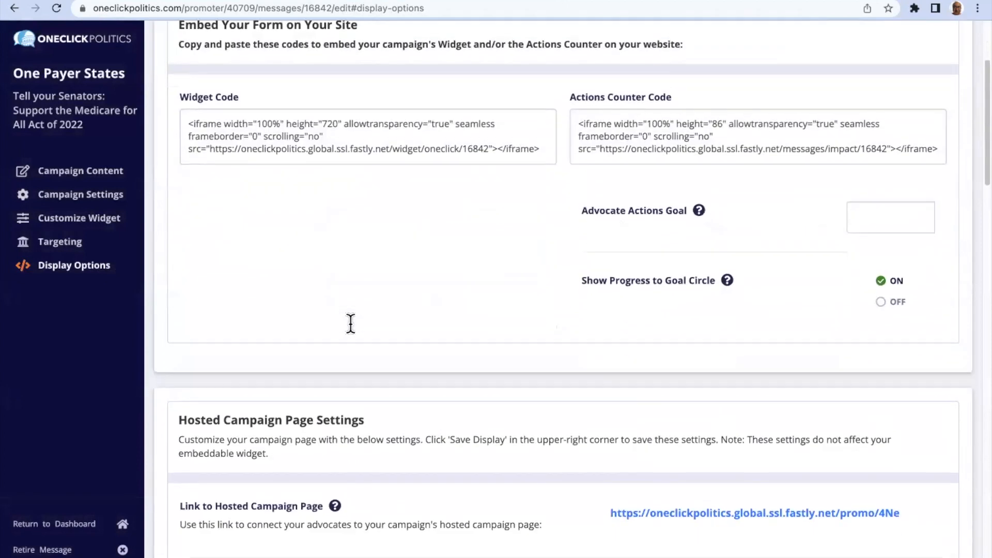
{"action": "scroll", "coordinate": [351, 323], "scroll_direction": "down", "scroll_amount": 10}
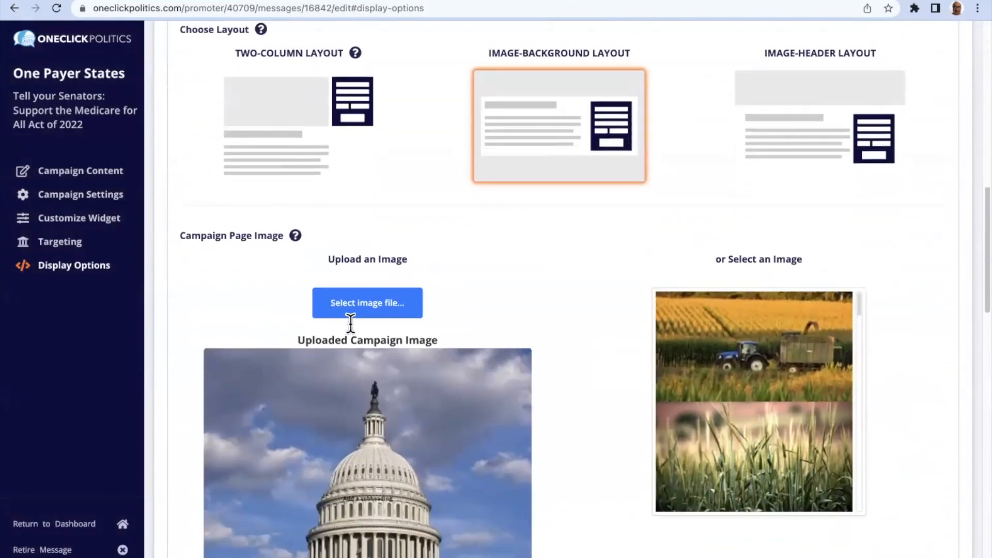
{"action": "scroll", "coordinate": [350, 324], "scroll_direction": "up", "scroll_amount": 1}
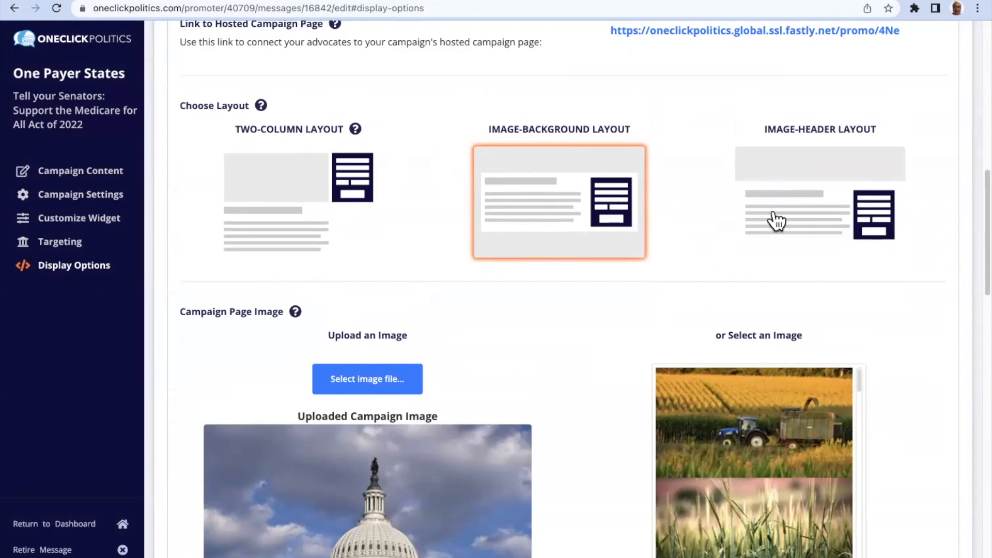
Examine the campaign page image options, then the page title, Call to Action and display toggles down to the widget preview
{"action": "scroll", "coordinate": [563, 277], "scroll_direction": "down", "scroll_amount": 6}
{"action": "scroll", "coordinate": [562, 277], "scroll_direction": "down", "scroll_amount": 2}
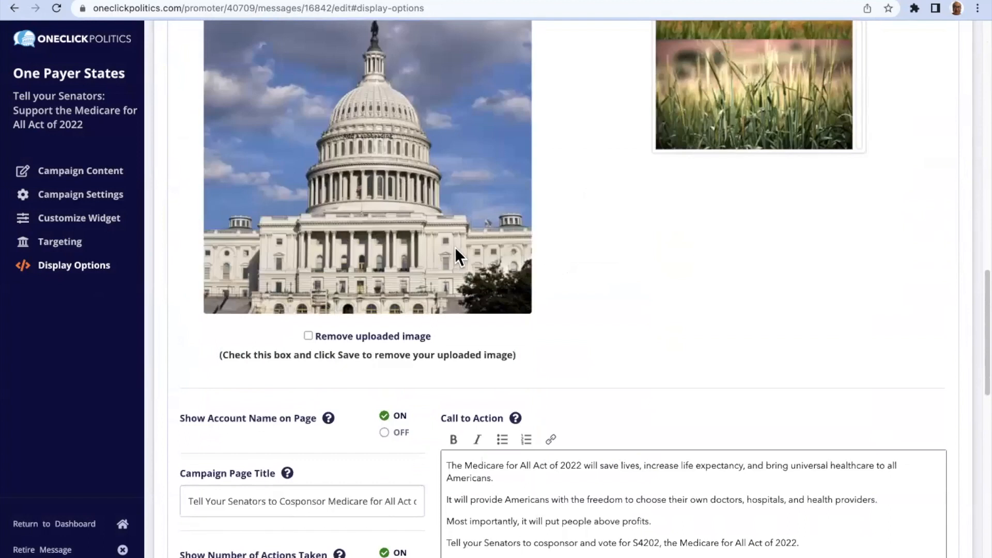
{"action": "scroll", "coordinate": [675, 146], "scroll_direction": "up", "scroll_amount": 2}
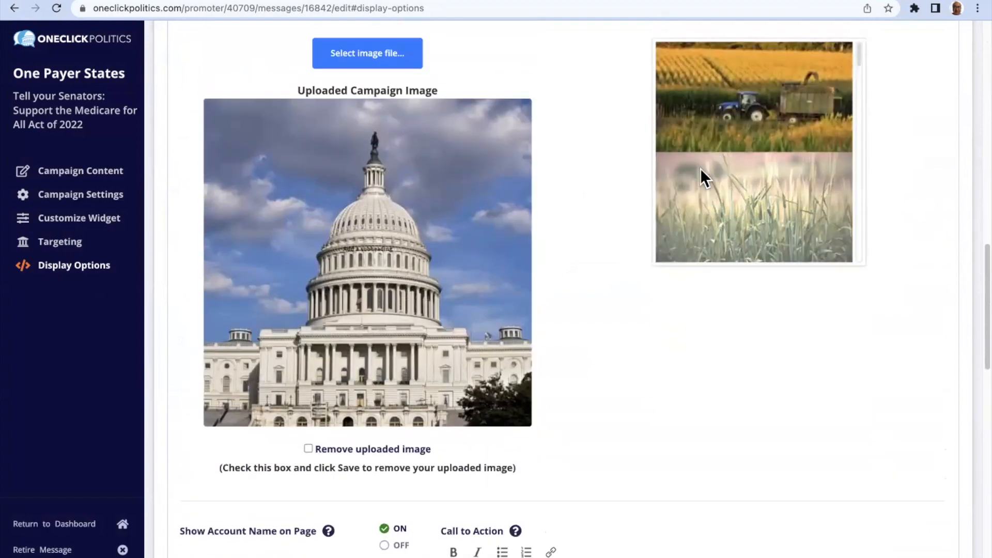
{"action": "scroll", "coordinate": [408, 286], "scroll_direction": "down", "scroll_amount": 6}
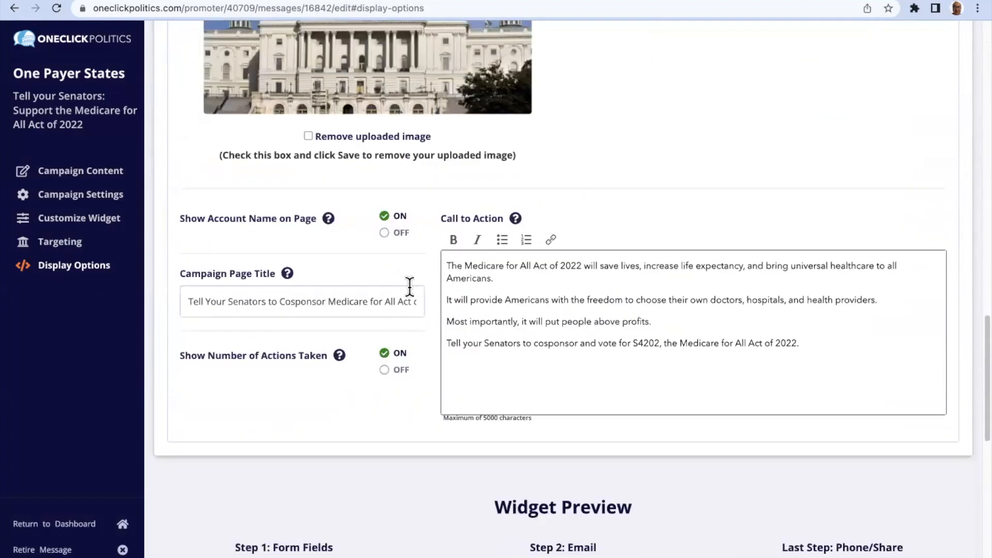
{"action": "scroll", "coordinate": [408, 286], "scroll_direction": "down", "scroll_amount": 3}
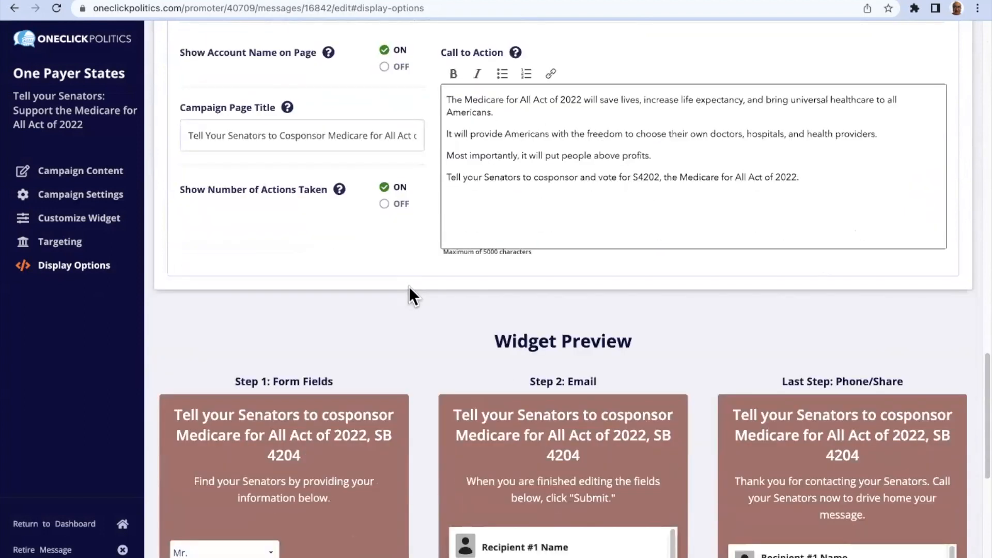
Go back to the Hosted Campaign Page Settings, open the hosted campaign page link and look over the live page and its form
{"action": "scroll", "coordinate": [409, 286], "scroll_direction": "up", "scroll_amount": 8}
{"action": "scroll", "coordinate": [408, 287], "scroll_direction": "up", "scroll_amount": 15}
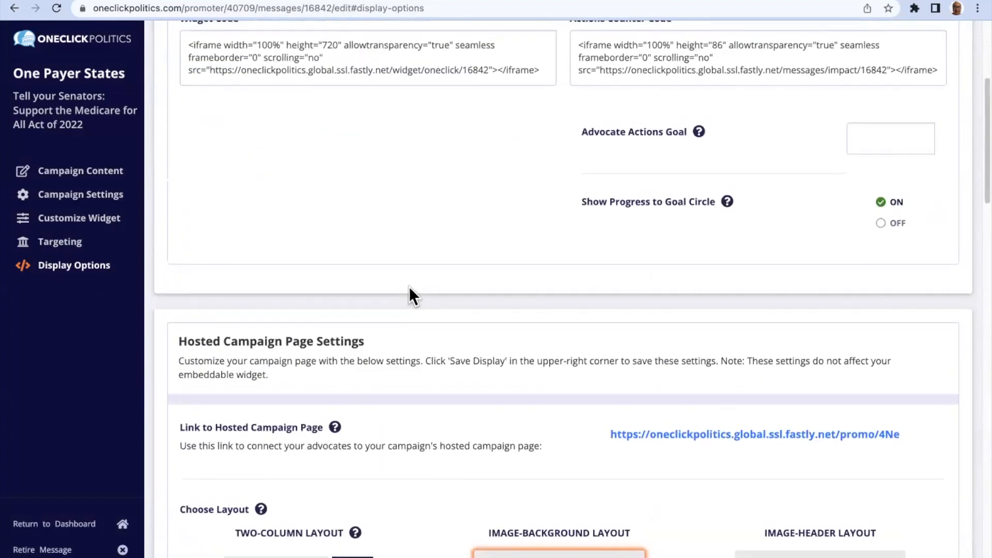
{"action": "scroll", "coordinate": [408, 287], "scroll_direction": "down", "scroll_amount": 10}
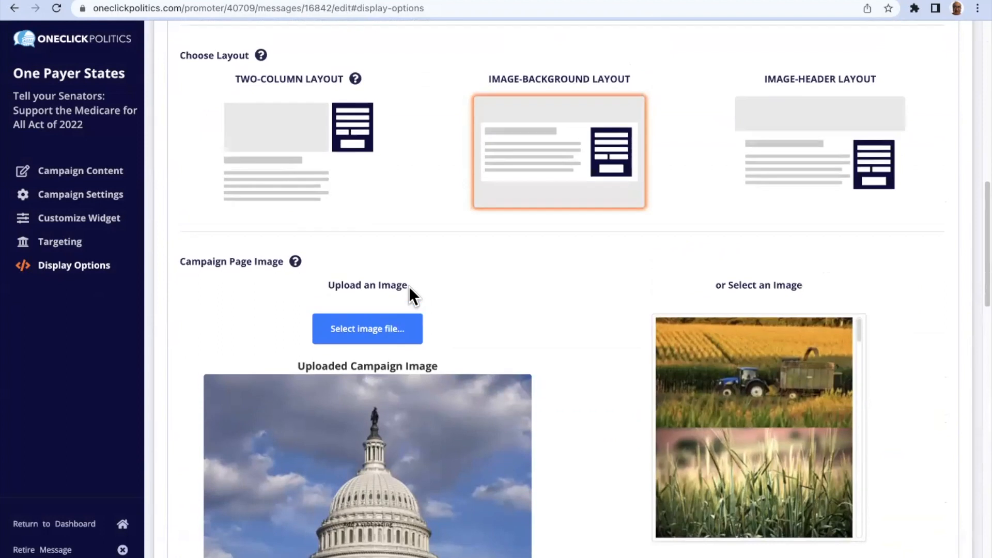
{"action": "scroll", "coordinate": [408, 286], "scroll_direction": "up", "scroll_amount": 4}
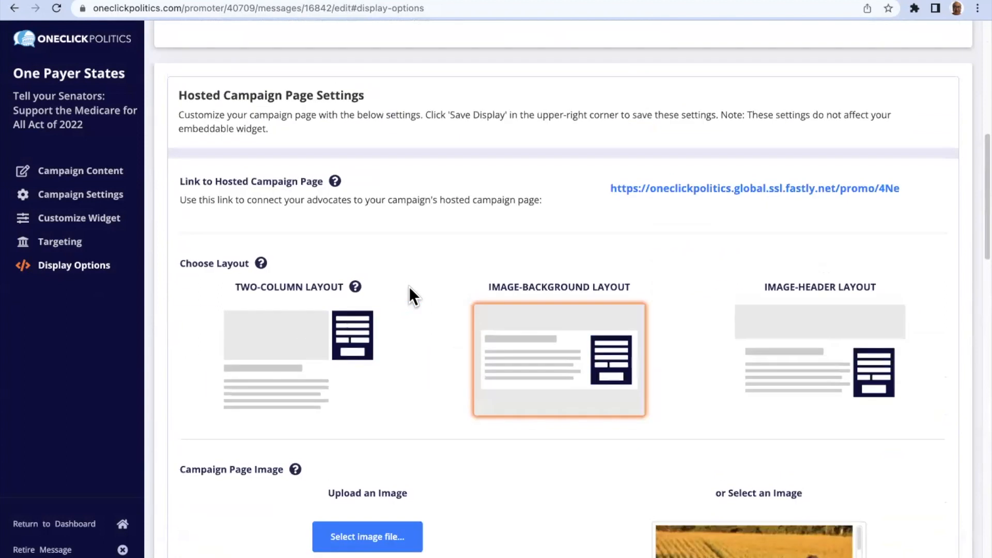
{"action": "left_click", "coordinate": [703, 189]}
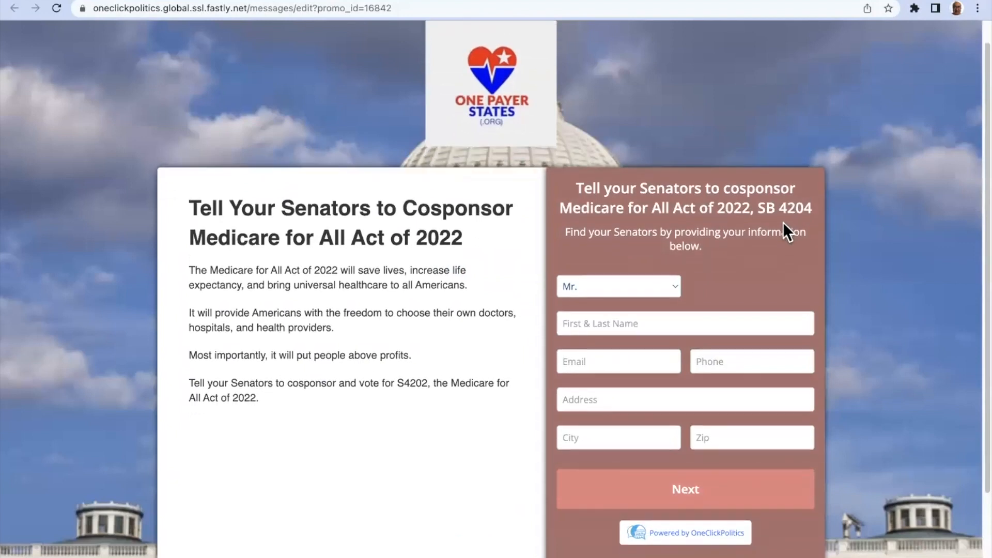
{"action": "scroll", "coordinate": [784, 228], "scroll_direction": "down", "scroll_amount": 3}
{"action": "scroll", "coordinate": [371, 231], "scroll_direction": "down", "scroll_amount": 1}
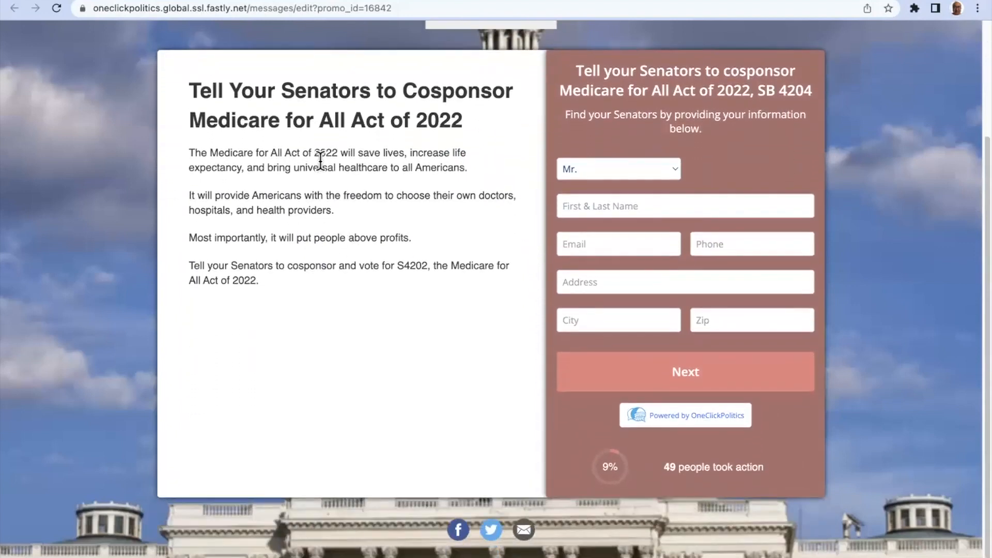